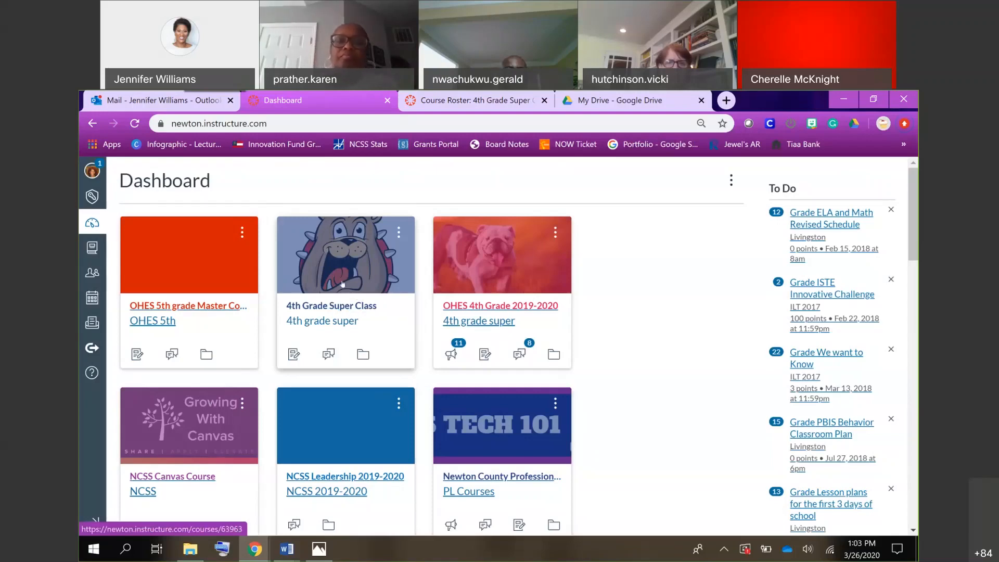
Open the 4th Grade Super Class course and view its Social Studies page.
click(352, 307)
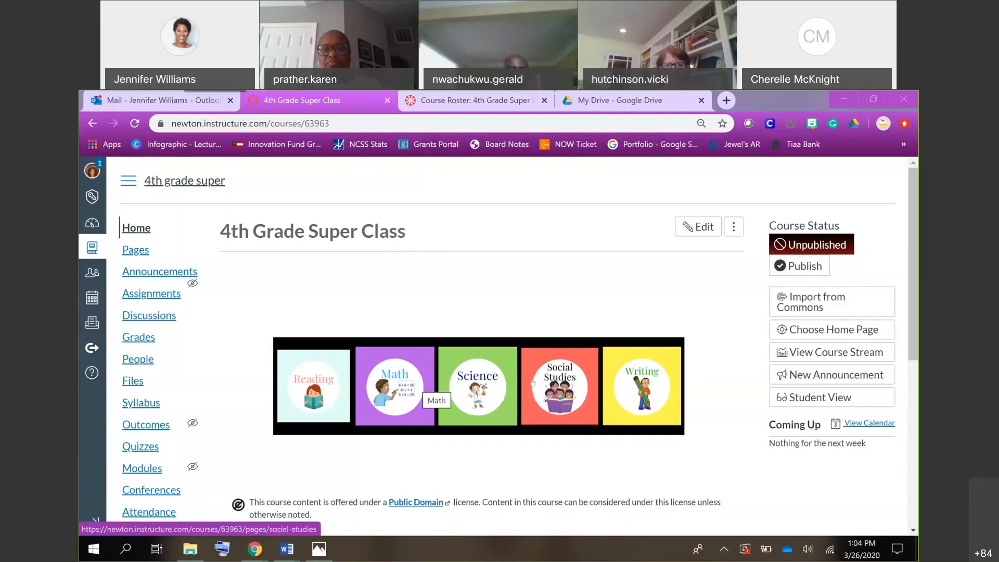
click(553, 385)
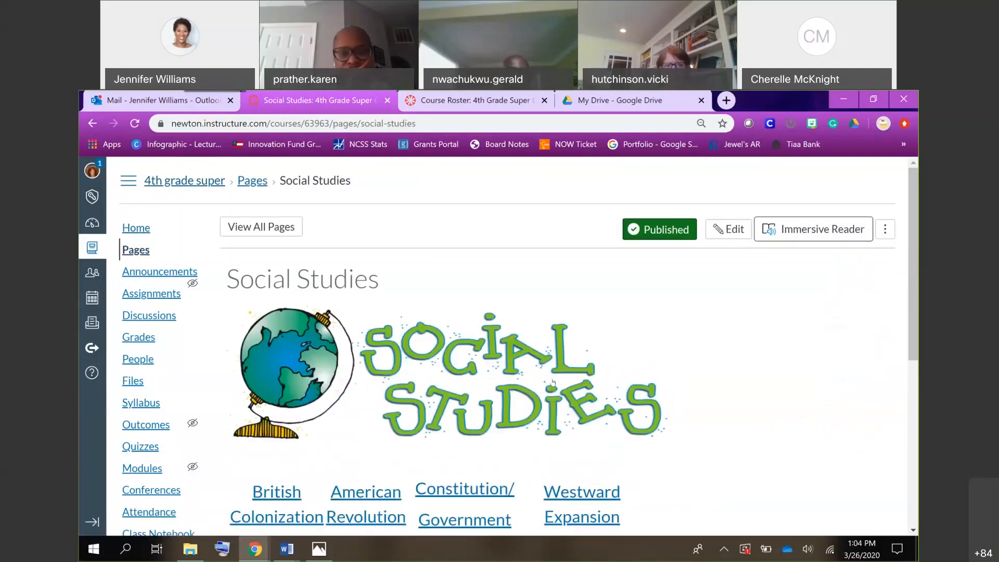
scroll(553, 382, down, 6)
scroll(553, 383, up, 6)
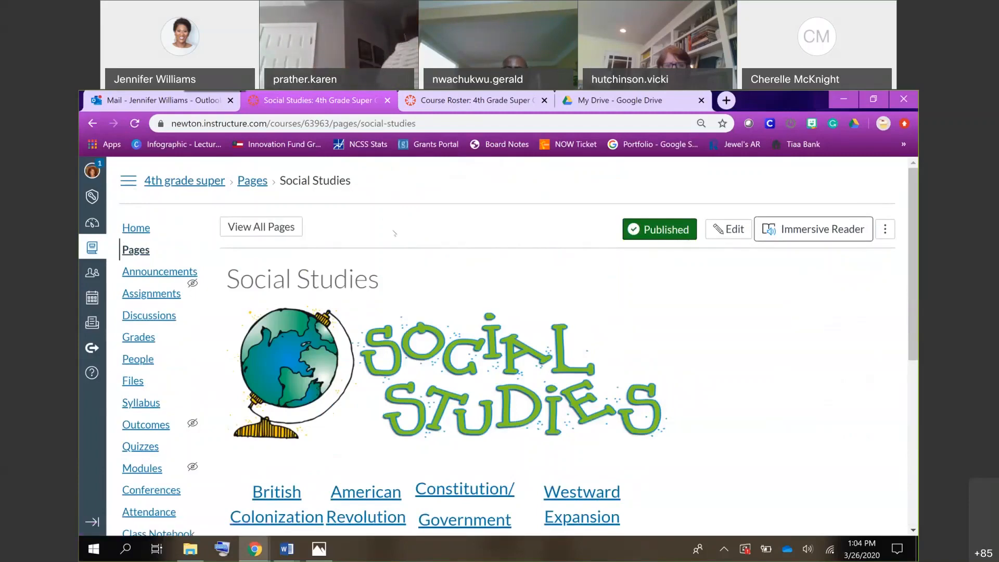
Return to the course home page and examine the full list of course navigation links, from Home to Settings.
click(137, 229)
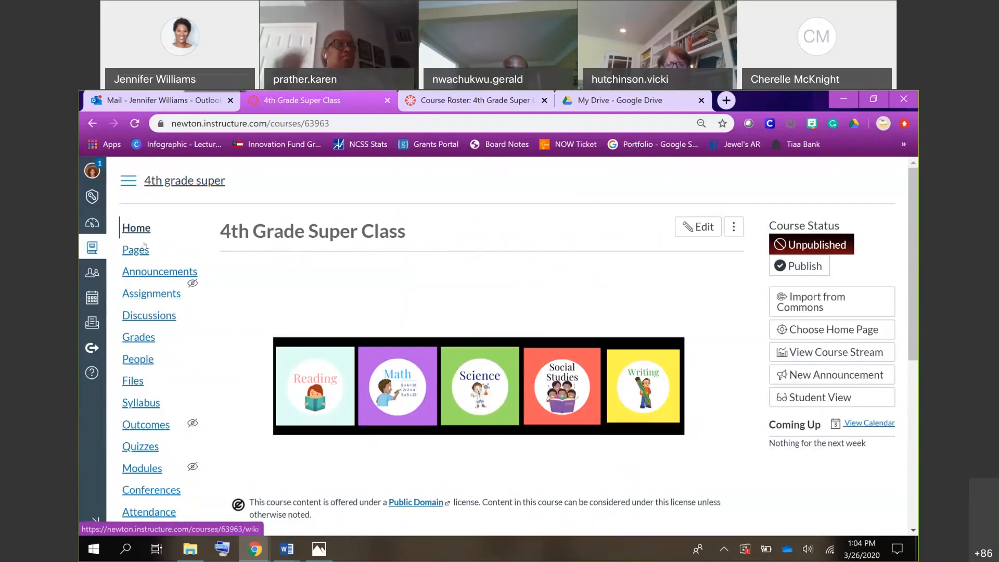
scroll(145, 250, down, 5)
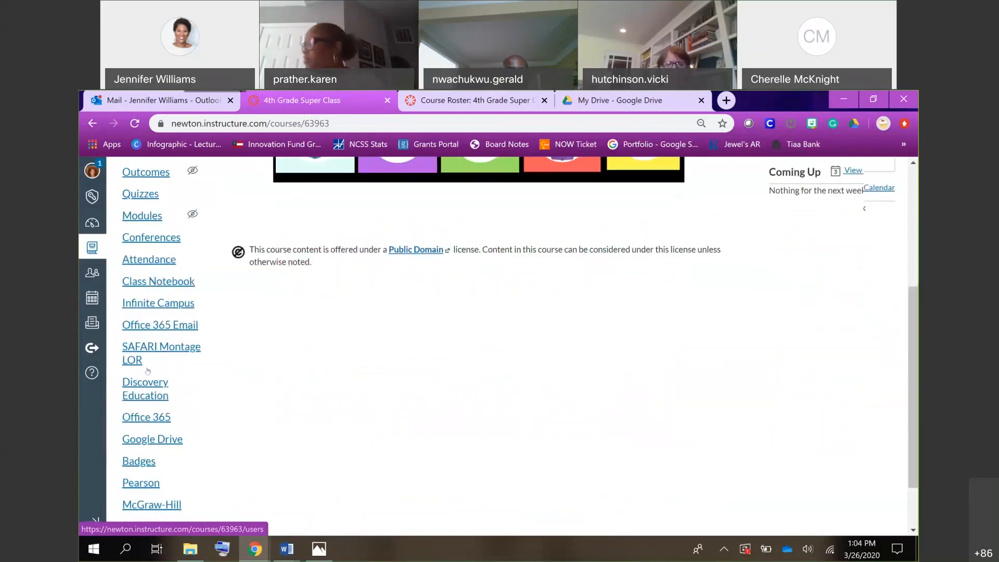
scroll(148, 371, down, 2)
scroll(147, 371, up, 7)
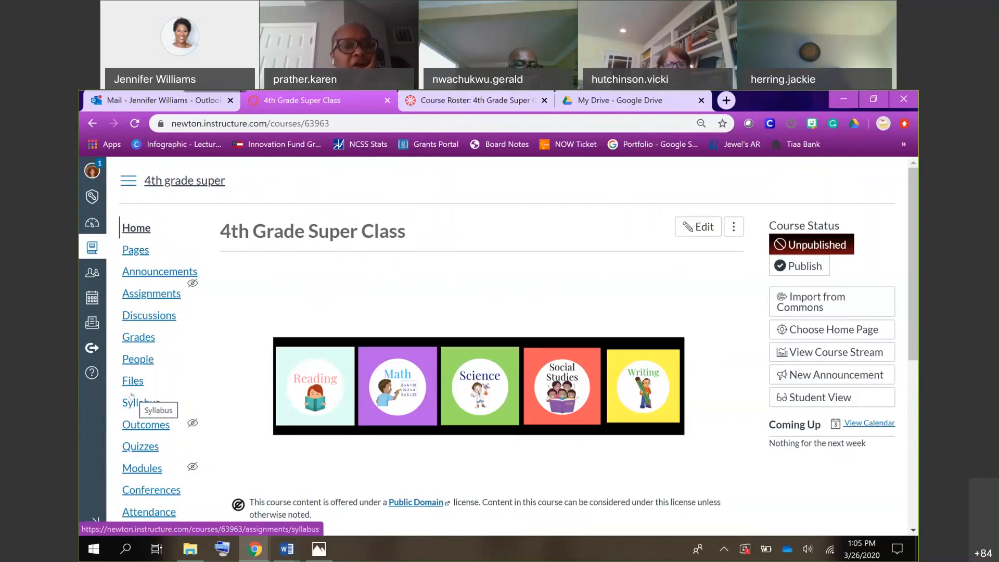
scroll(131, 396, down, 6)
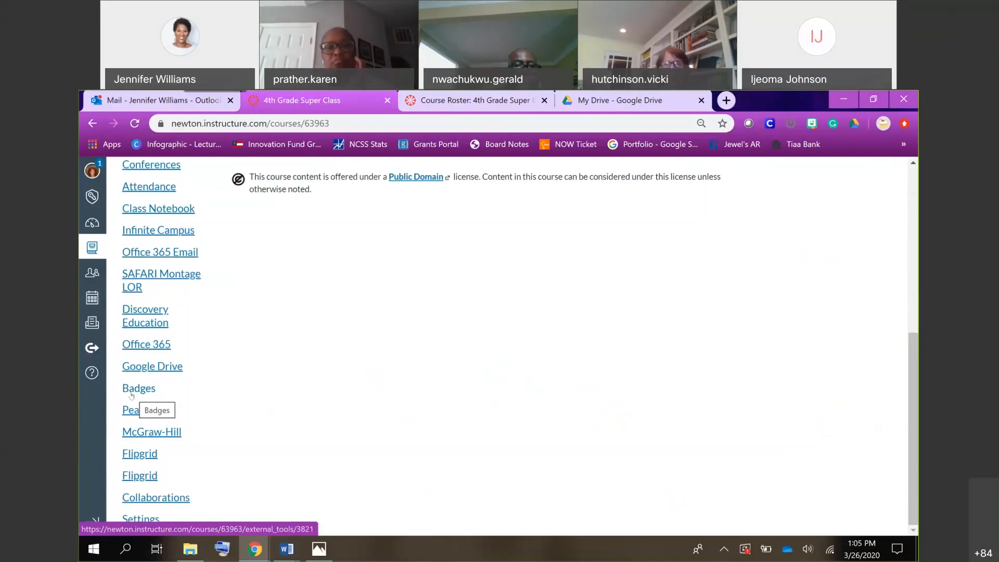
scroll(131, 396, up, 6)
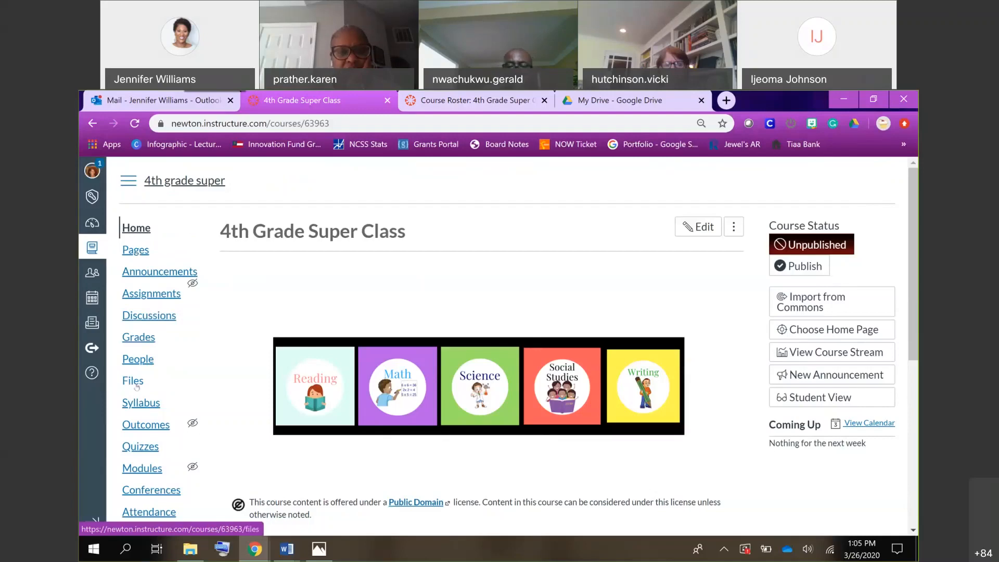
scroll(222, 288, down, 5)
scroll(222, 287, down, 1)
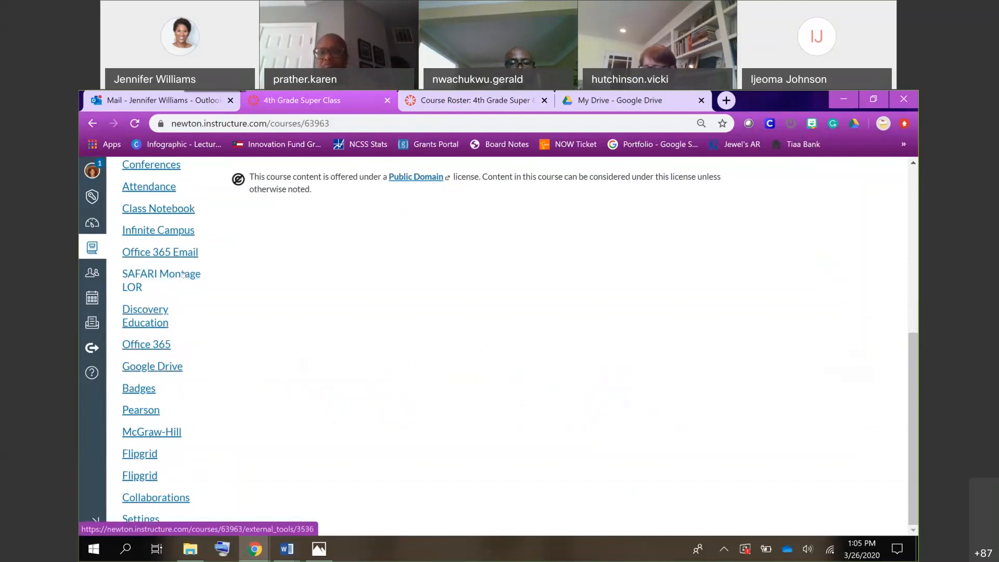
scroll(268, 300, up, 5)
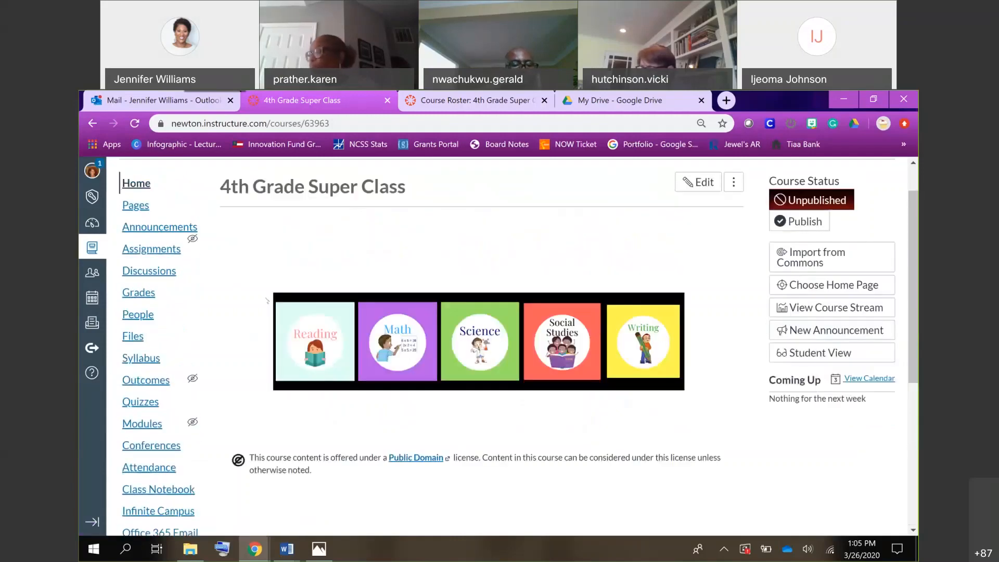
scroll(268, 300, down, 2)
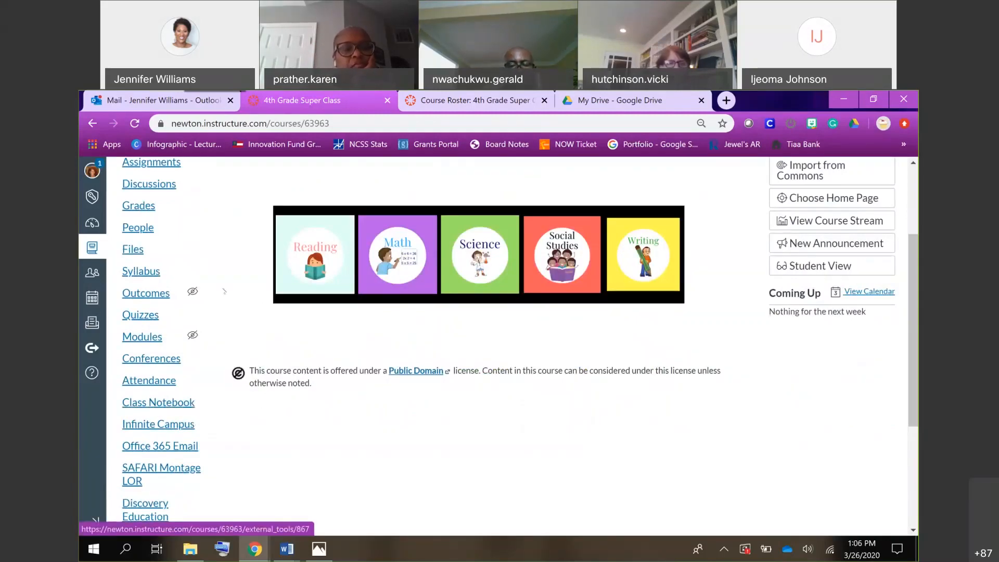
scroll(225, 293, up, 3)
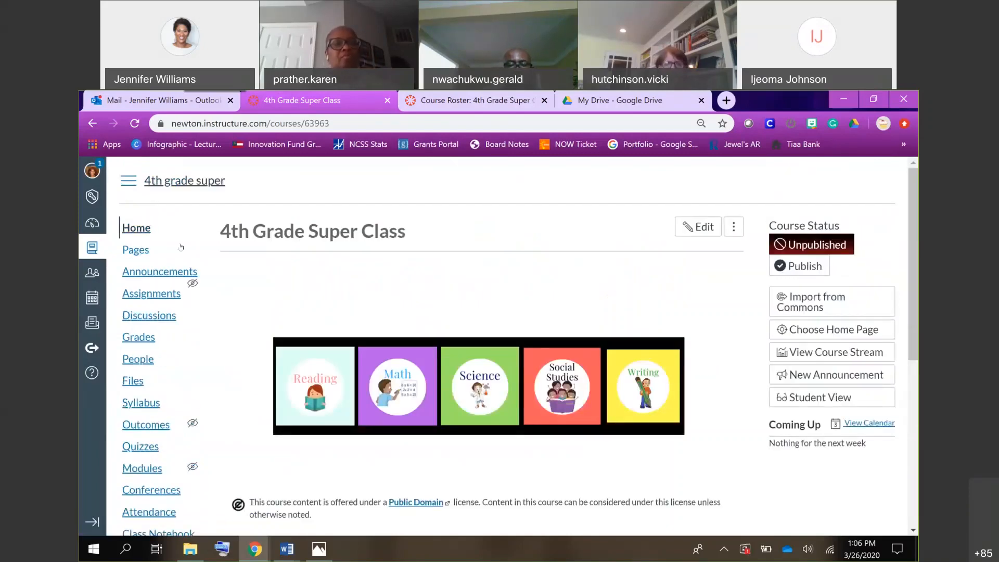
Start a new course announcement and title it "Rocks".
click(166, 275)
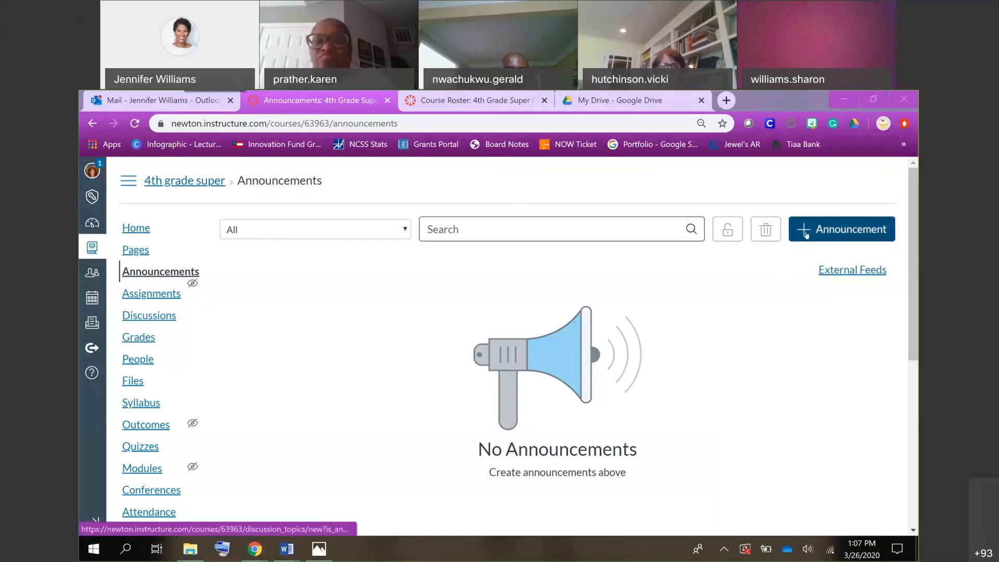
click(806, 234)
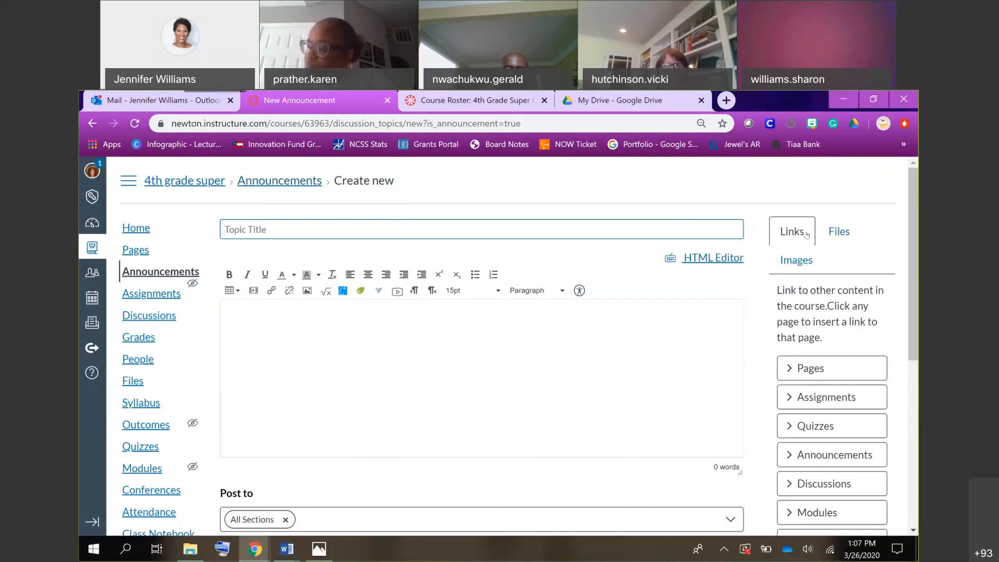
text(Tomorro)
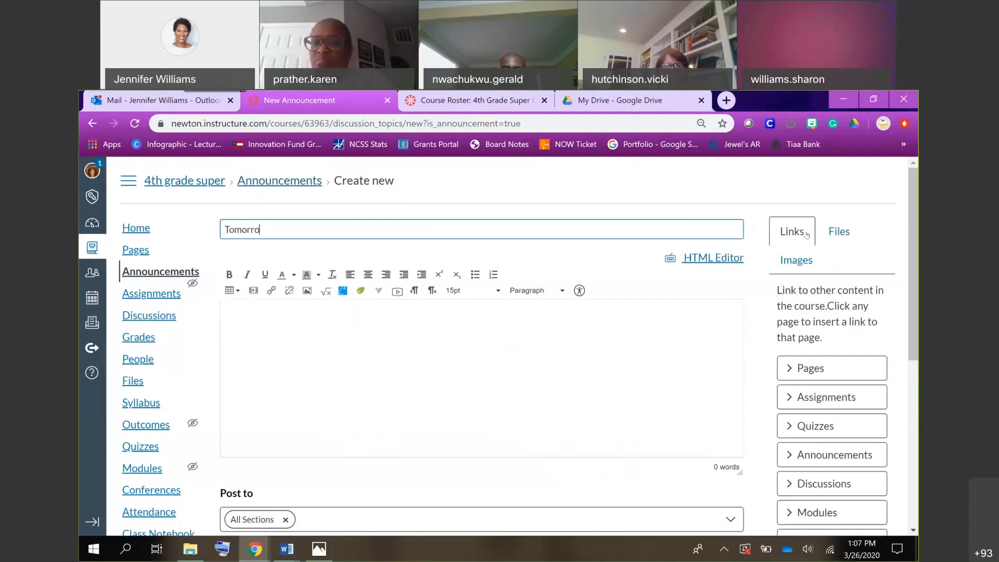
text(w)
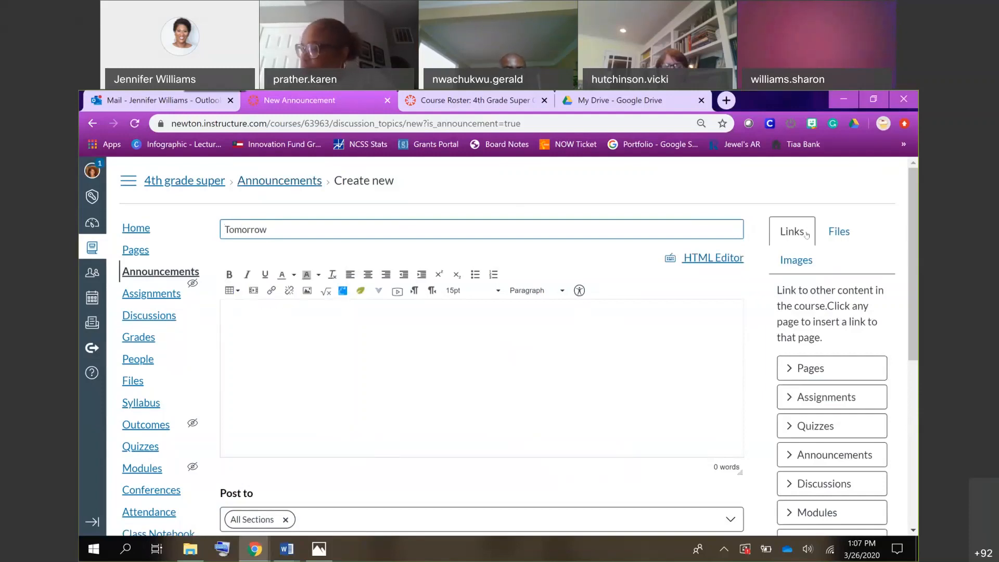
key(ctrl+a)
key(BackSpace)
text(Rocks)
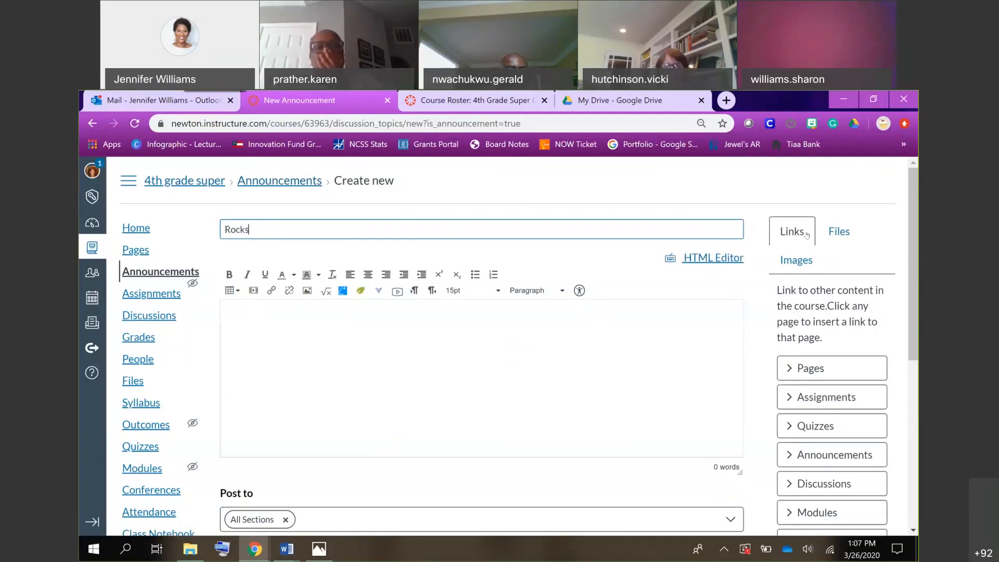
Begin the announcement body with "Hello Friends!" and, on a new line, "Tomorrow we will learn about rocks".
click(693, 361)
text(Hello Friends)
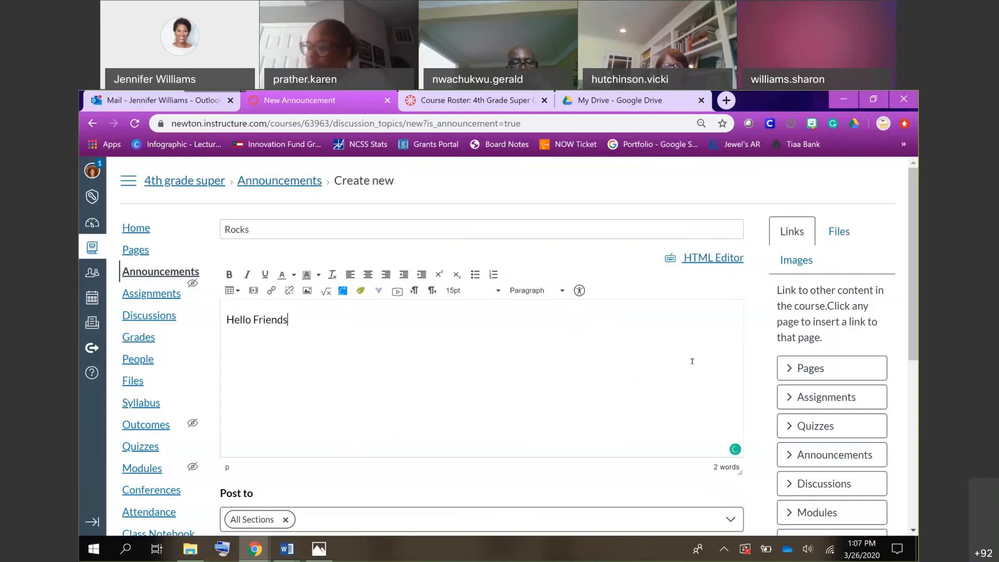
text(!)
key(Return)
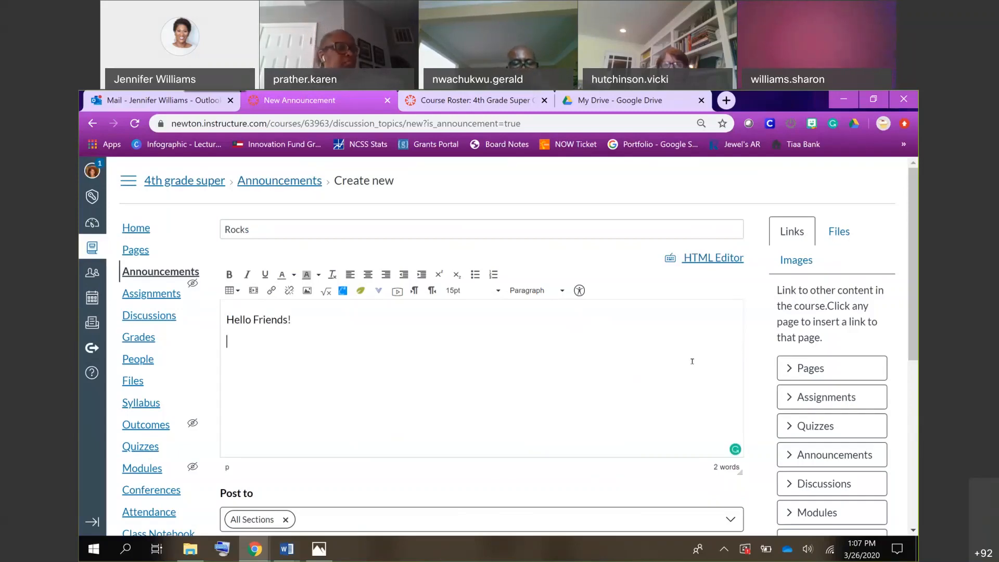
text(Tommo)
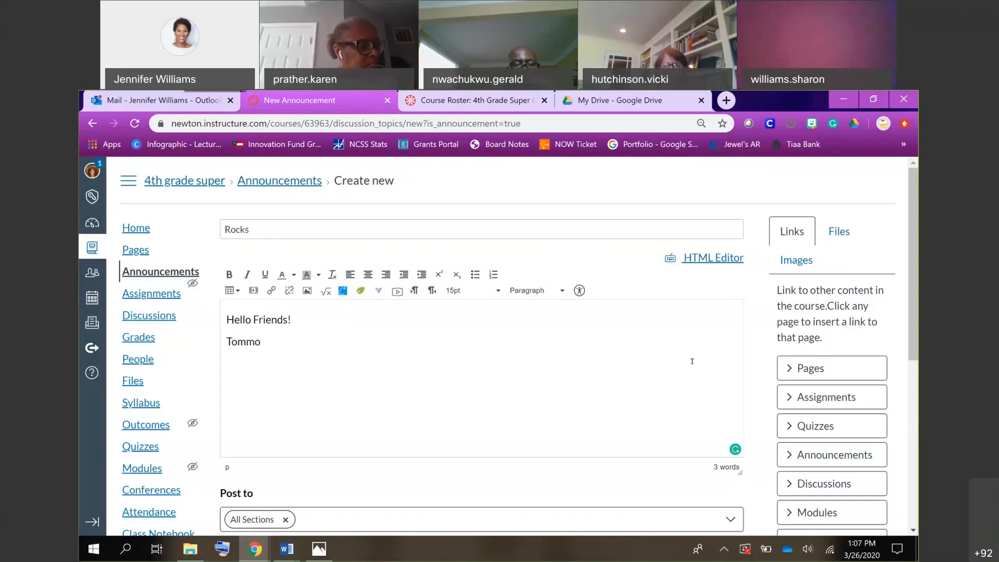
key(BackSpace)
key(BackSpace)
text(orrow we )
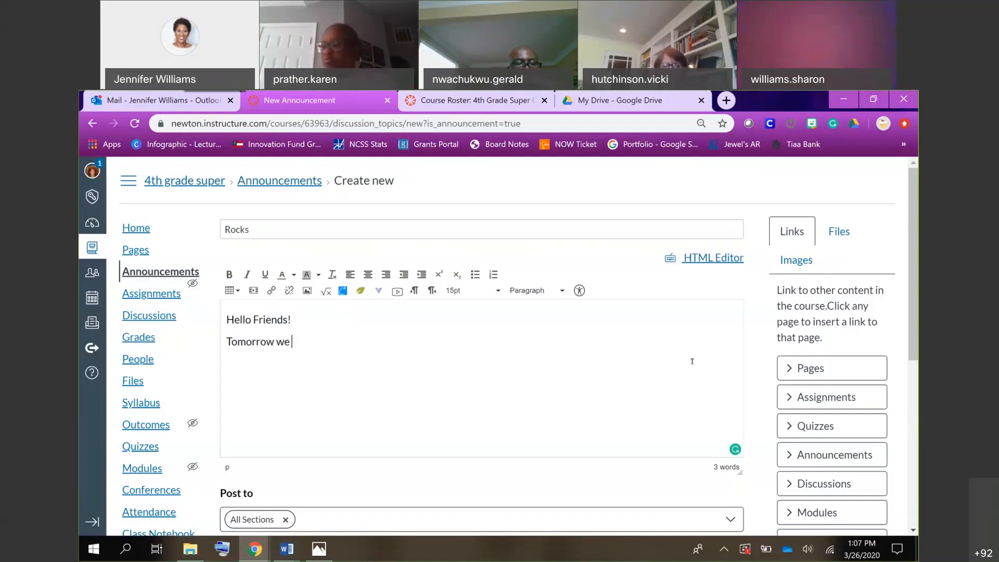
text(will lea)
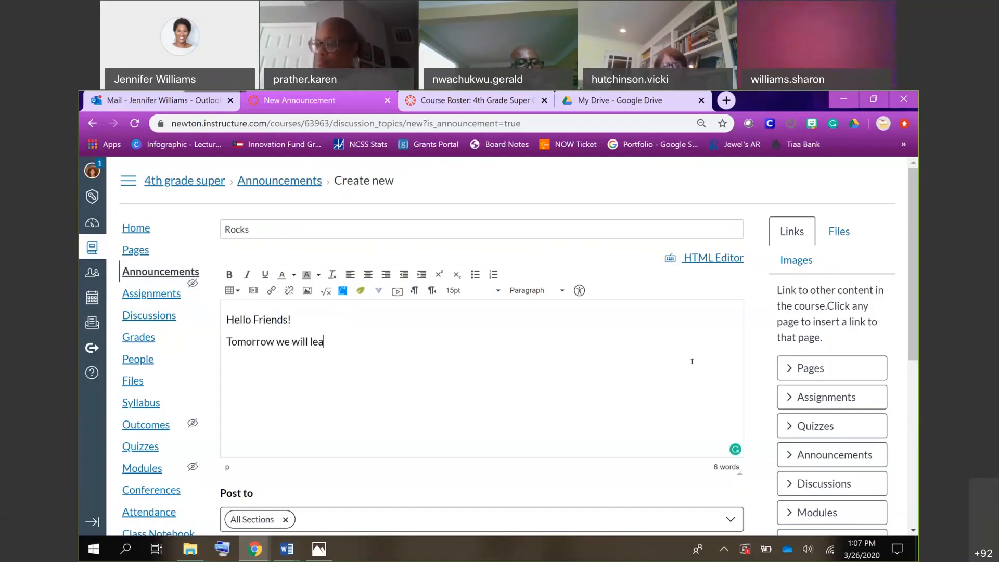
text(rn about rocks.  Watch this)
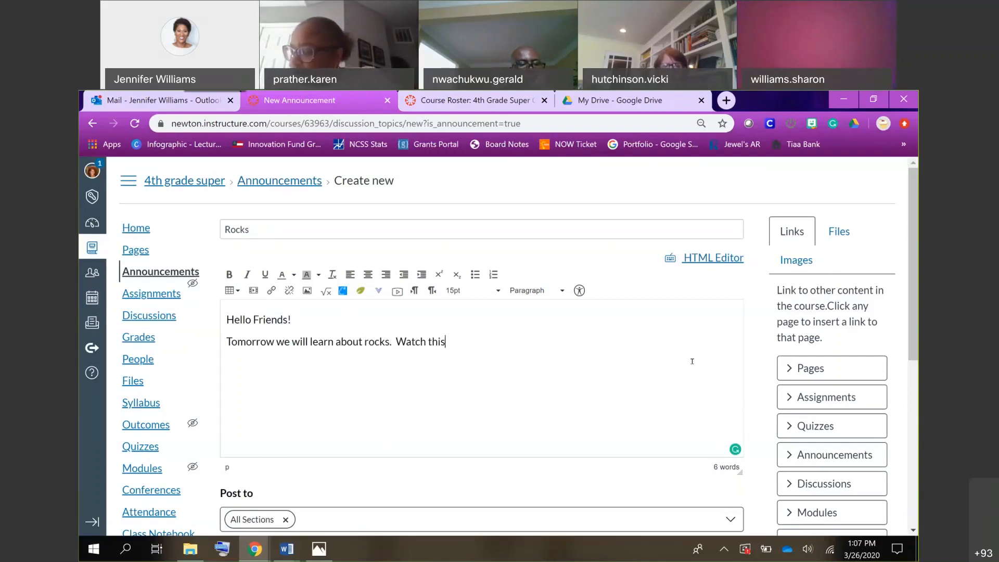
text( video and )
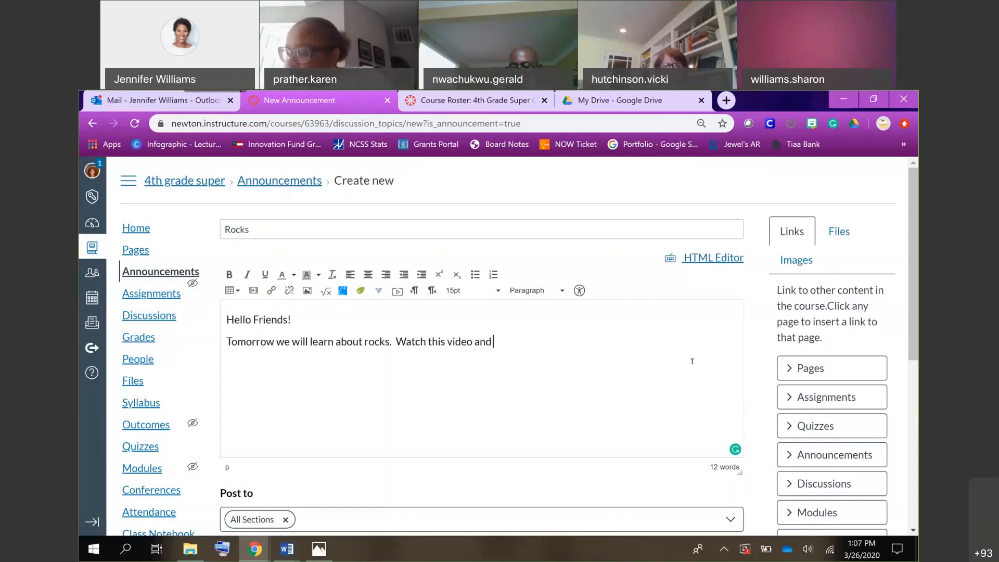
text(be prepared )
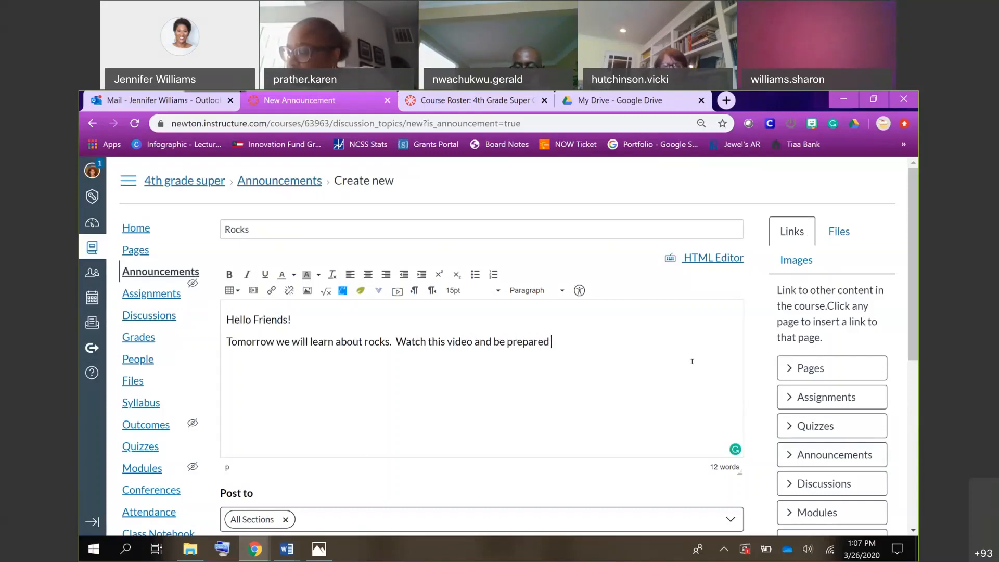
text(to discuss it )
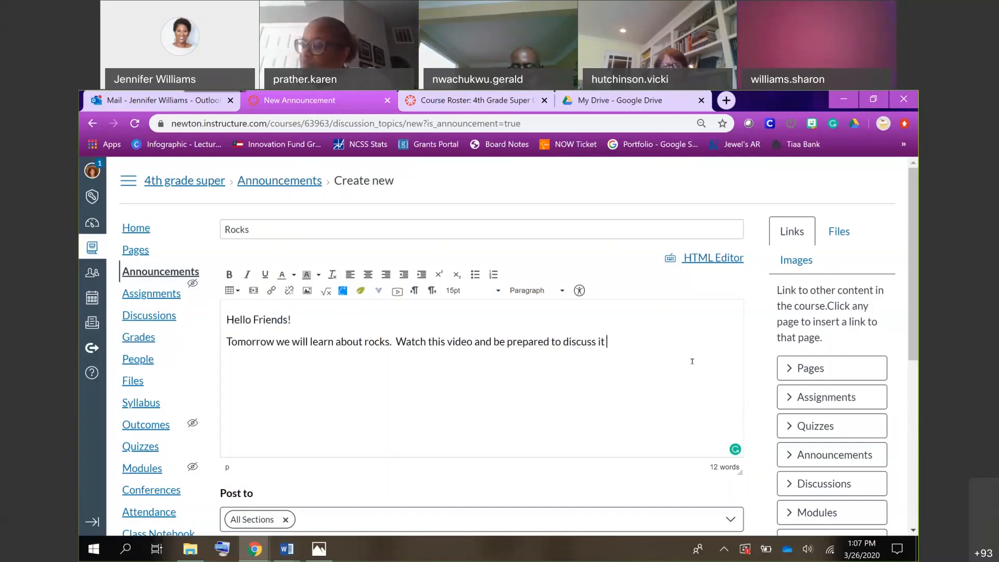
text(with your peer)
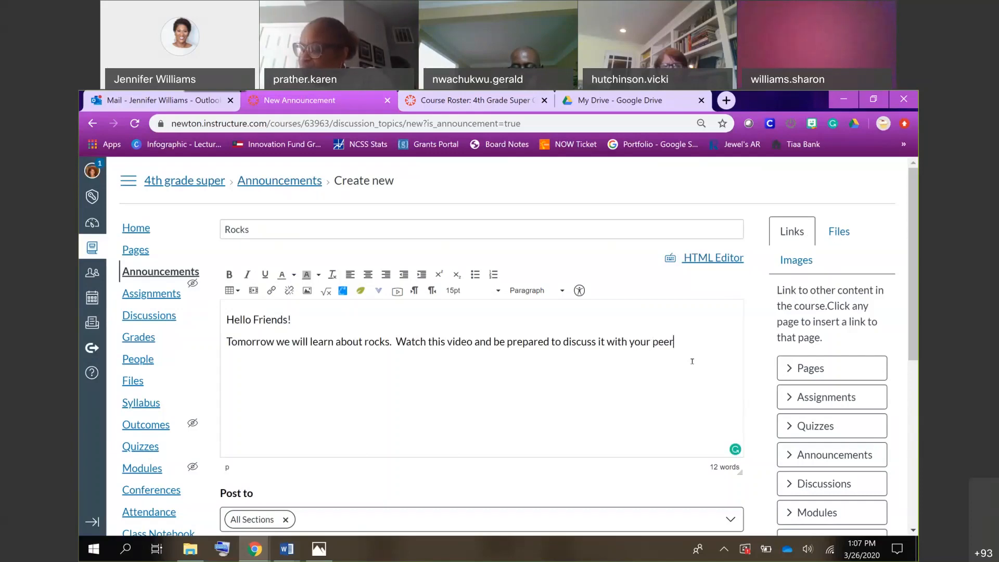
text(s in class t)
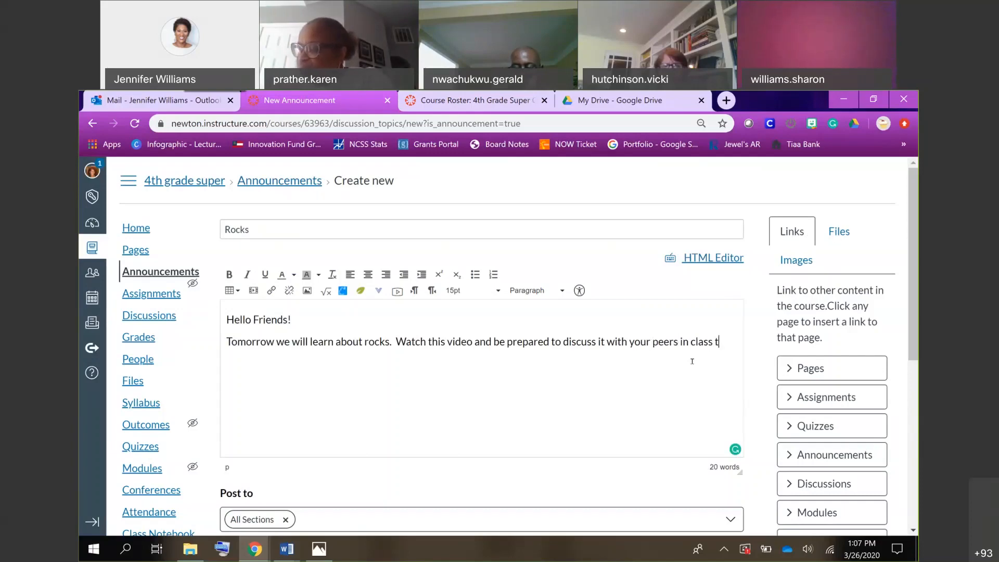
text(omorrow.)
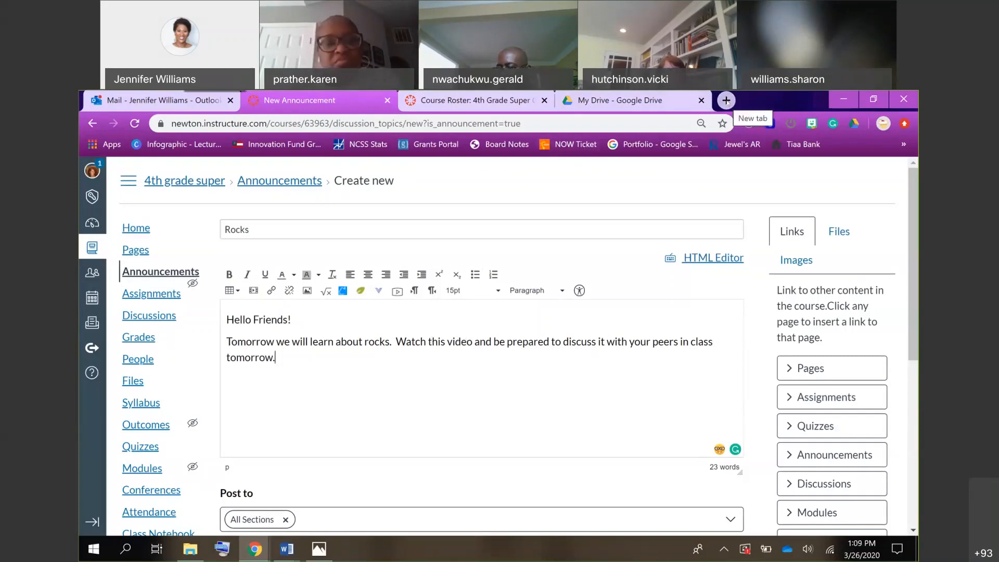
Open the StudyJams website, studyjams.com, in a new browser tab.
click(726, 100)
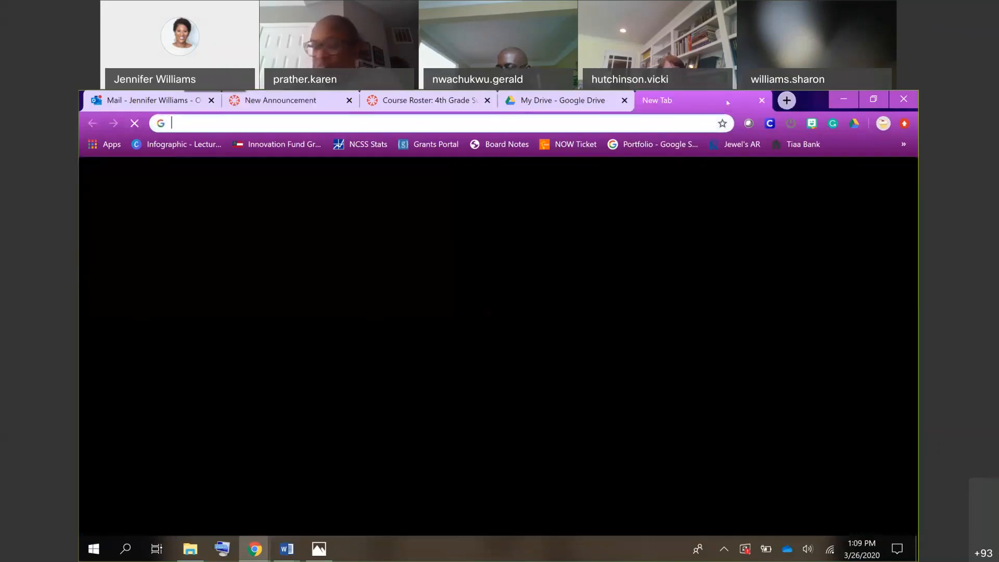
text(study)
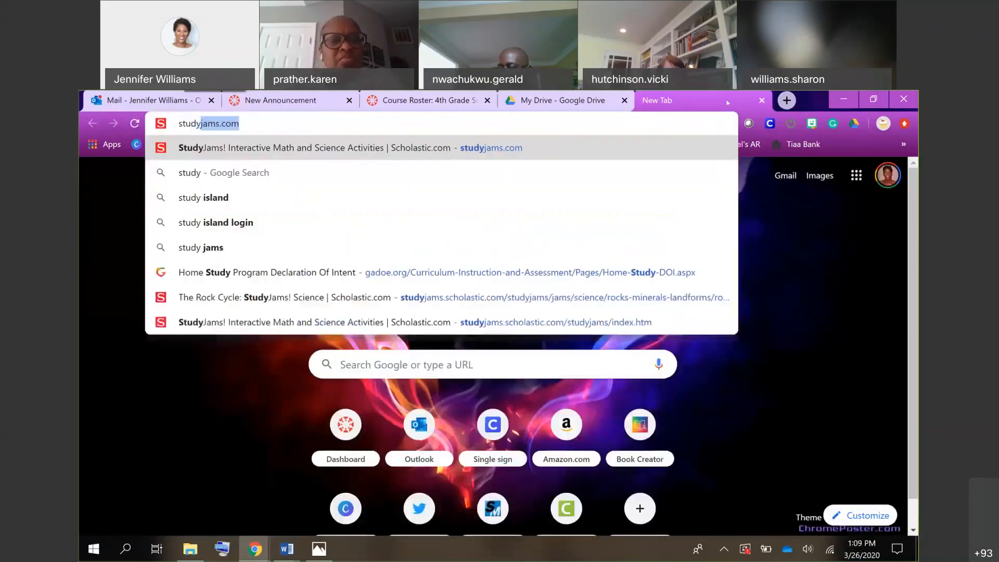
text(jams.scholastic.com)
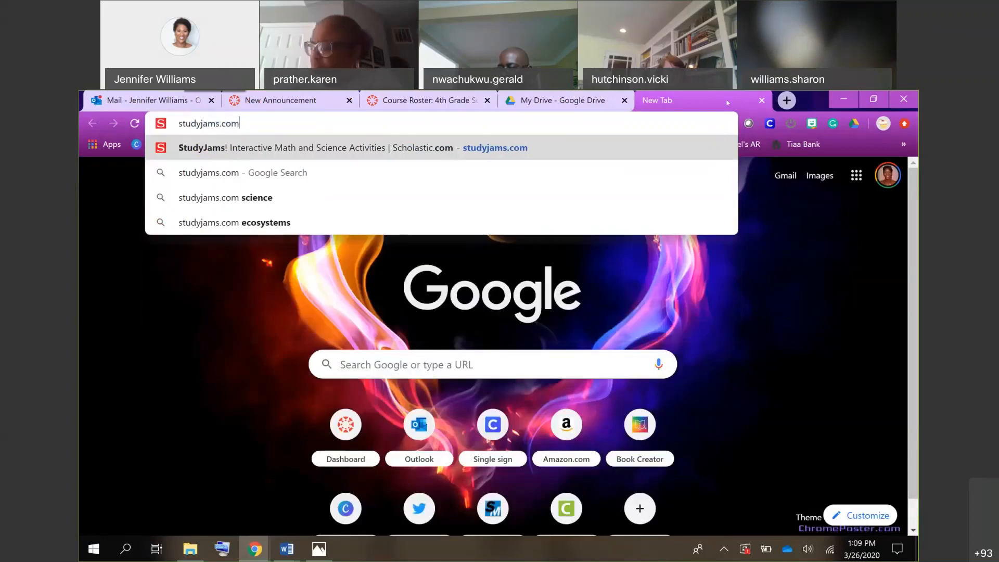
key(Return)
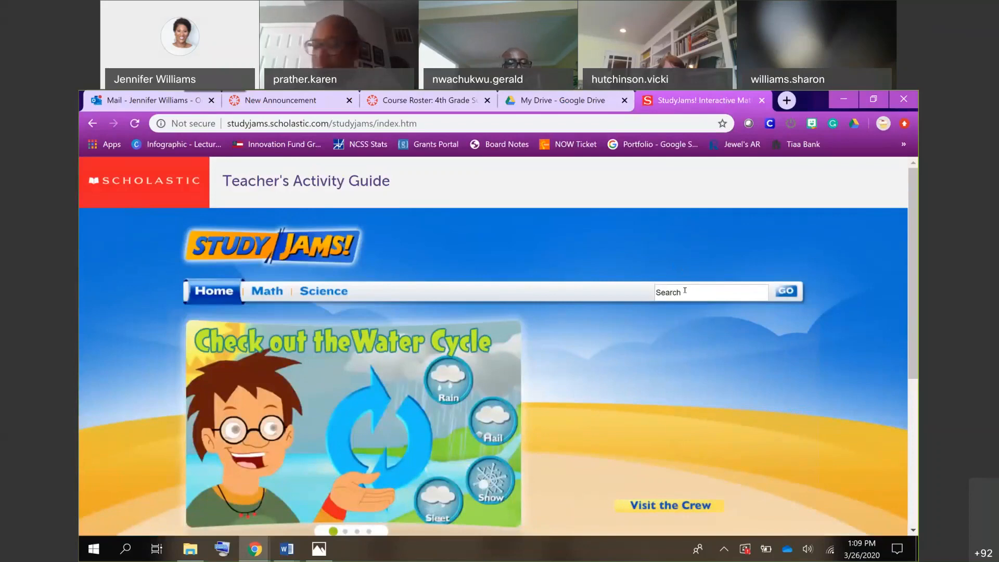
Search StudyJams for "rocks" and look through the results.
click(685, 290)
text(rocks)
key(Return)
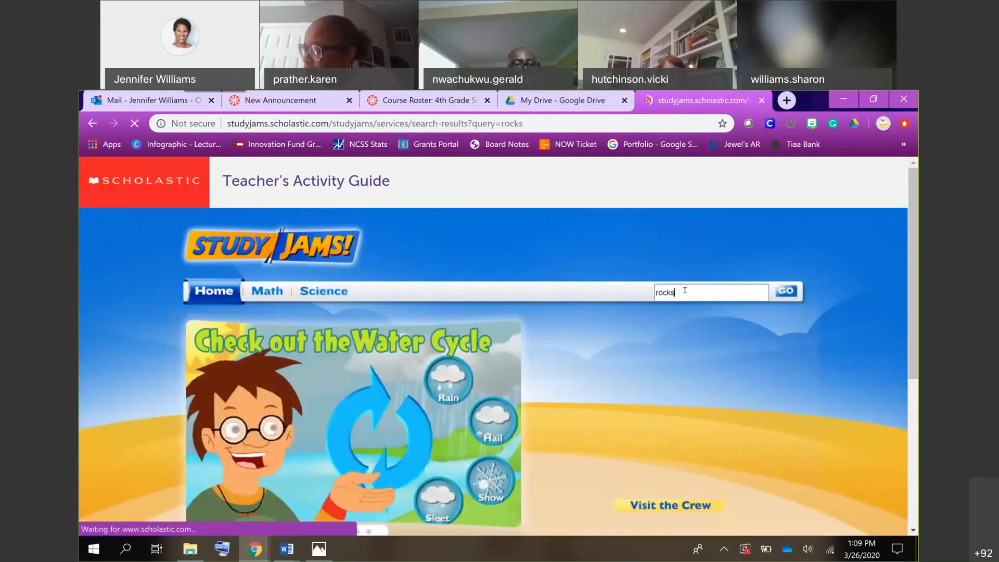
scroll(564, 410, down, 1)
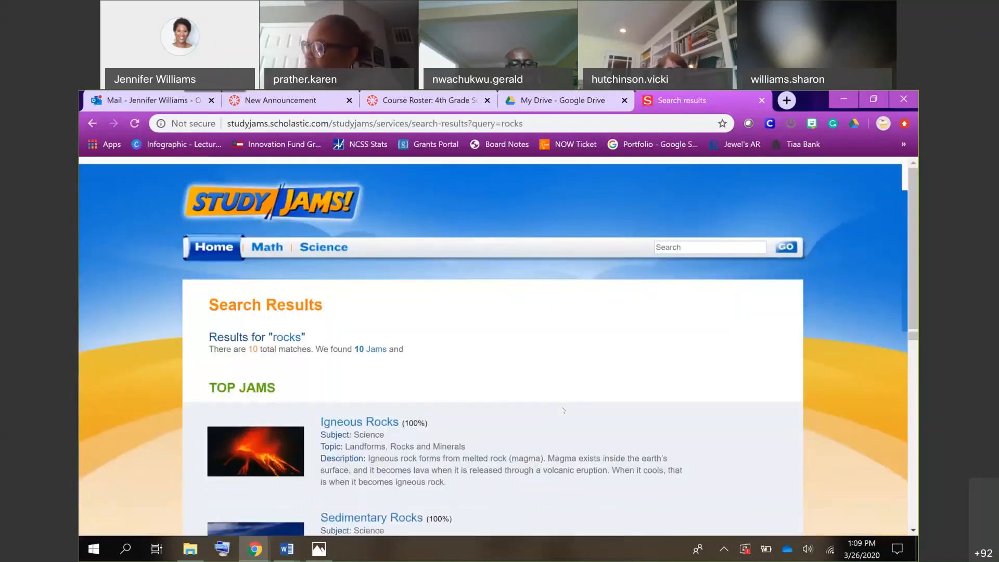
Open The Rock Cycle jam from the StudyJams search results and copy its web address.
scroll(564, 410, down, 5)
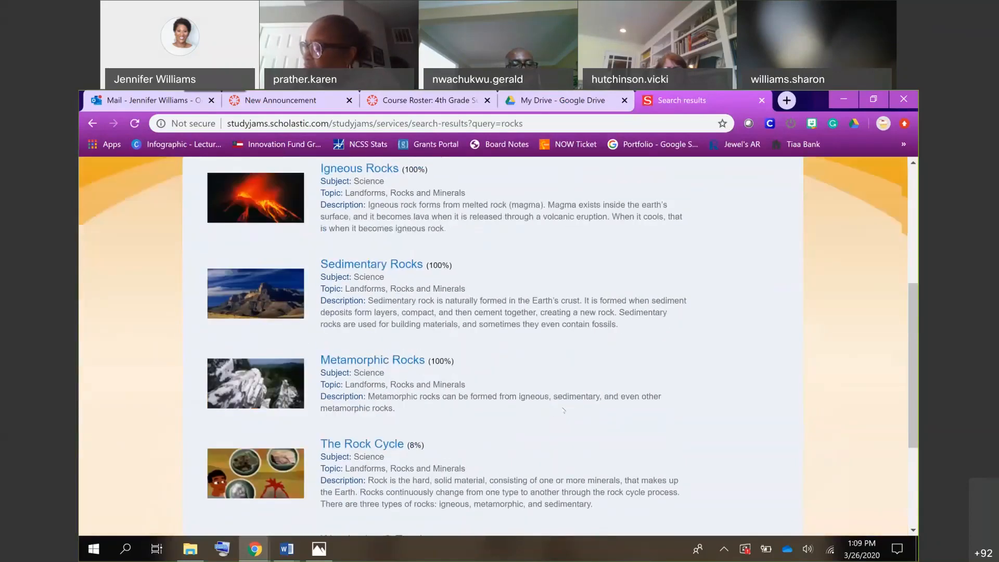
scroll(563, 409, down, 2)
scroll(413, 422, up, 2)
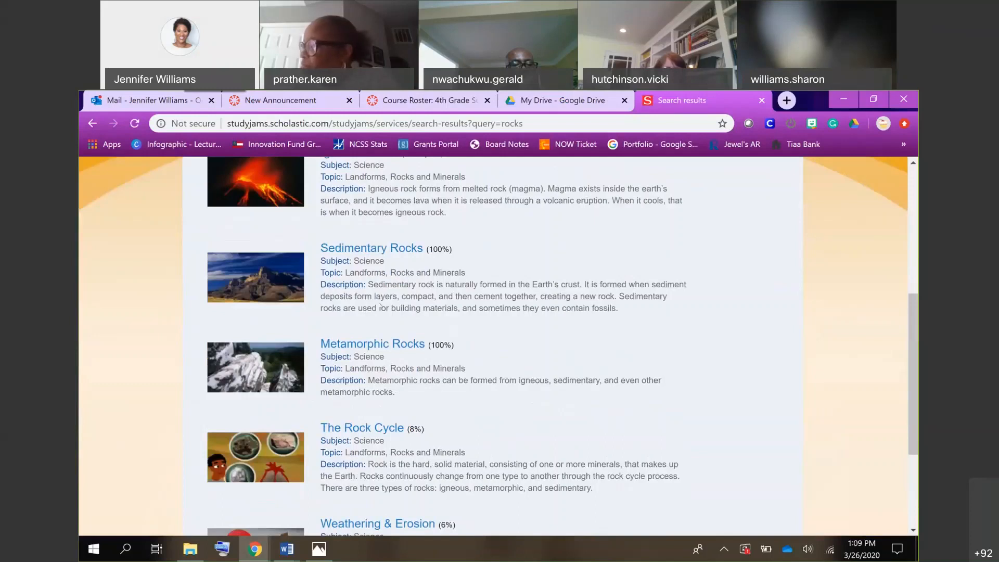
click(368, 426)
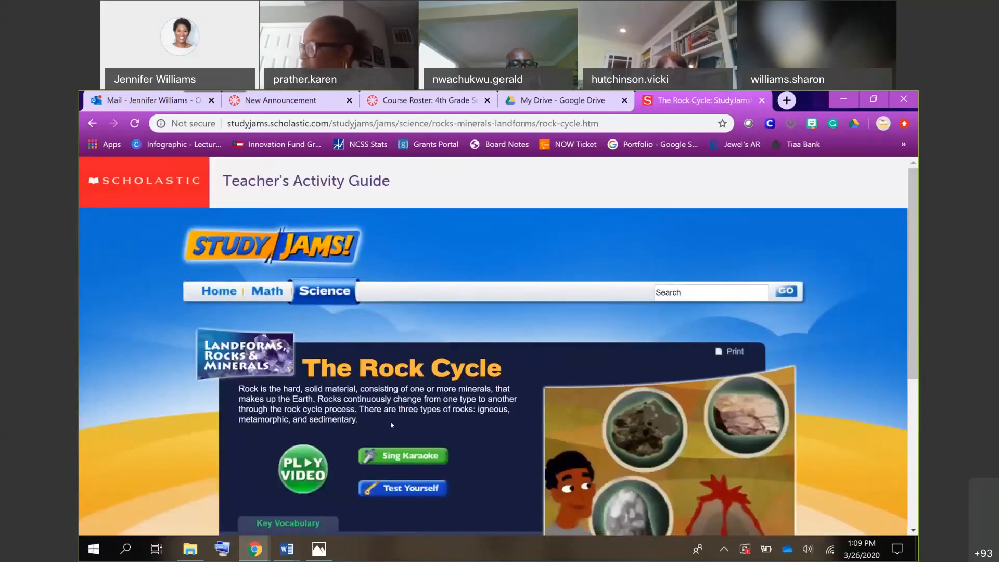
scroll(408, 468, down, 6)
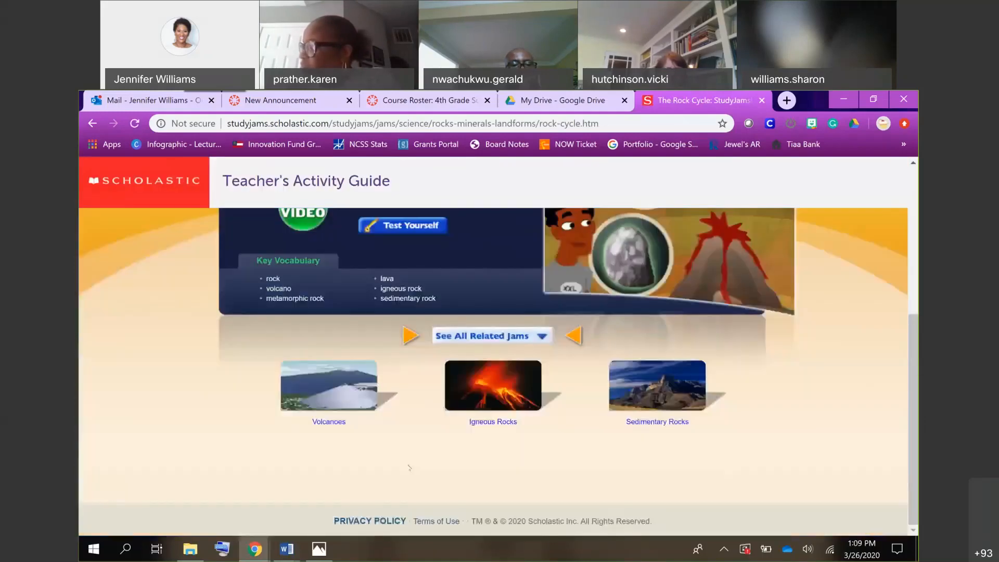
scroll(409, 467, up, 6)
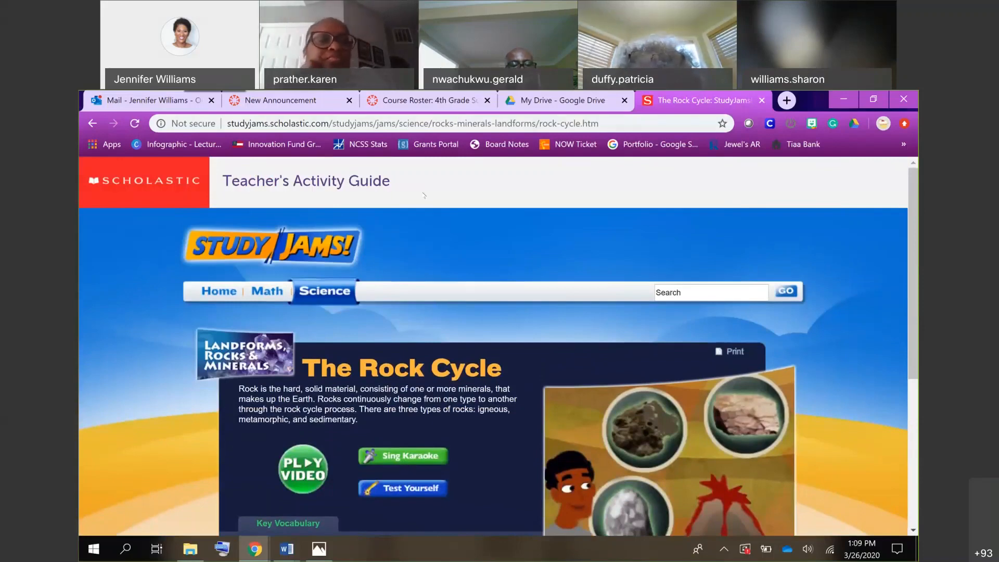
click(427, 123)
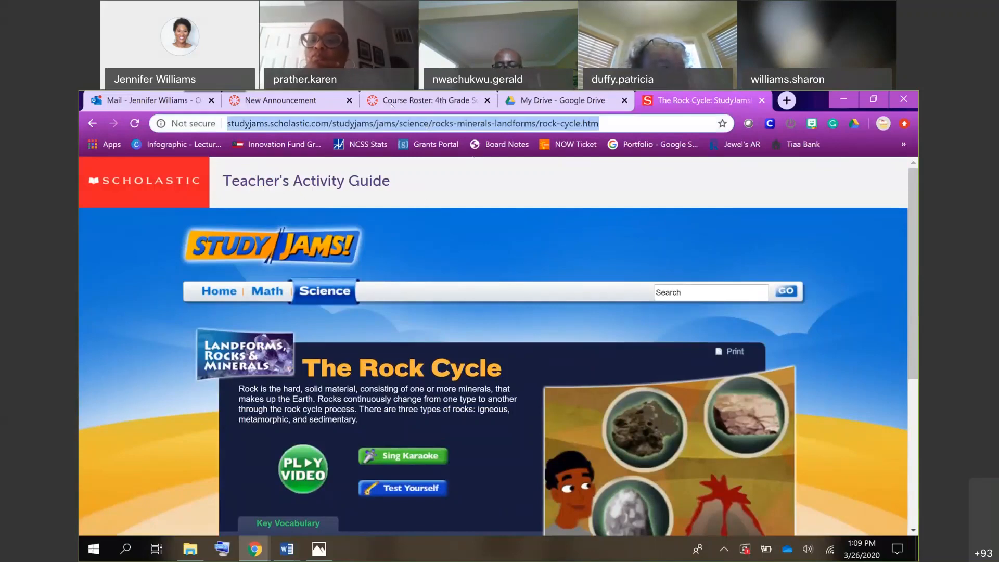
In the Canvas announcement, link the words "this video" to the copied Rock Cycle page address.
click(297, 101)
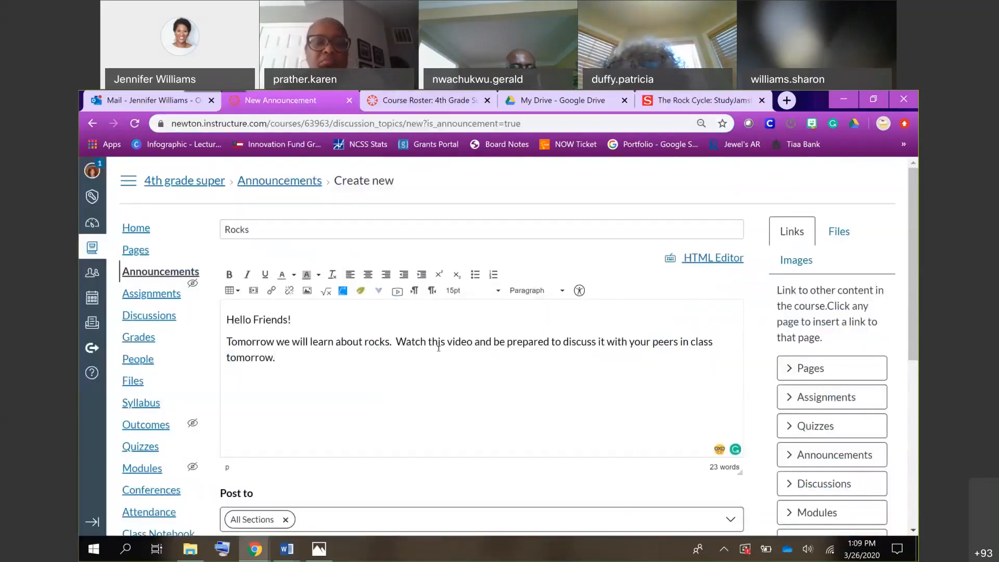
key(ctrl+minus)
drag(406, 328, 446, 325)
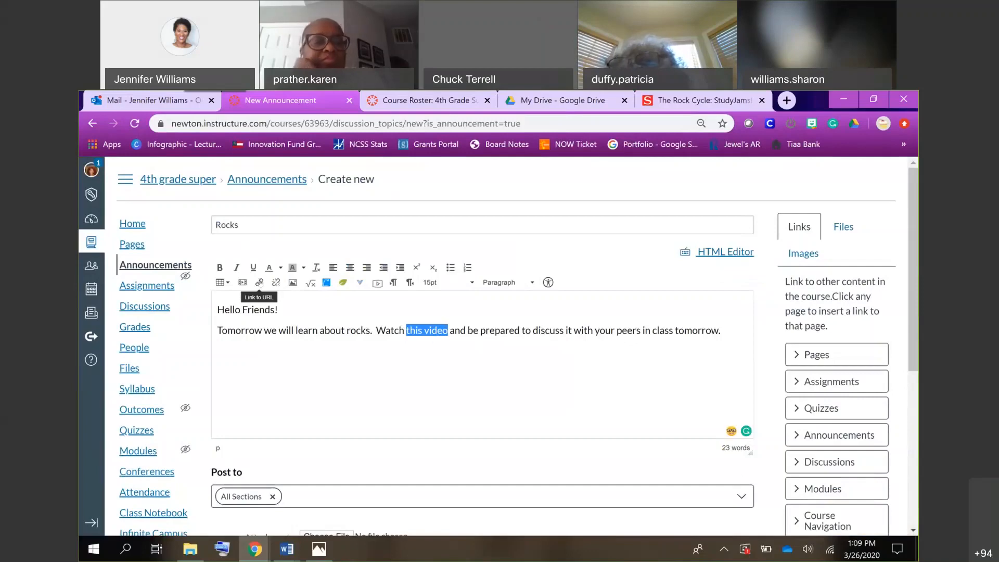
click(260, 282)
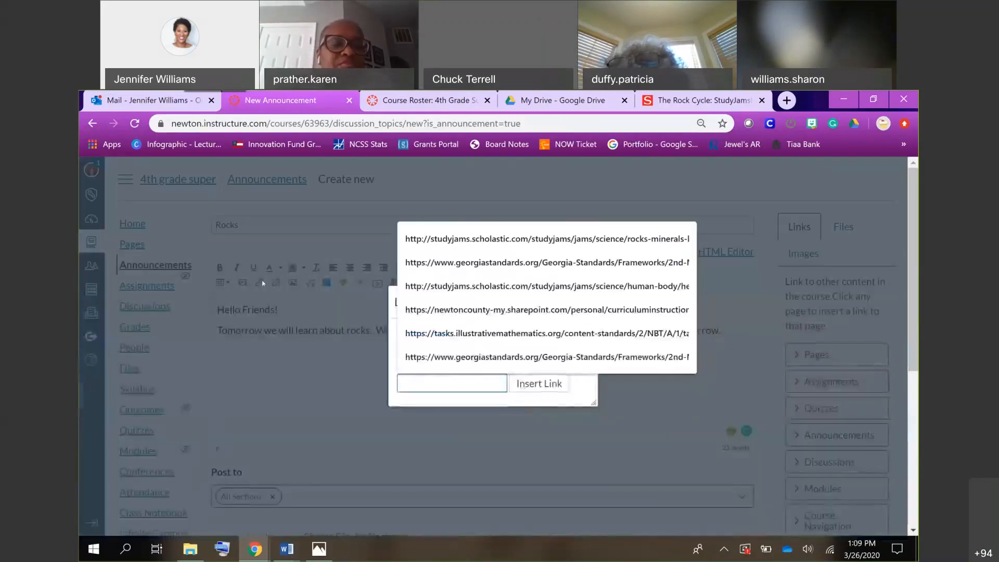
key(ctrl+v)
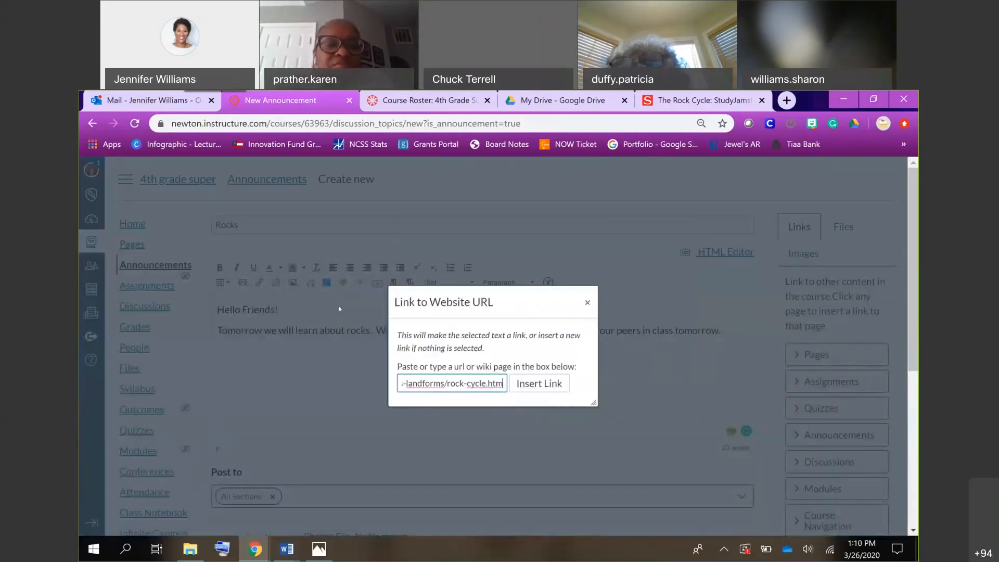
click(536, 384)
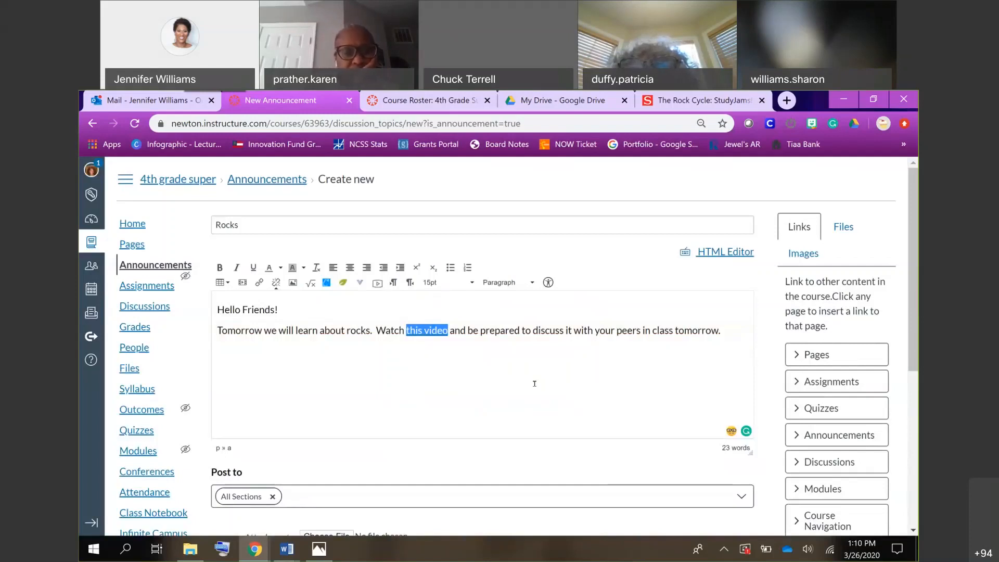
click(475, 373)
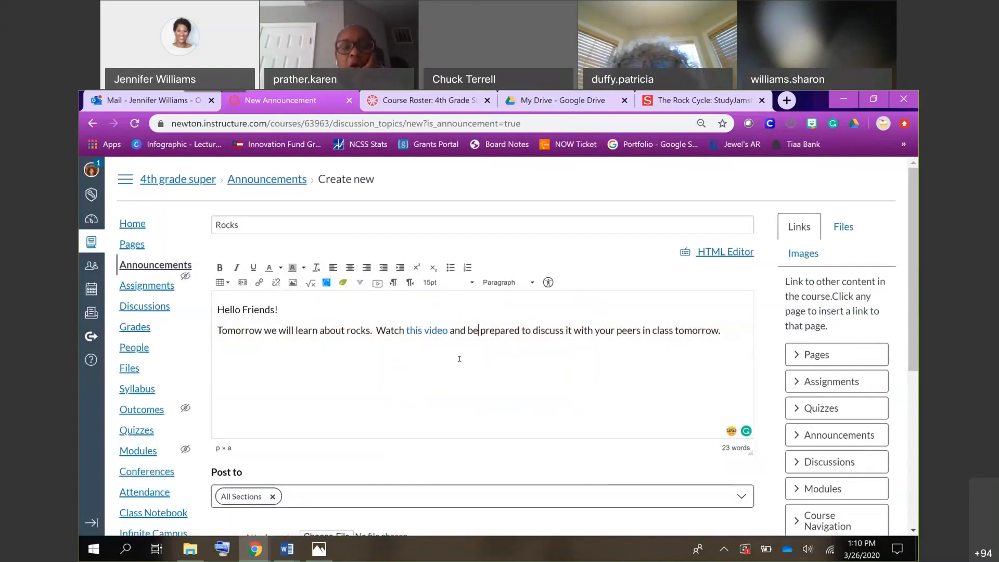
Save the "Rocks" announcement for all sections with users allowed to comment.
scroll(531, 383, down, 5)
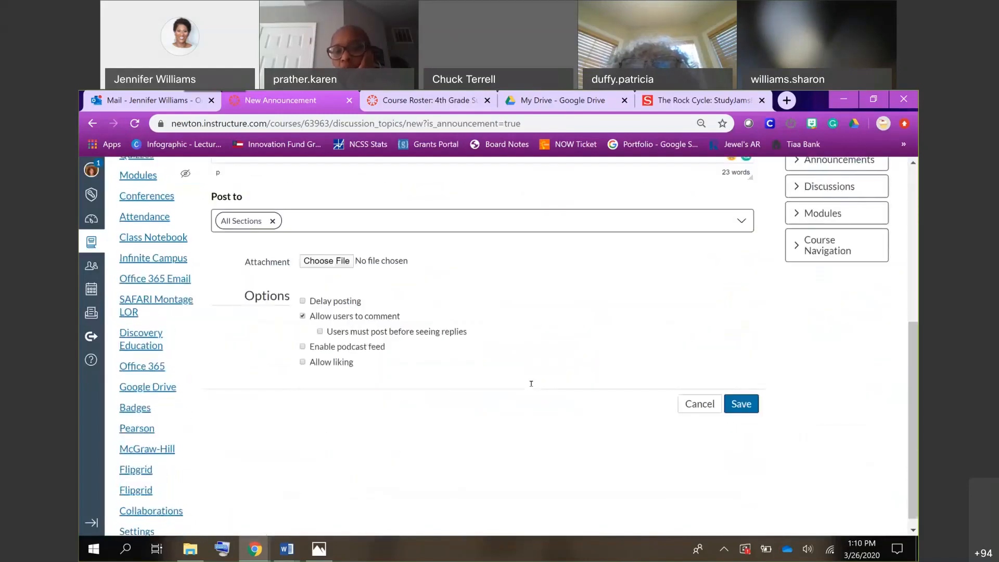
scroll(530, 383, up, 1)
click(744, 444)
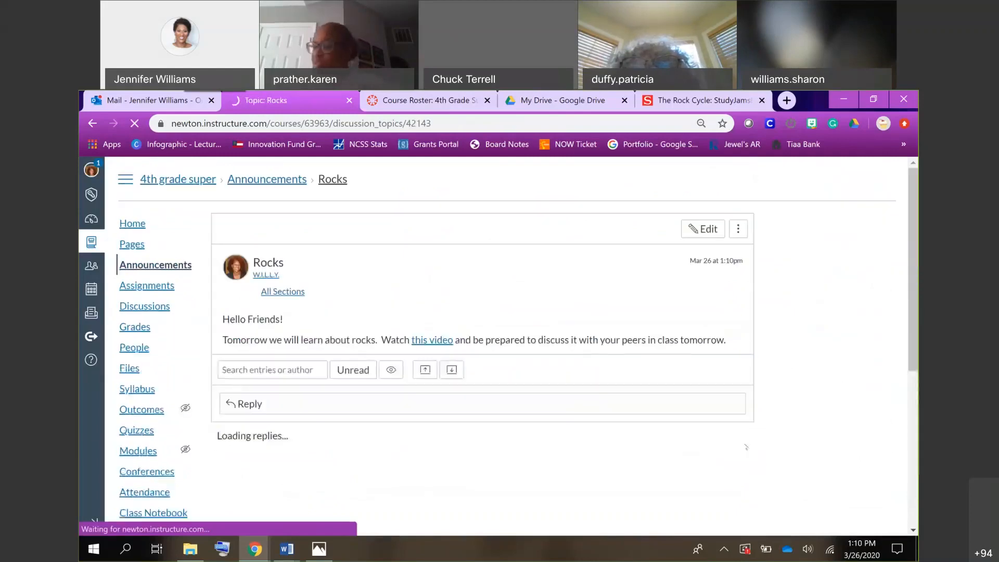
Test the "this video" link in the posted announcement, and open the announcement for editing.
click(427, 340)
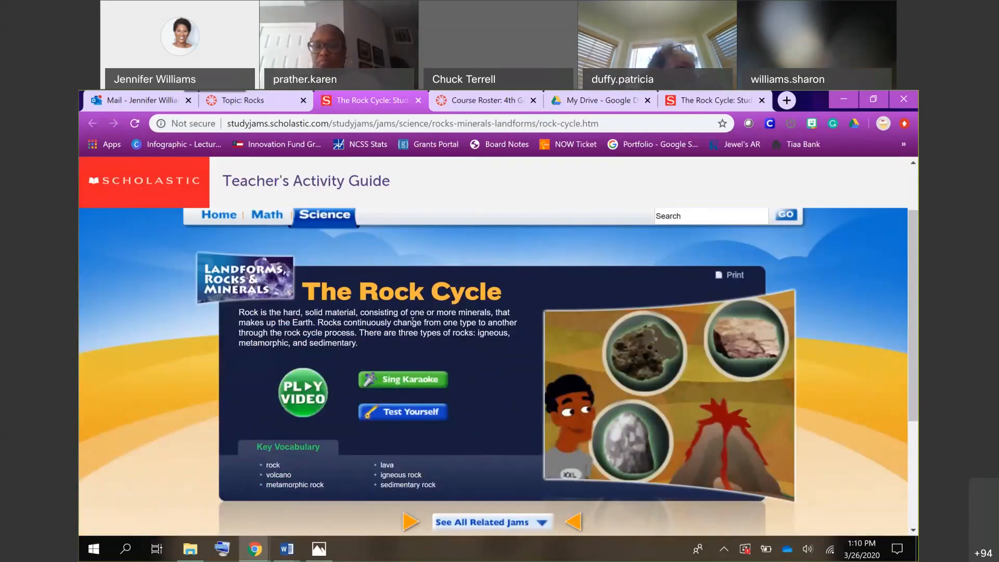
click(243, 102)
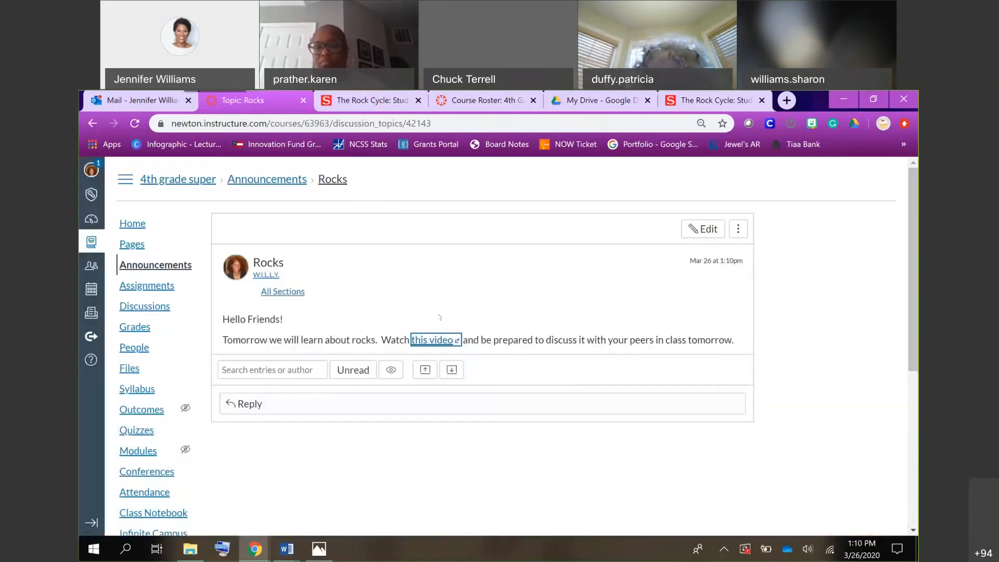
click(706, 232)
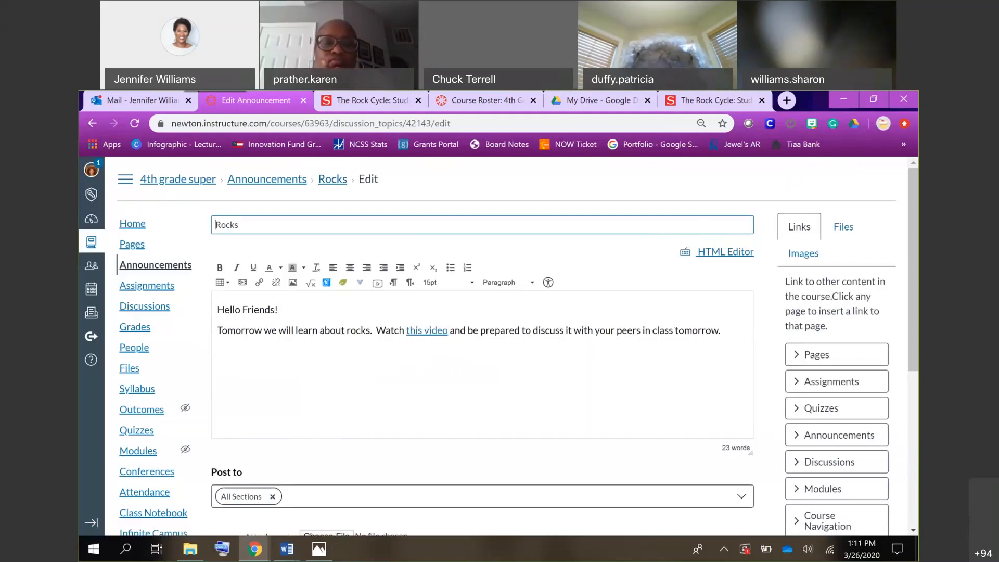
click(257, 283)
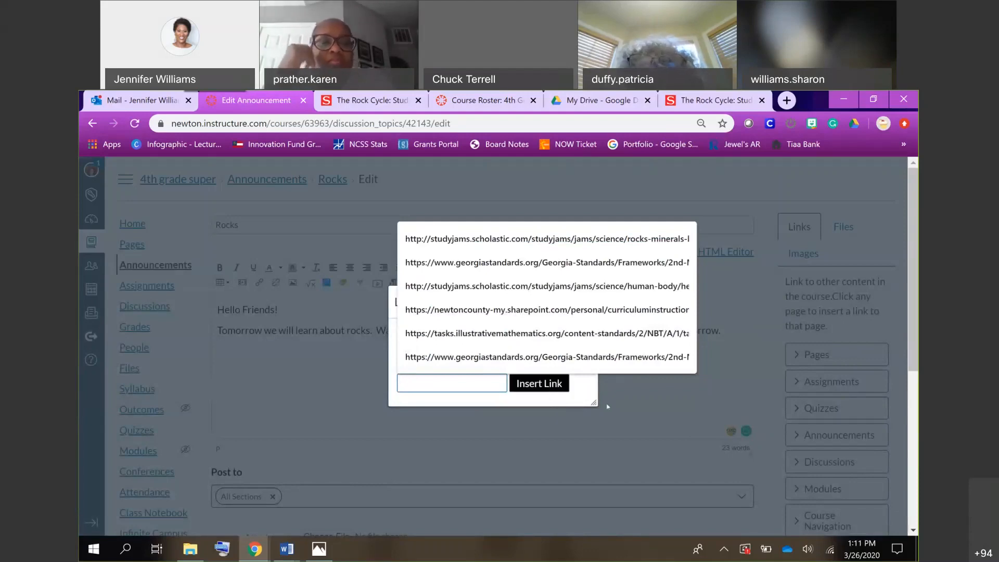
click(657, 403)
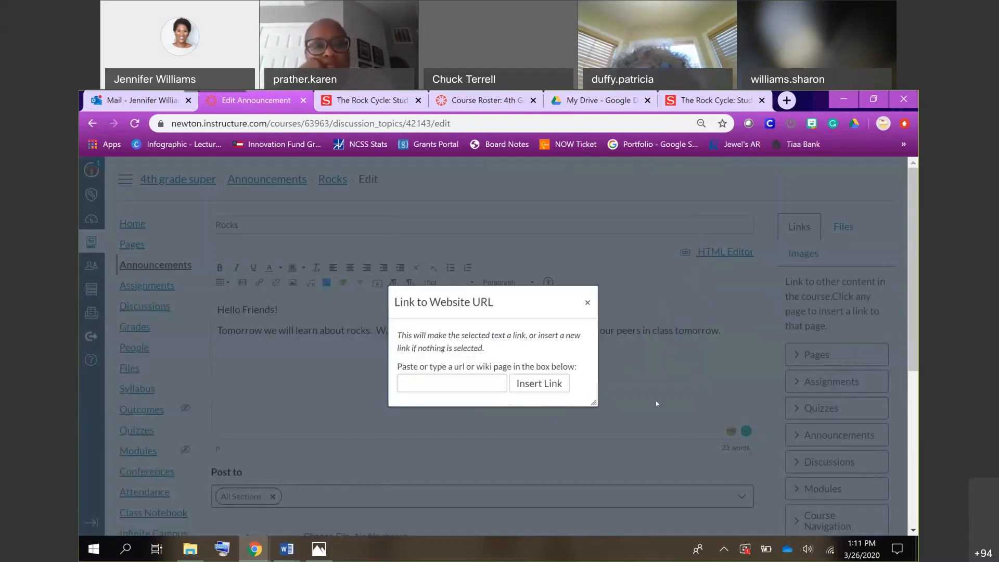
click(587, 301)
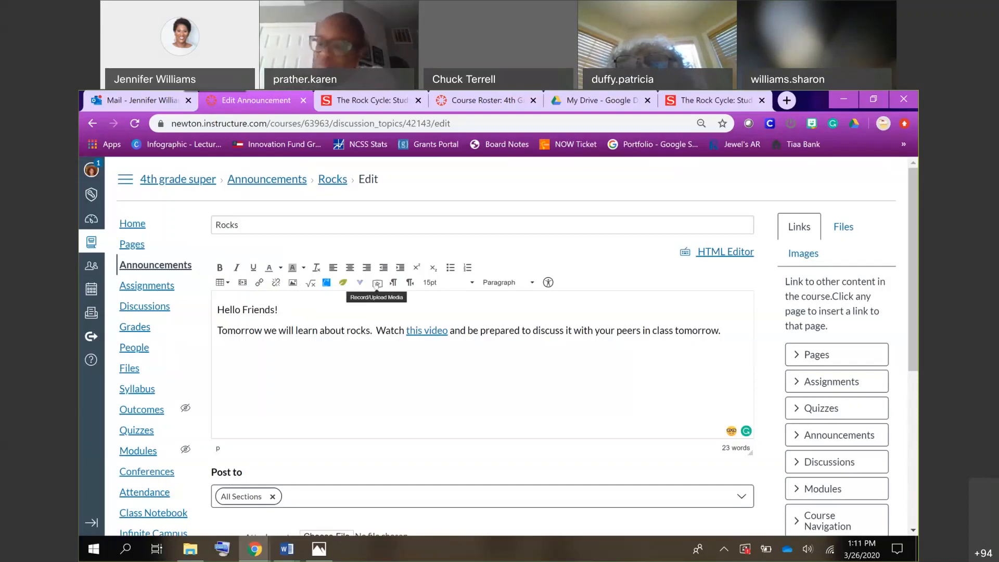
Record a webcam media comment of about 19 seconds for the announcement.
click(377, 283)
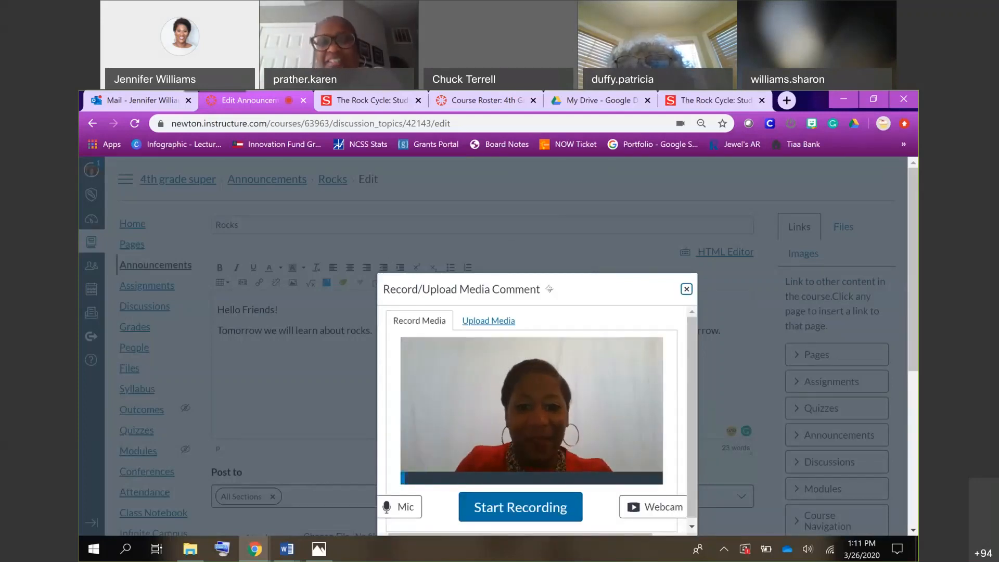
drag(546, 282, 542, 249)
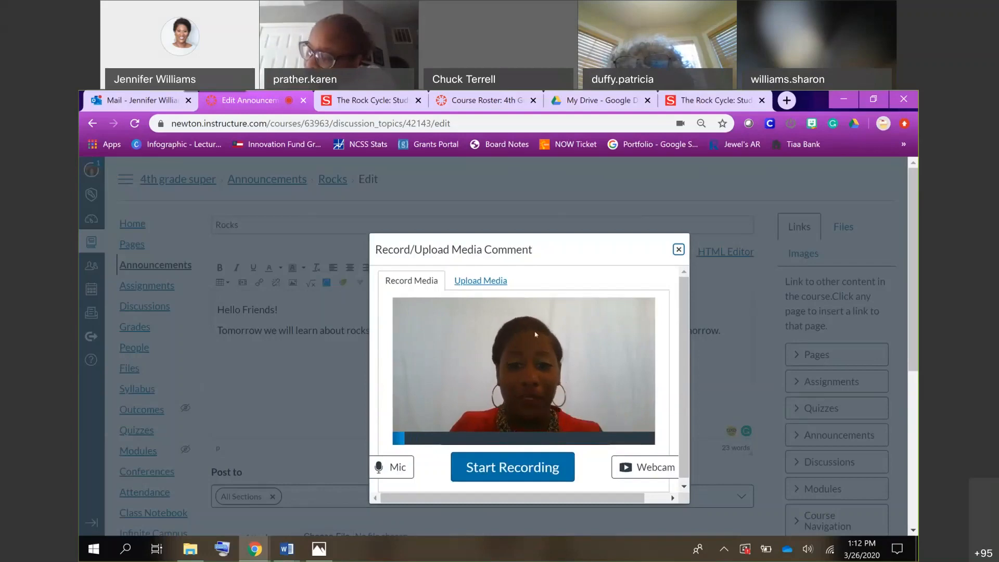
click(500, 468)
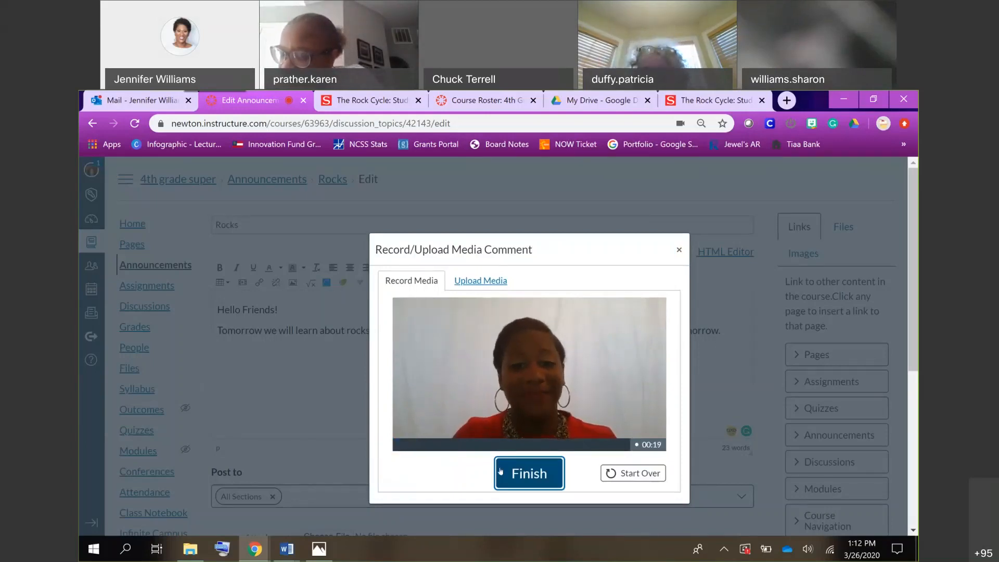
click(500, 472)
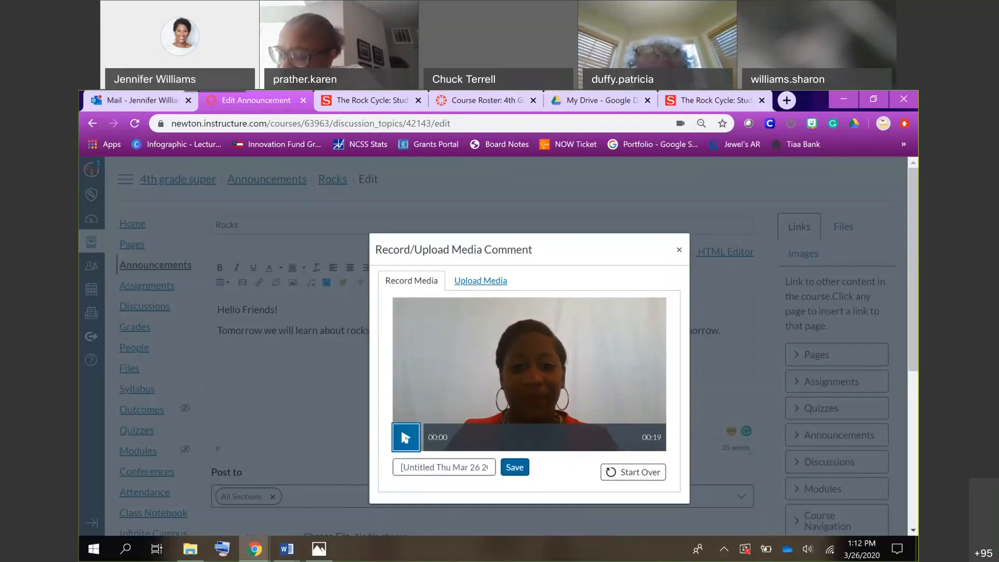
Preview the first few seconds of the webcam recording and save it into the announcement body.
click(406, 438)
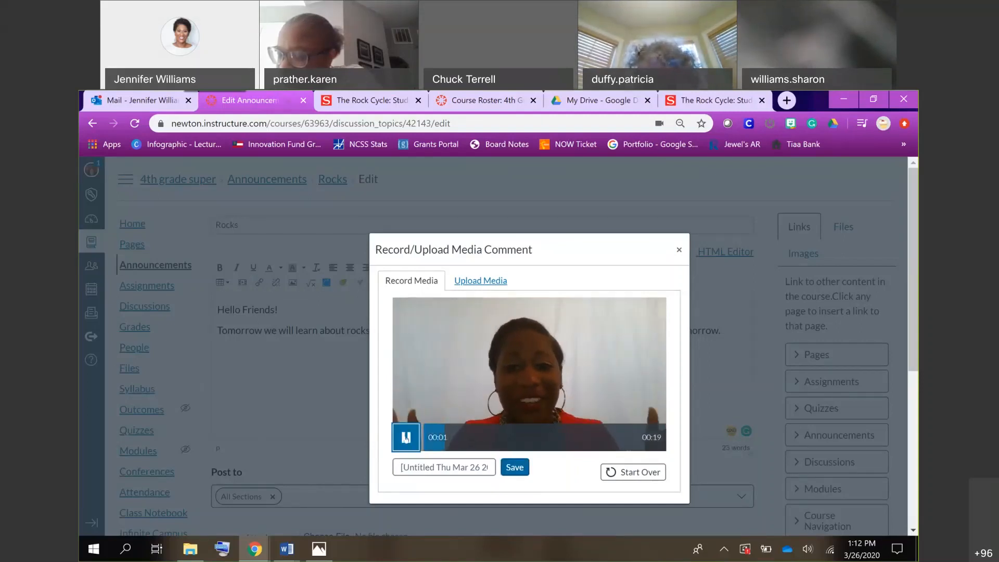
click(406, 438)
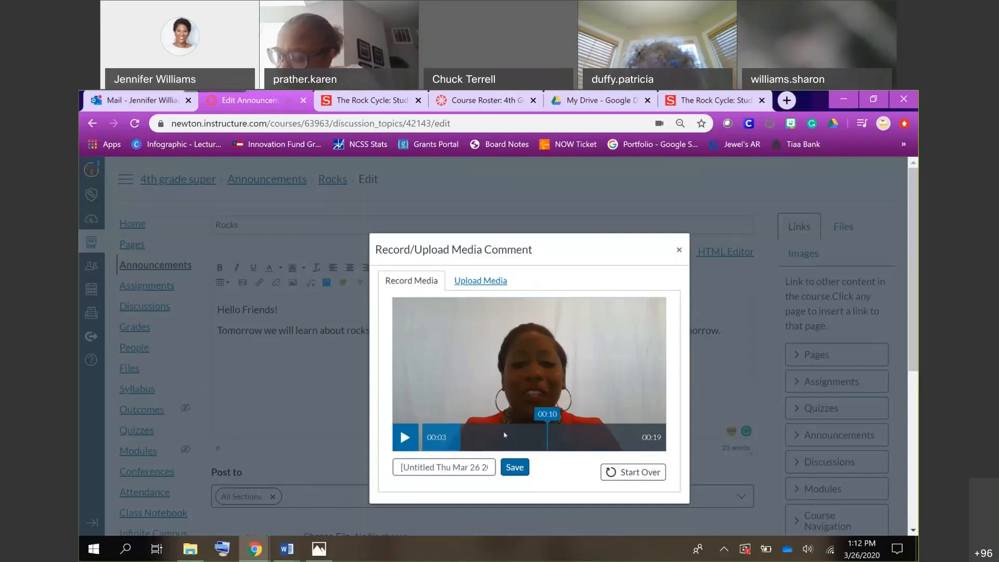
click(515, 467)
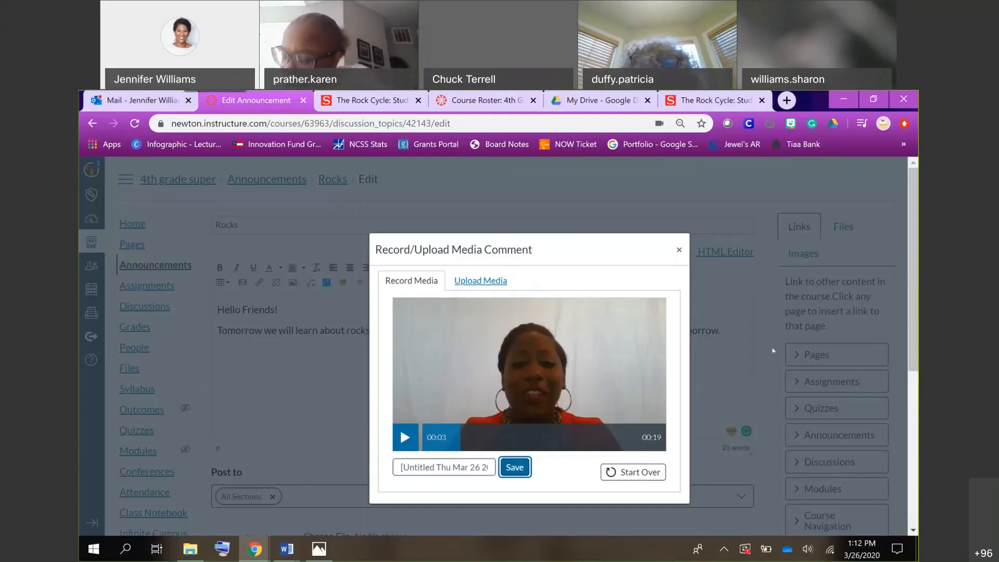
scroll(764, 362, down, 2)
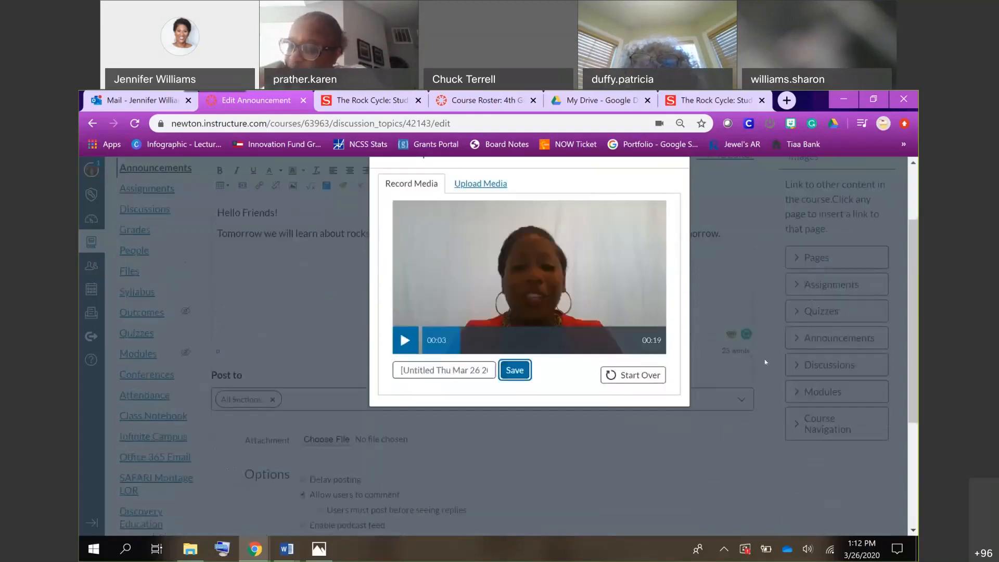
scroll(599, 299, up, 2)
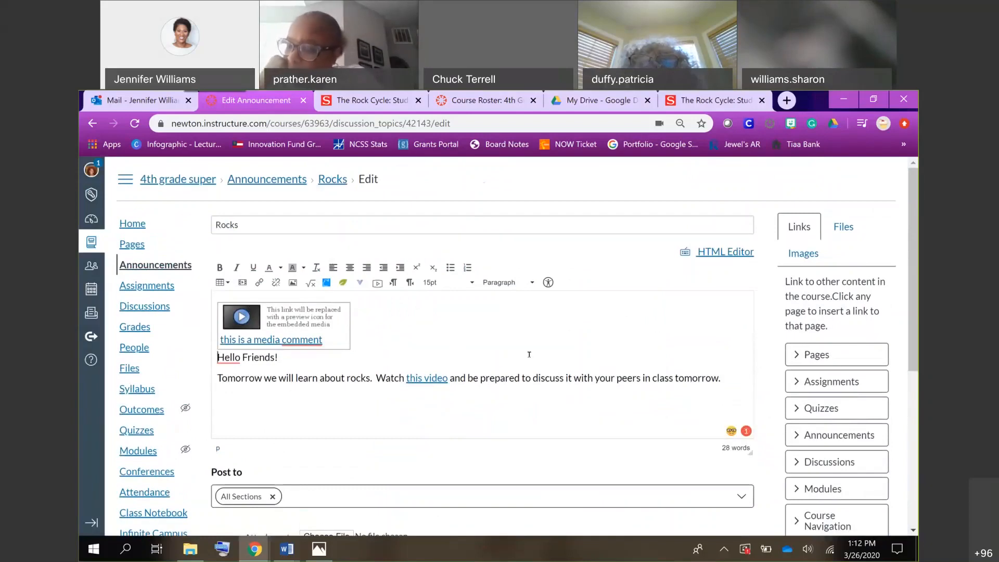
Move the "Hello Friends!" line above the embedded media comment and save the announcement.
drag(278, 357, 209, 355)
key(ctrl+c)
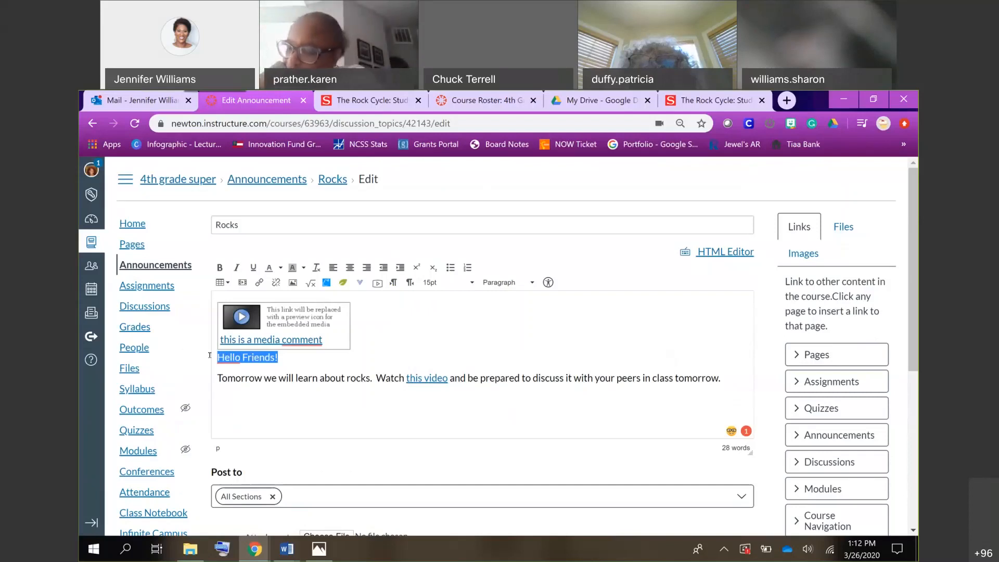
key(BackSpace)
click(211, 332)
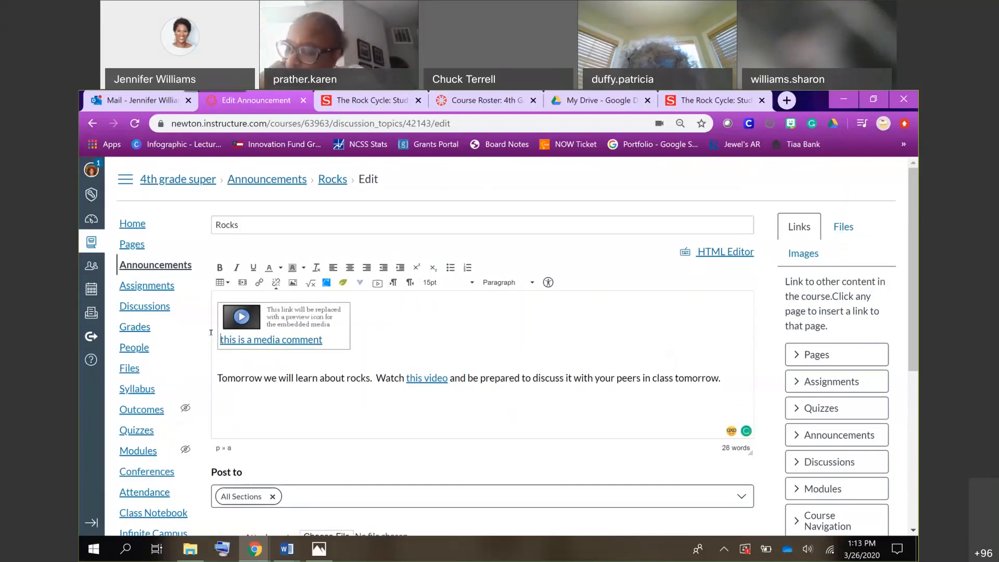
key(Return)
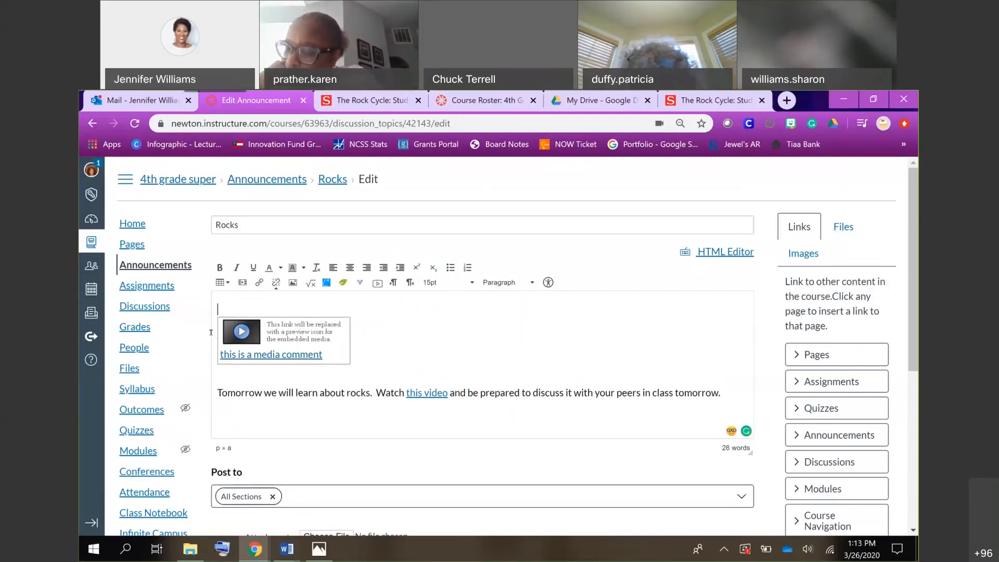
key(ctrl+v)
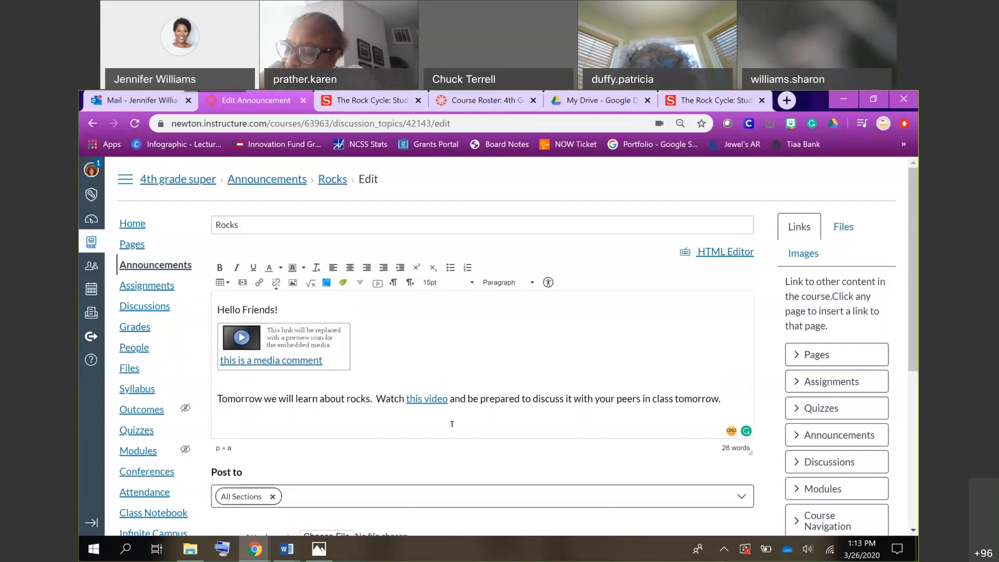
scroll(451, 423, down, 5)
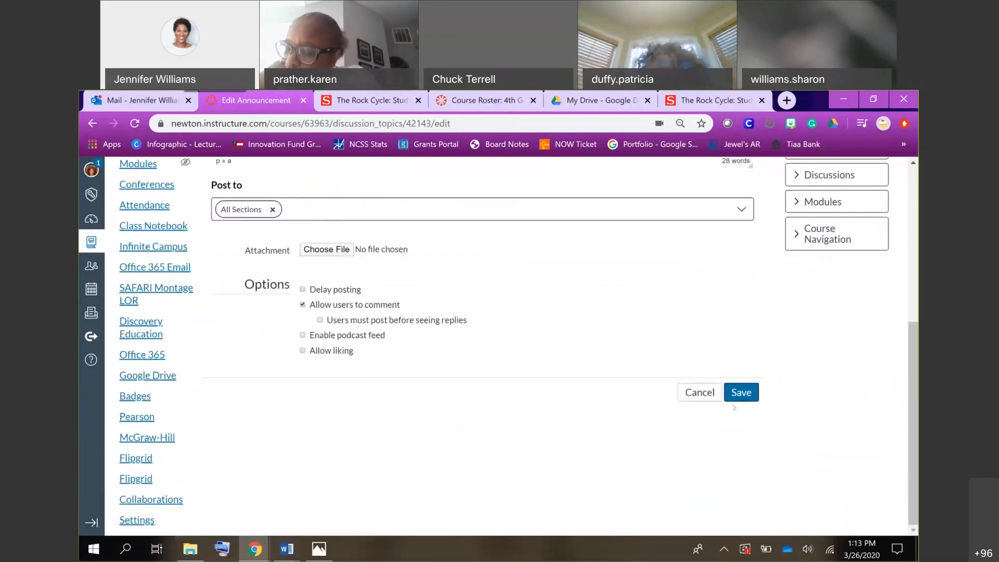
click(741, 391)
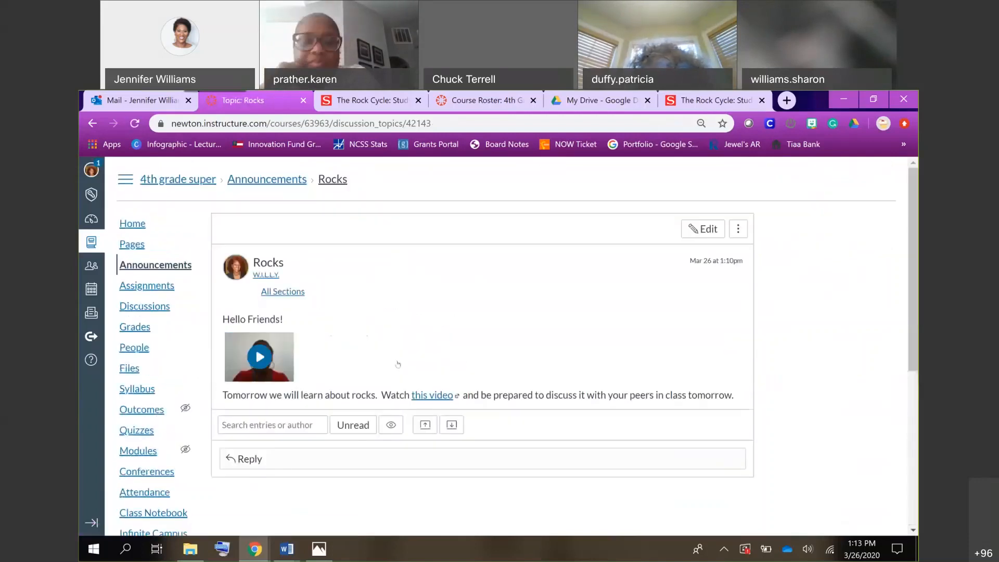
Try to play the embedded webcam comment in the posted Rocks announcement, and open the announcement for editing.
click(260, 356)
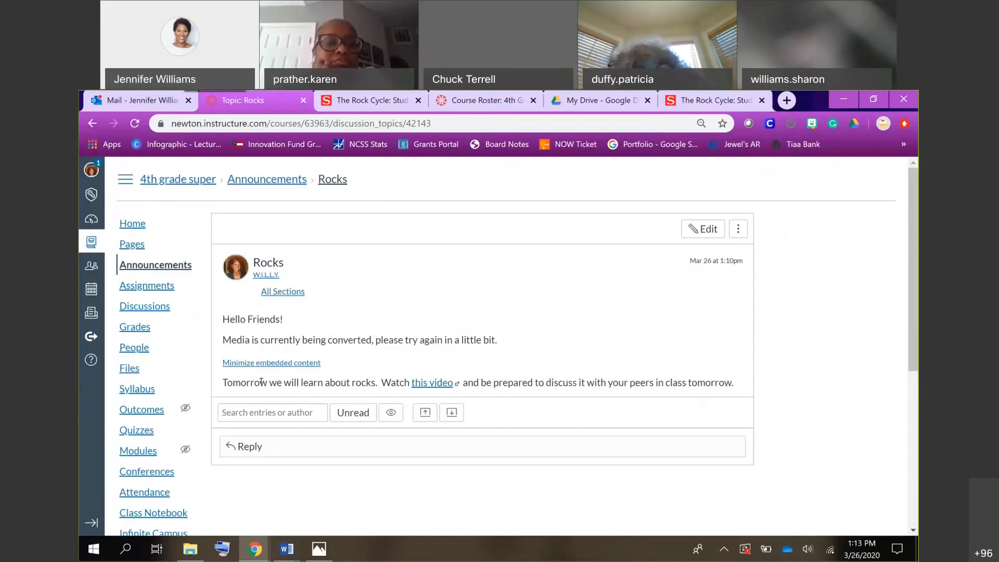
click(700, 231)
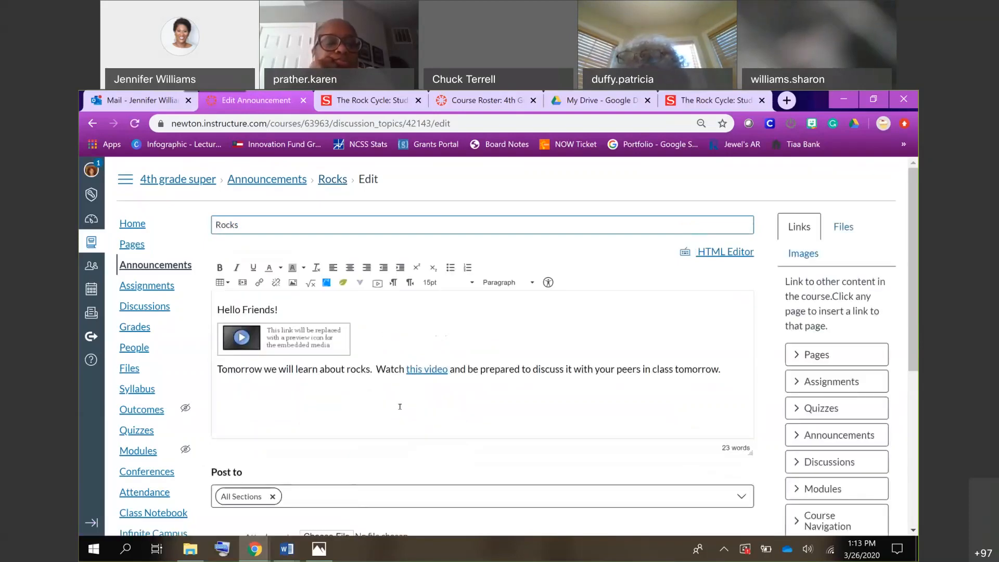
scroll(400, 406, down, 4)
scroll(399, 406, up, 3)
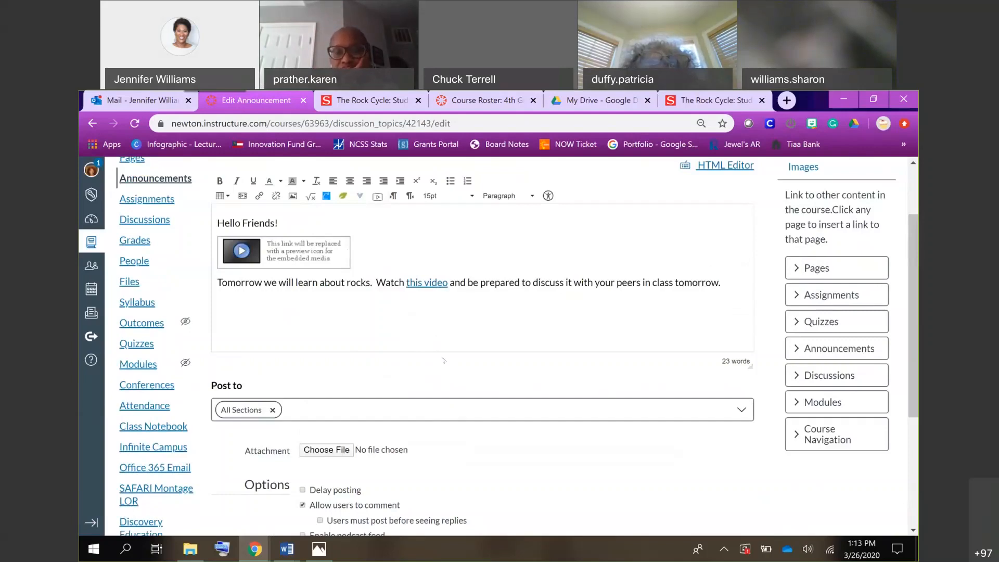
Delay the announcement's posting until Mar 28, 2020 and disallow user comments.
scroll(444, 360, down, 3)
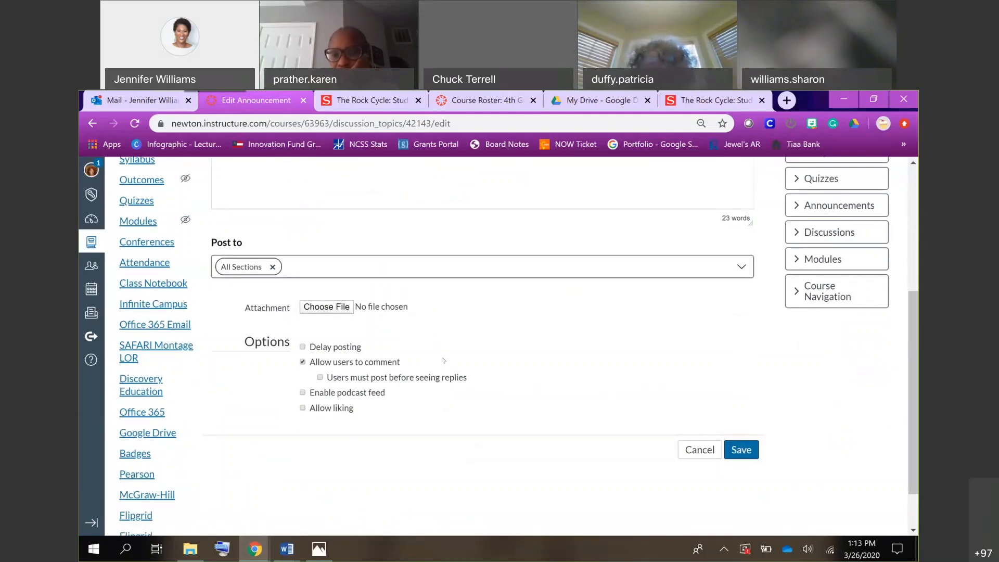
click(302, 347)
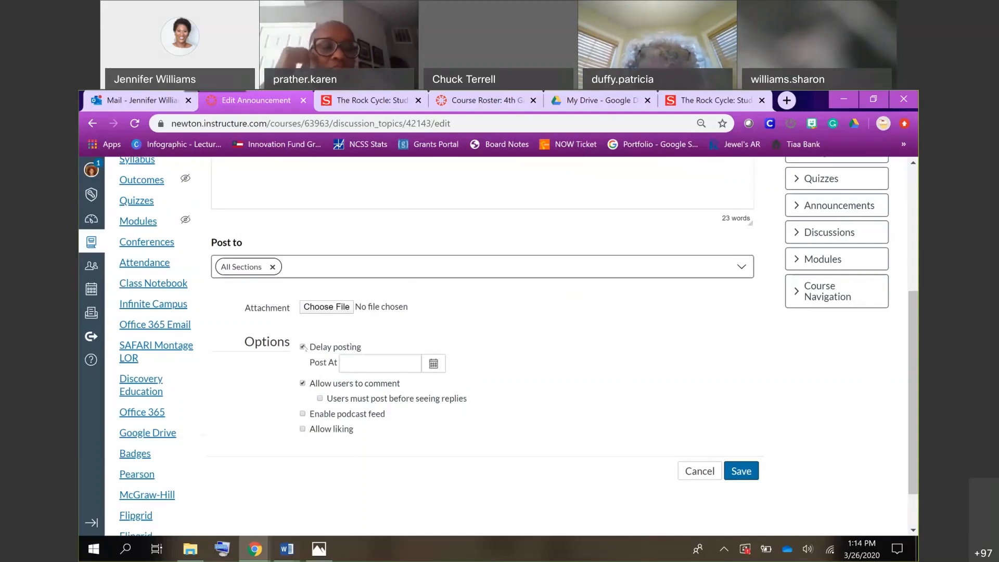
click(432, 364)
click(474, 467)
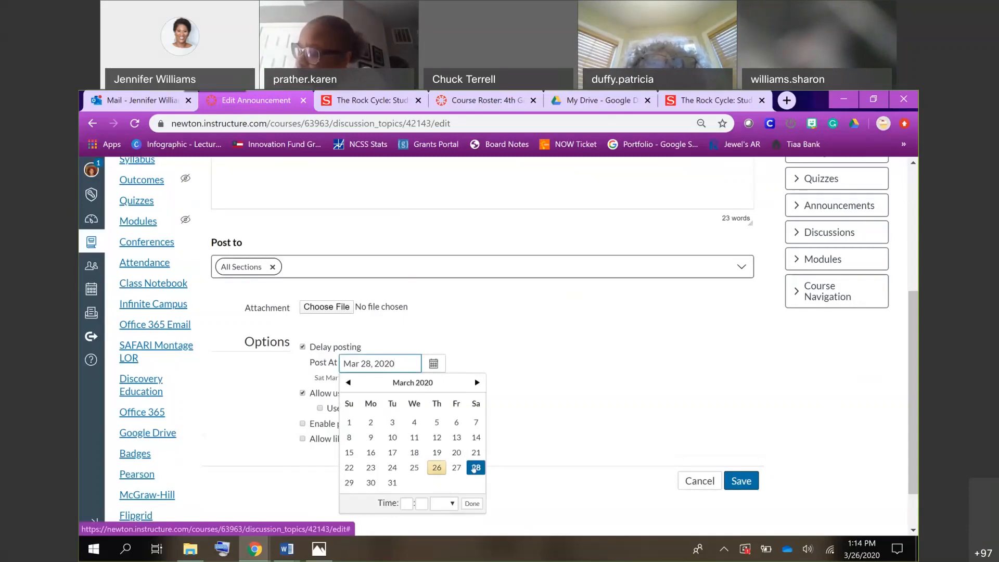
click(467, 504)
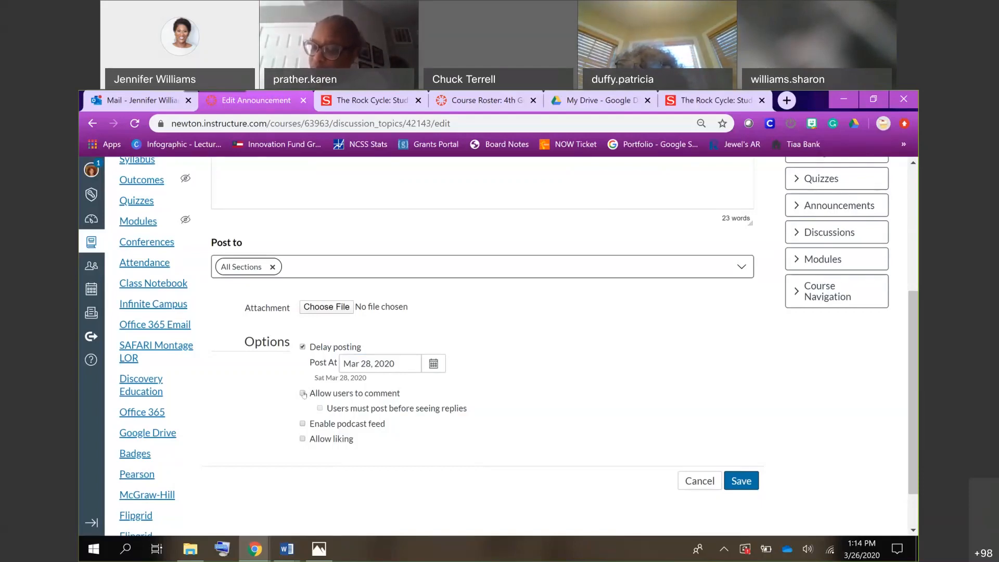
Review the announcement's body and posting options, and save the announcement.
scroll(304, 395, up, 1)
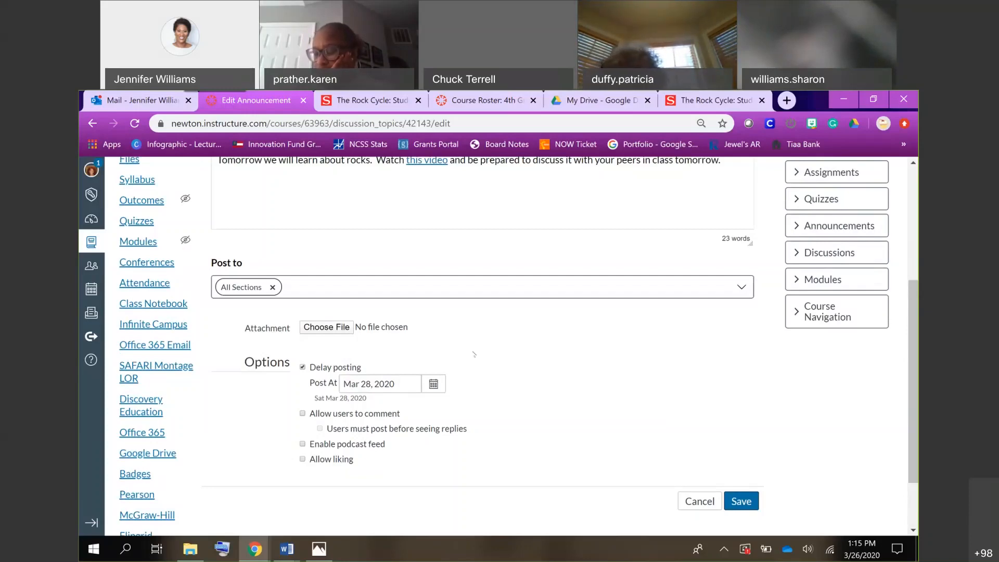
scroll(474, 354, up, 4)
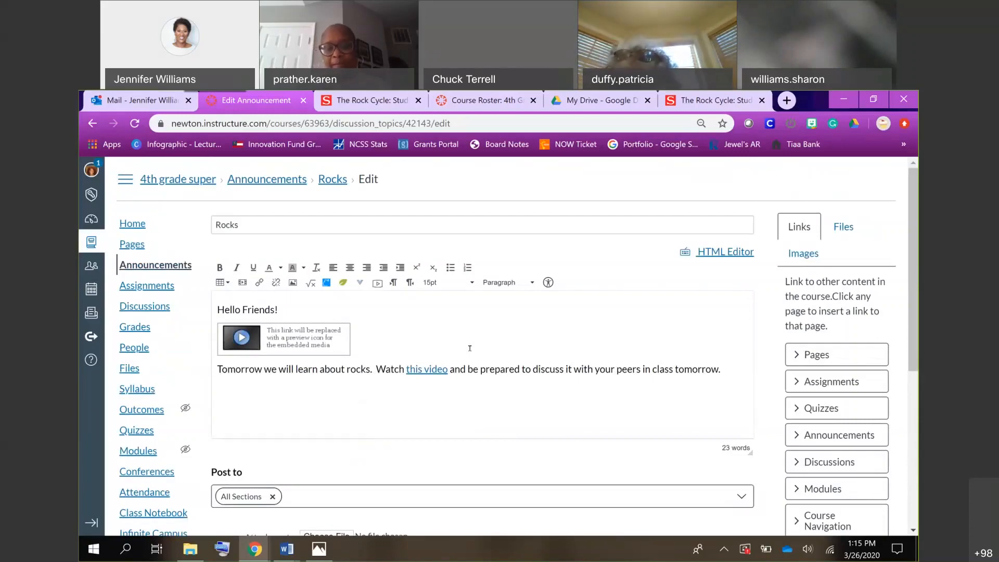
scroll(598, 368, down, 5)
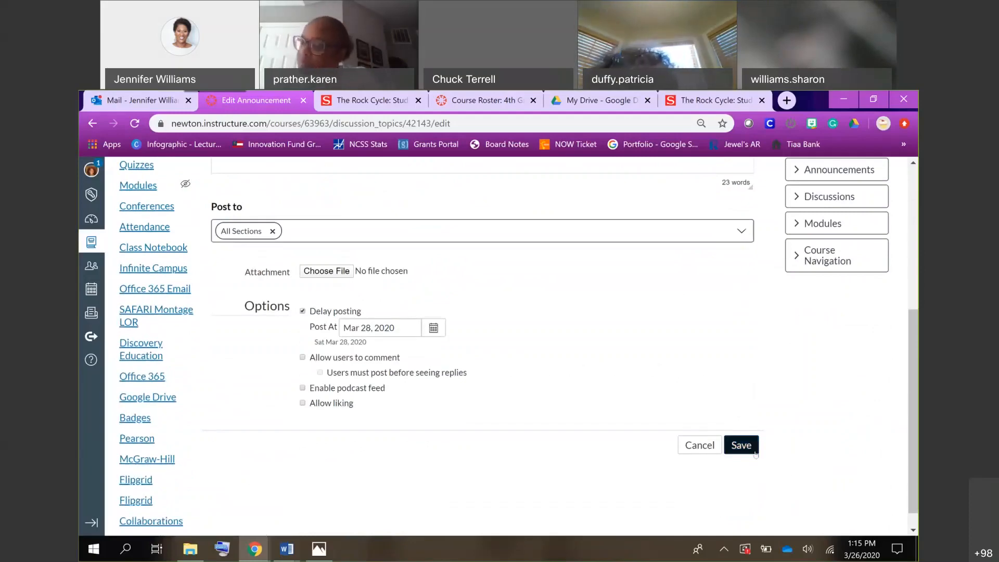
click(742, 447)
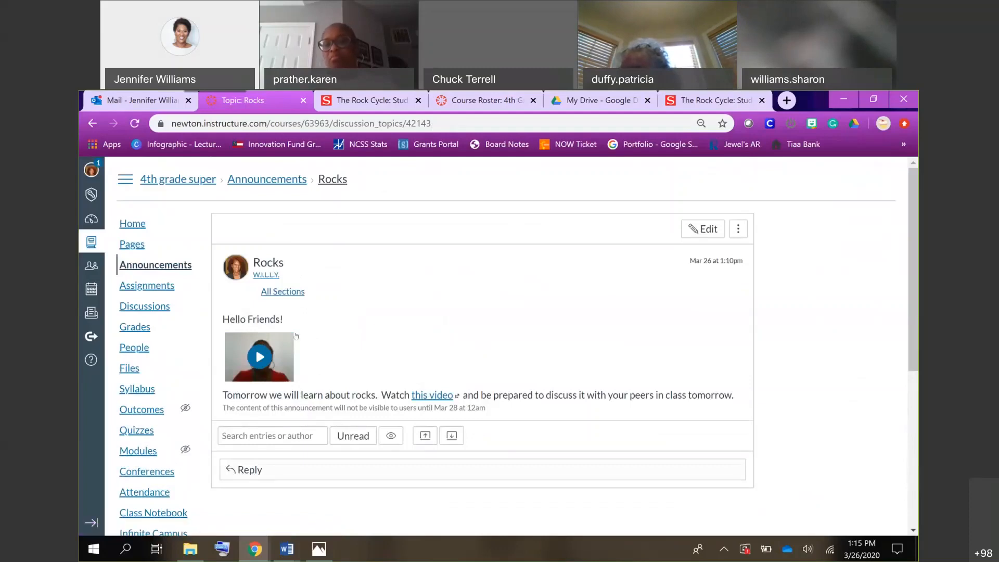
Look over the further actions for the Rocks announcement, such as Share to Commons, and return to the course's announcements list.
click(740, 233)
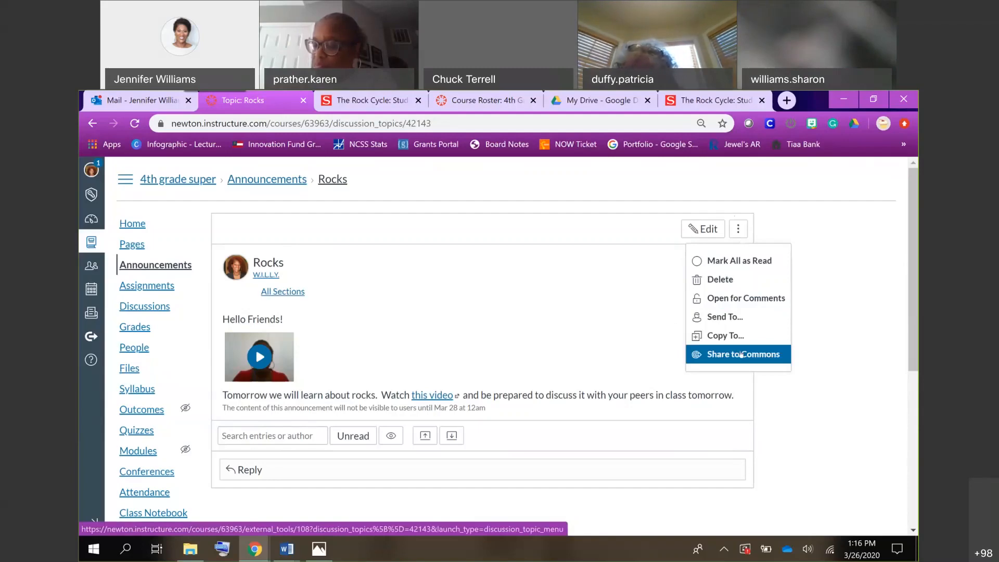
click(596, 318)
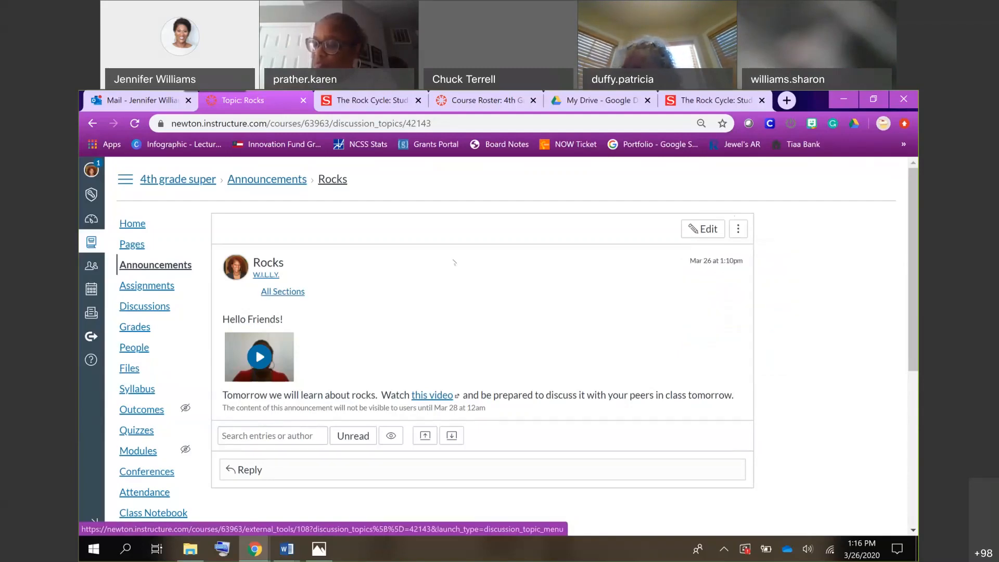
click(152, 265)
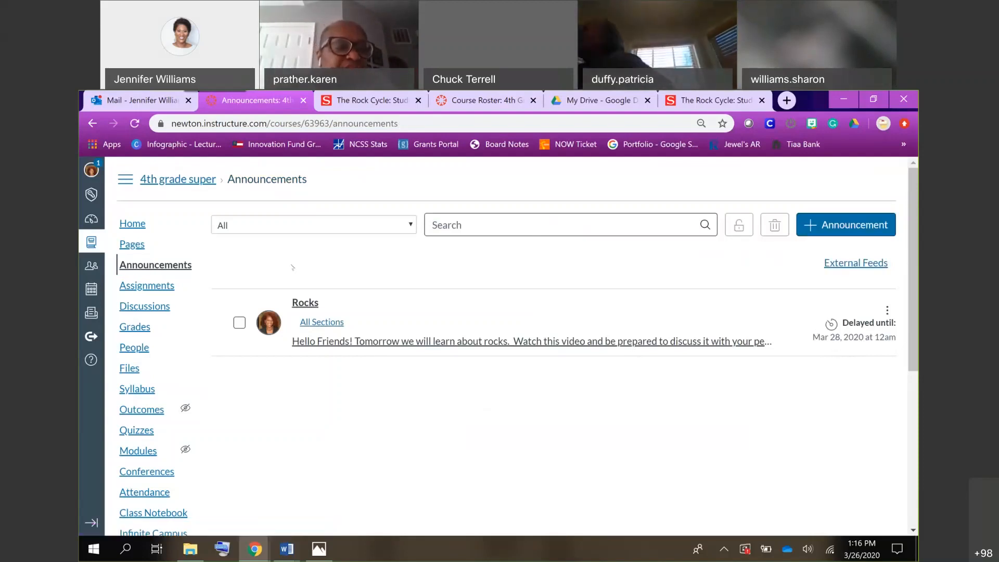
Open the course's assignments page and look through the list of published and unpublished assignments.
click(161, 287)
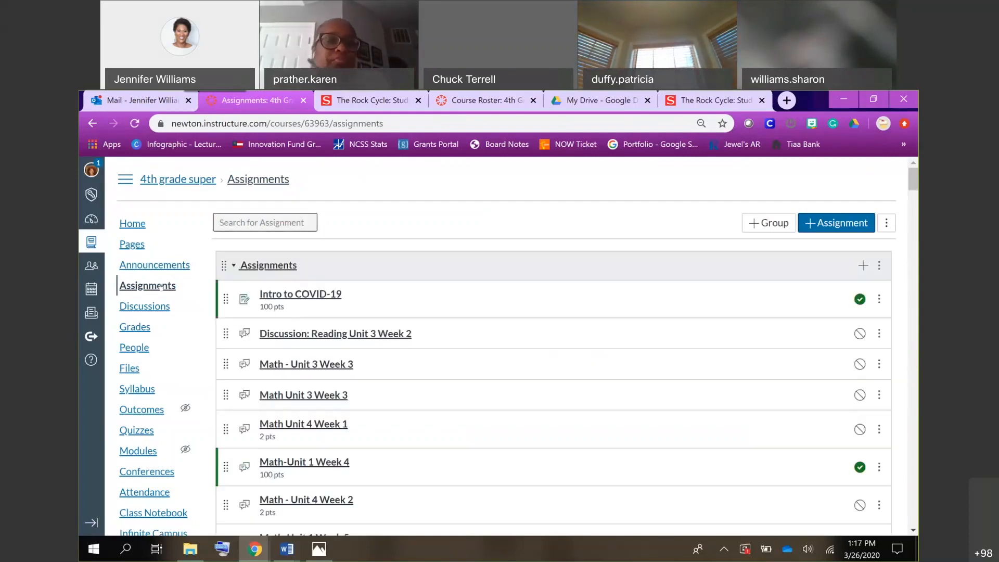
scroll(161, 286, down, 15)
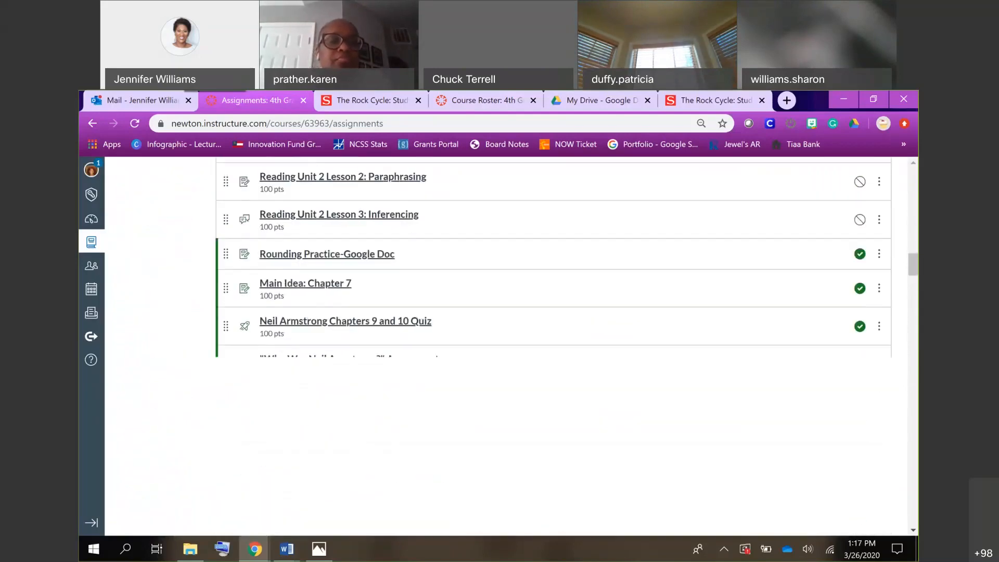
scroll(498, 346, down, 1)
scroll(553, 346, down, 8)
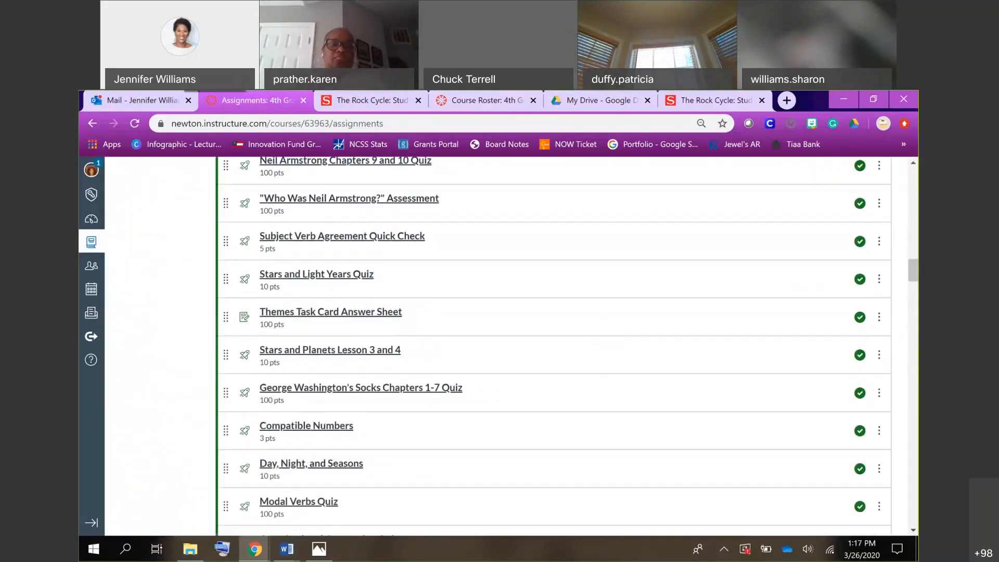
scroll(498, 346, down, 10)
scroll(498, 346, up, 20)
scroll(553, 345, up, 10)
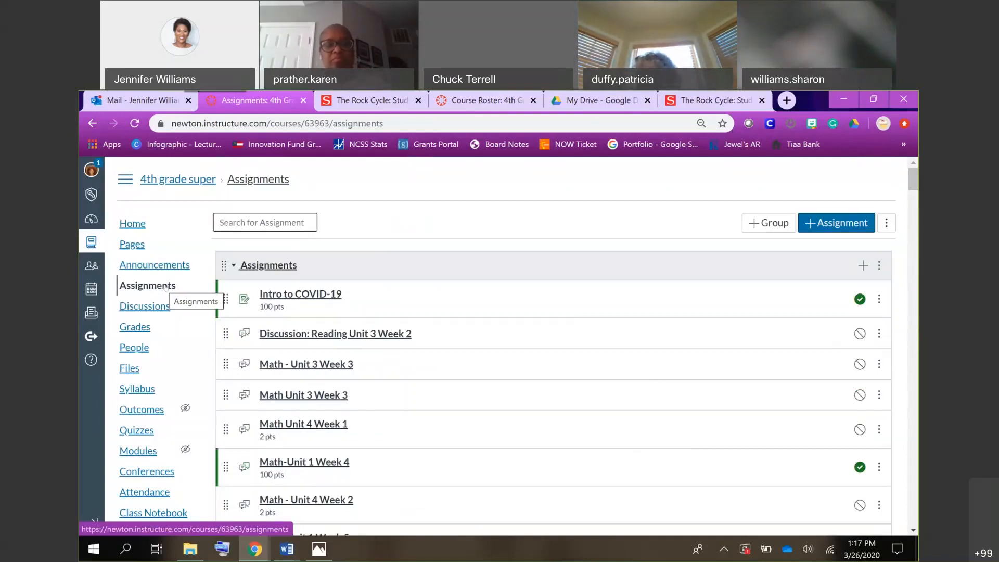
scroll(357, 342, down, 6)
scroll(358, 342, up, 3)
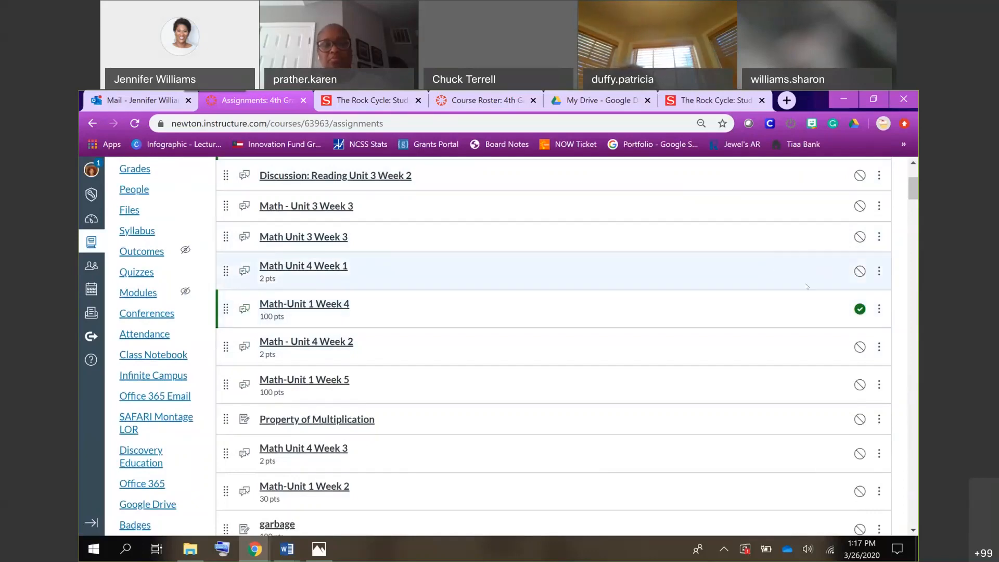
Publish the Math Unit 4 Week 3 assignment and unpublish it again.
click(859, 309)
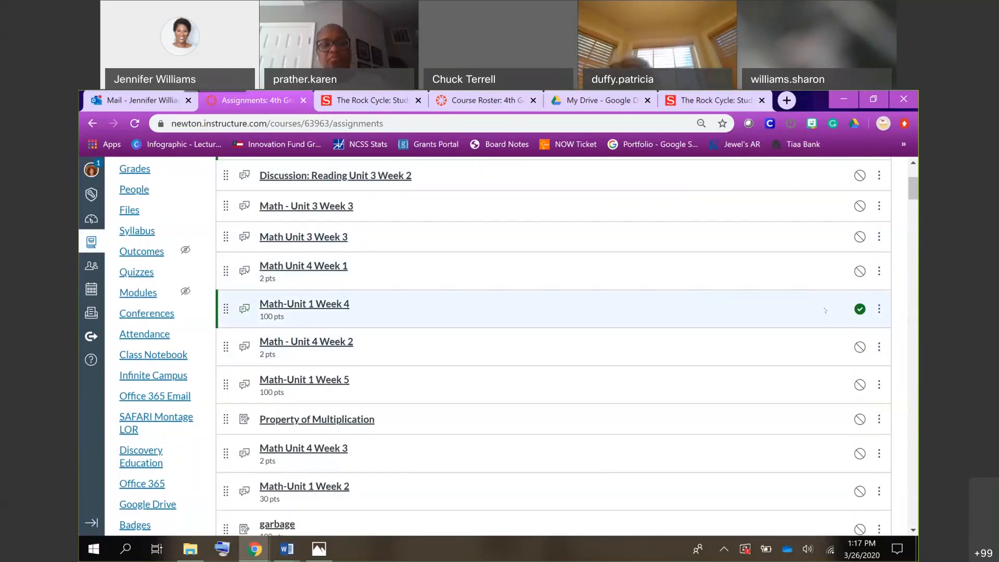
scroll(790, 354, down, 5)
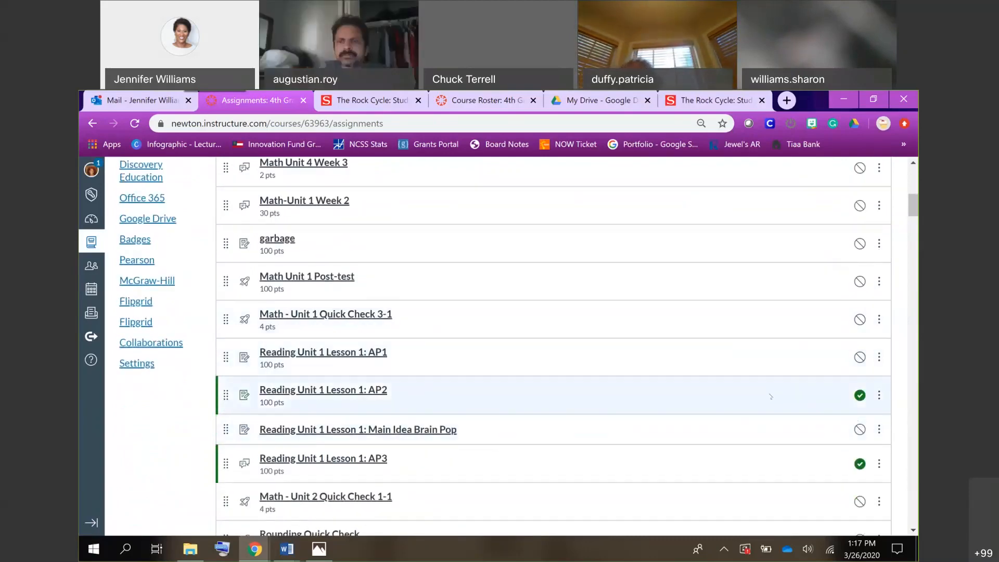
scroll(802, 383, up, 4)
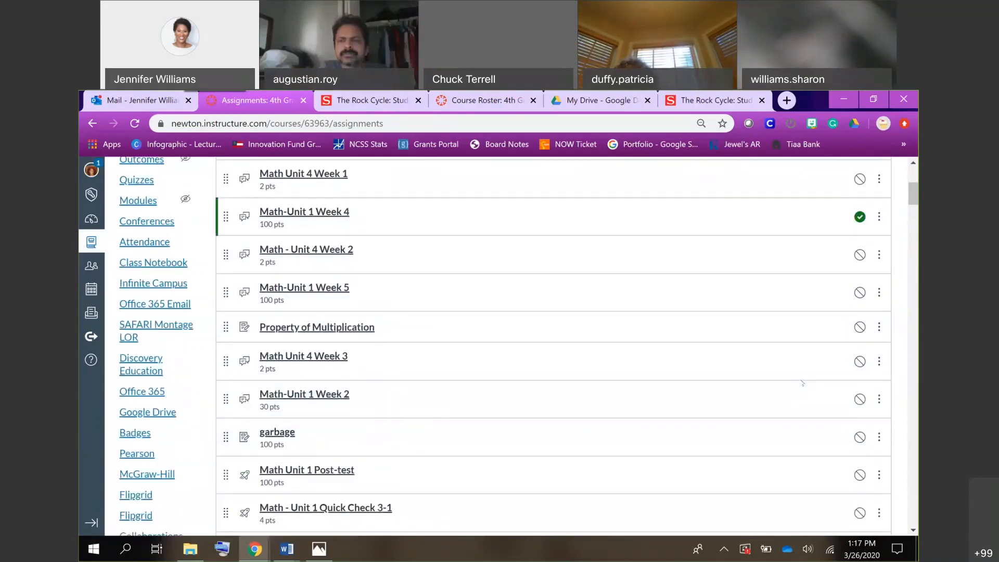
click(859, 357)
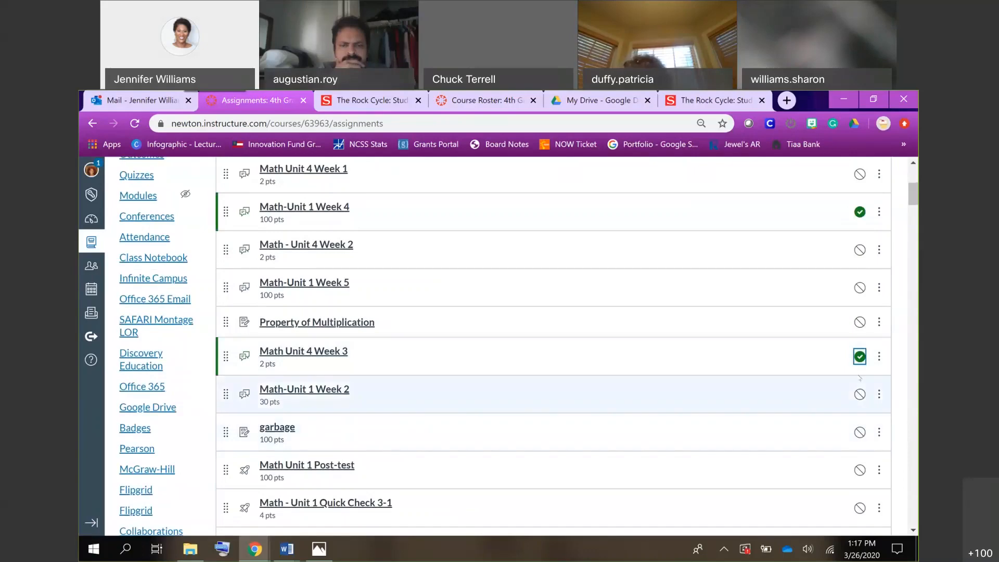
click(864, 355)
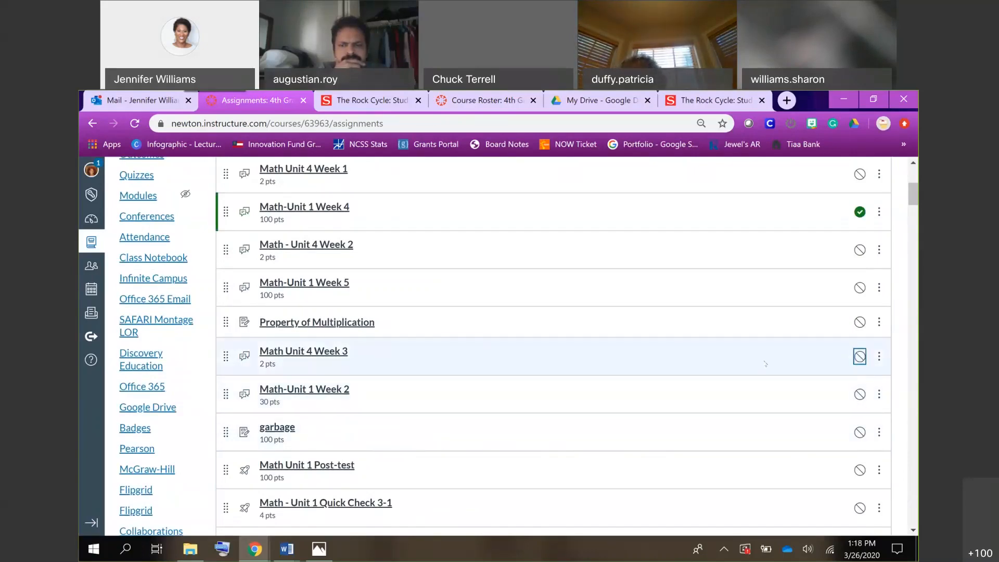
Open the Intro to COVID-19 assignment, play the first few seconds of its embedded video, and look over the assignment details.
scroll(765, 363, up, 5)
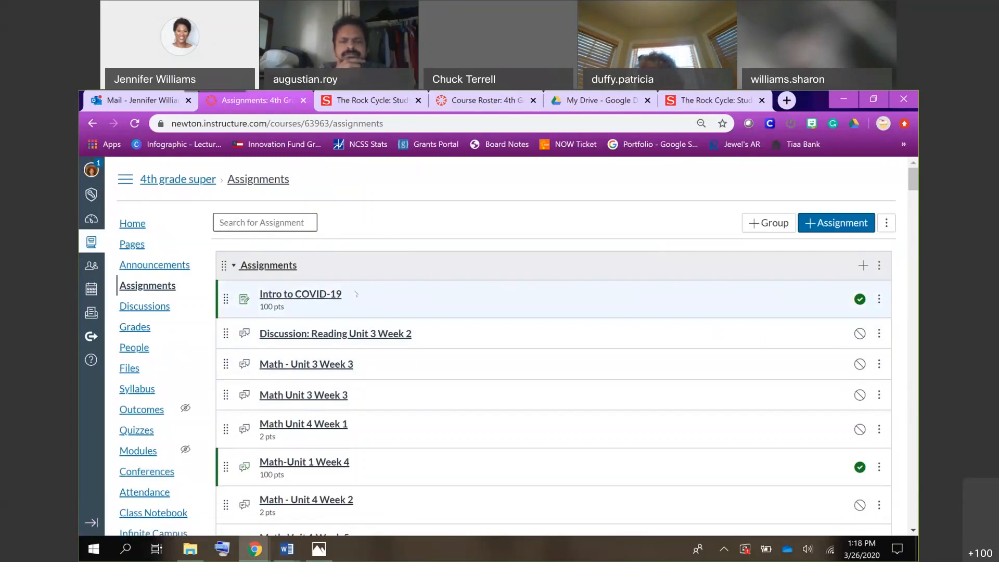
click(300, 294)
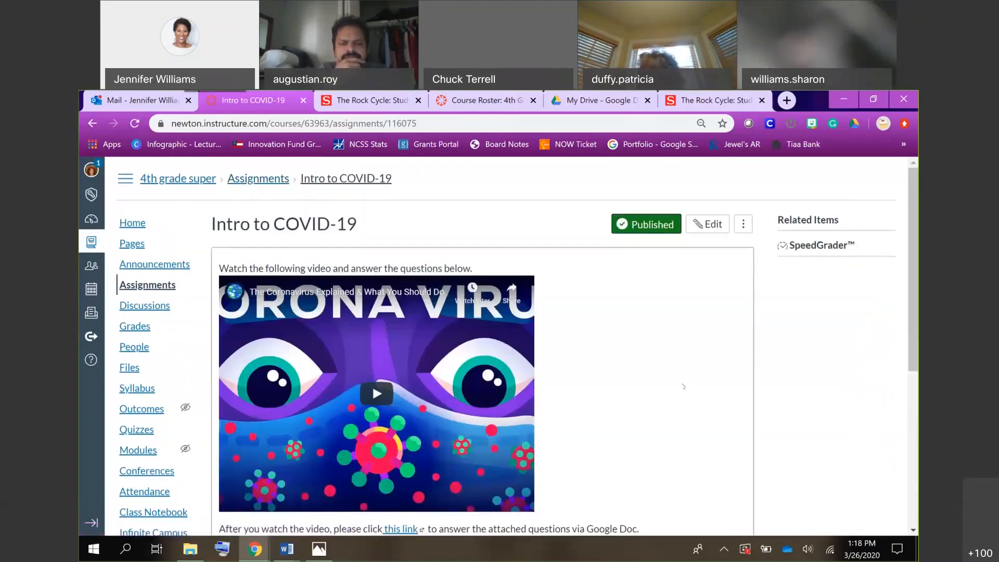
scroll(683, 386, down, 4)
scroll(374, 332, up, 3)
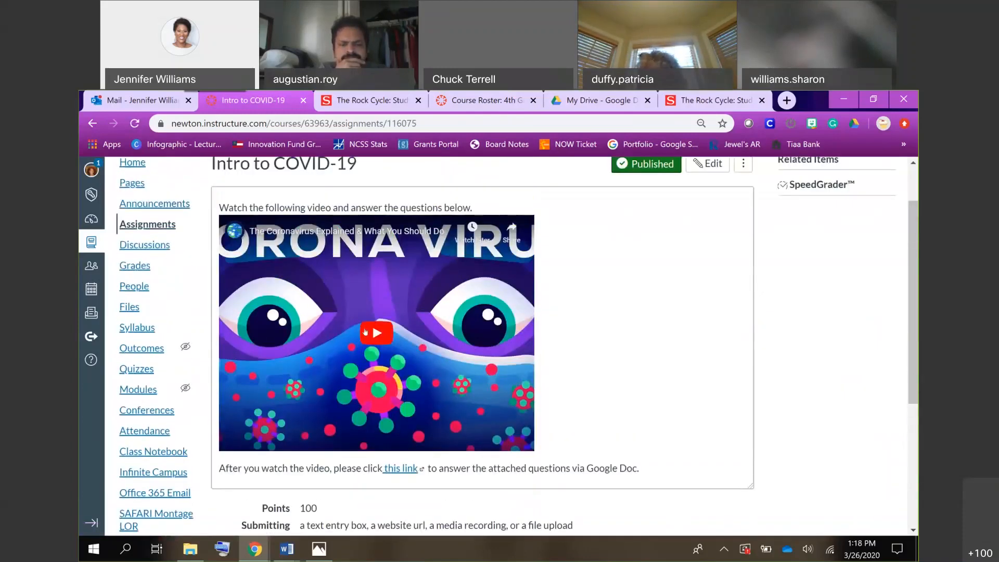
click(375, 332)
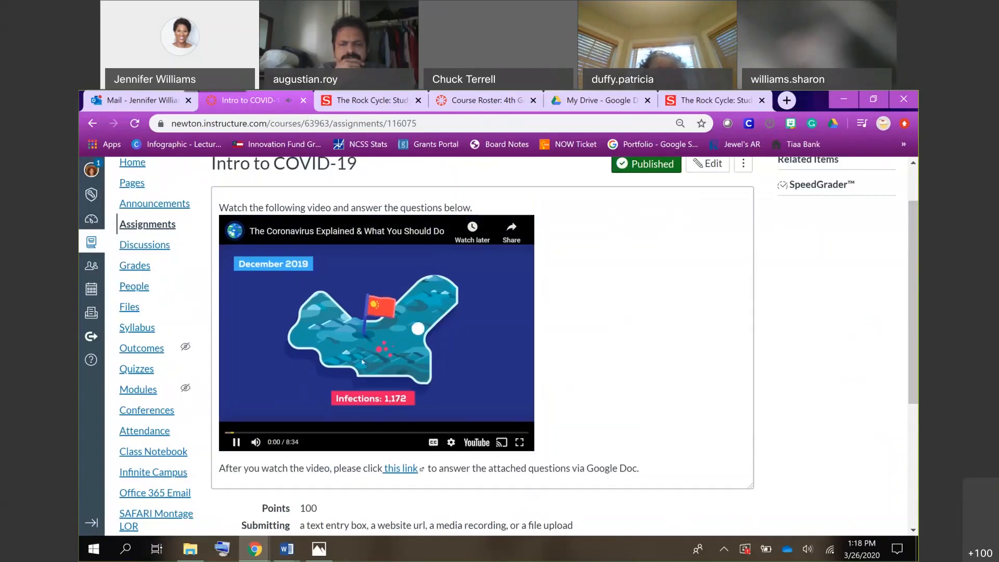
click(236, 441)
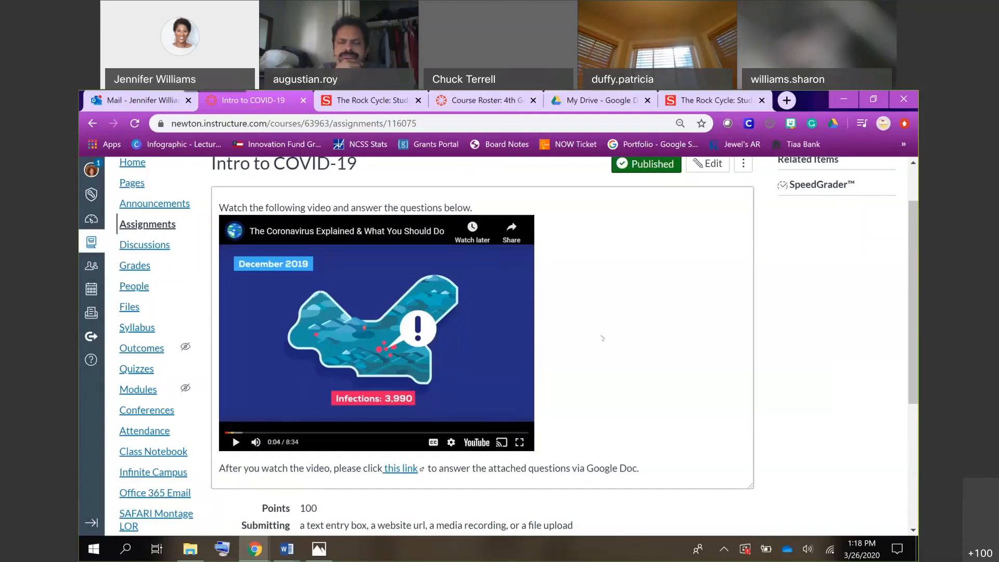
scroll(602, 338, down, 4)
scroll(601, 333, up, 5)
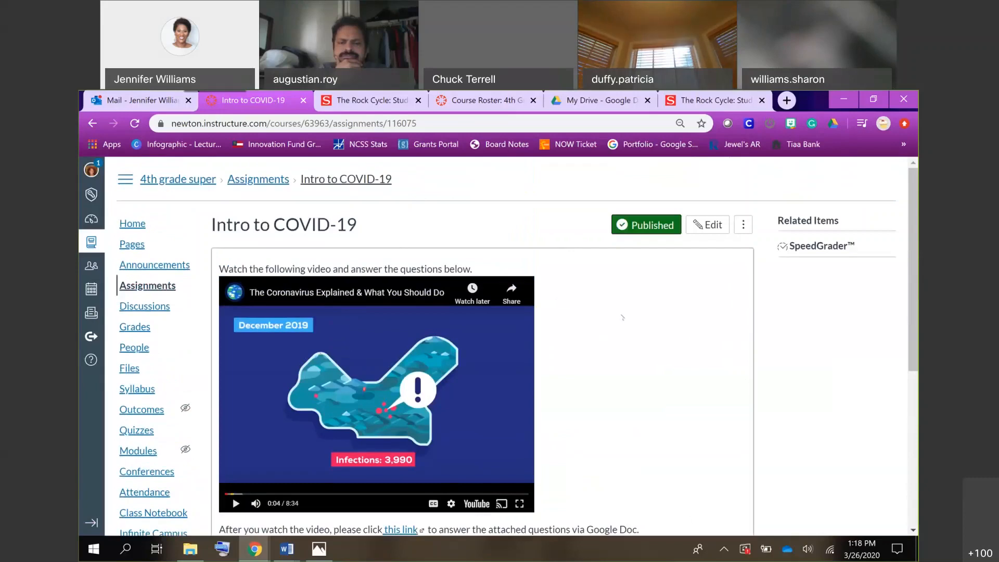
Open the Intro to COVID-19 assignment for editing and look over its content and settings.
click(703, 226)
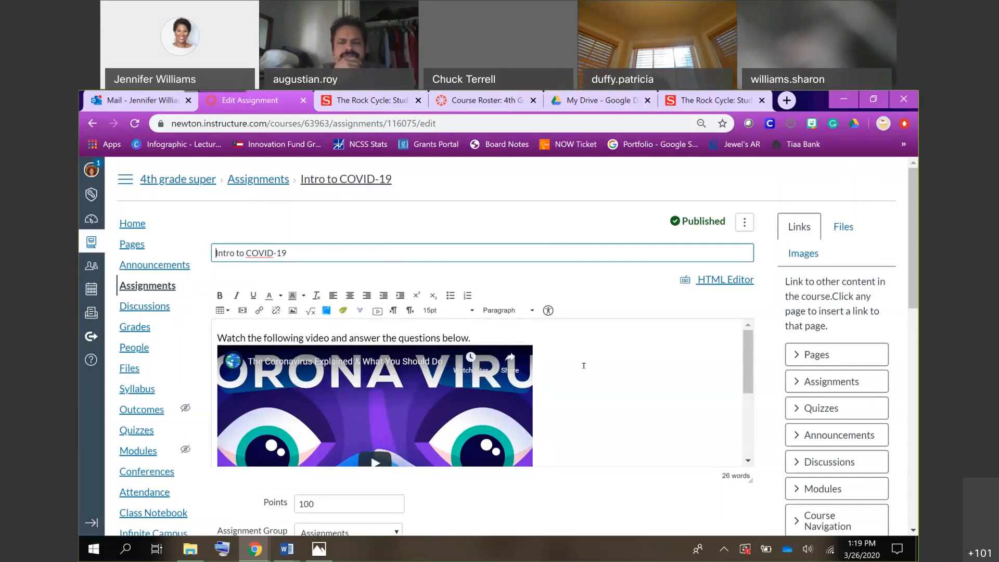
scroll(583, 360, down, 3)
scroll(583, 365, up, 3)
scroll(583, 365, down, 3)
scroll(584, 363, up, 3)
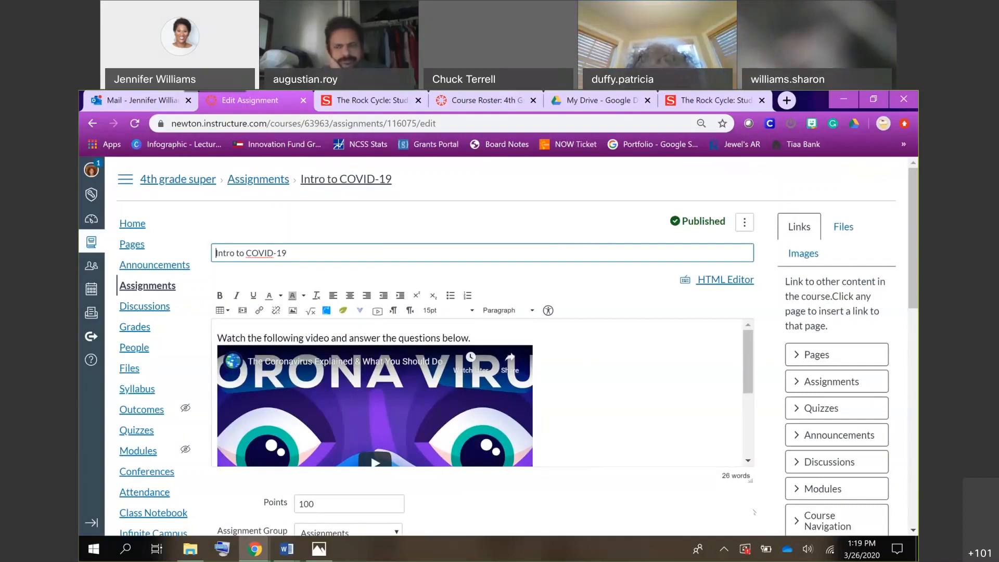
right_click(749, 480)
click(682, 485)
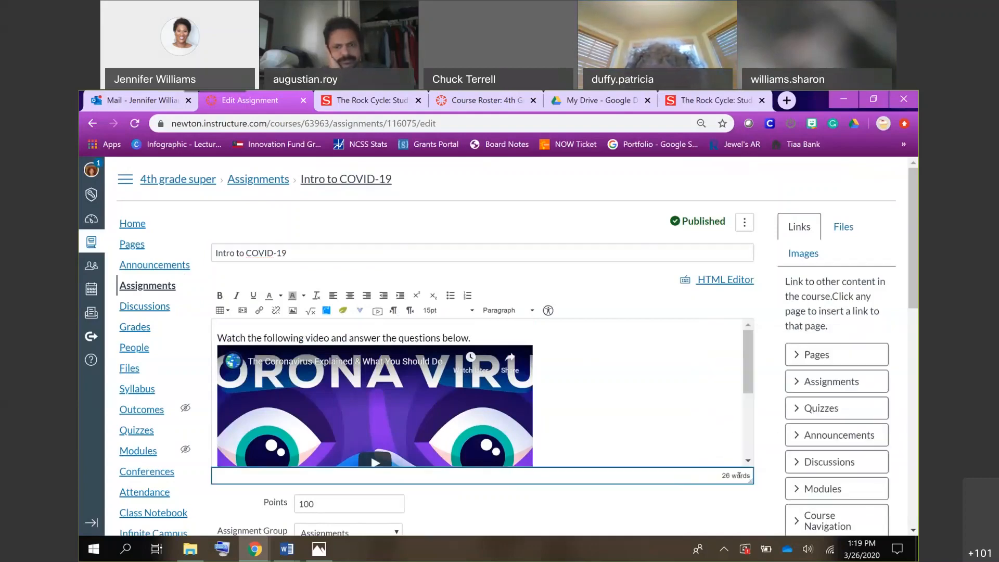
right_click(708, 486)
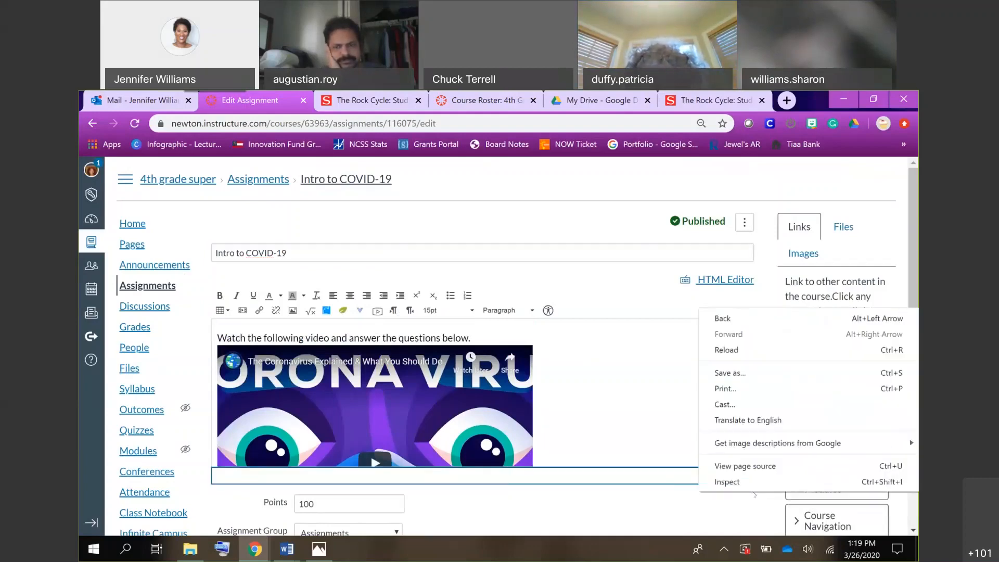
click(664, 450)
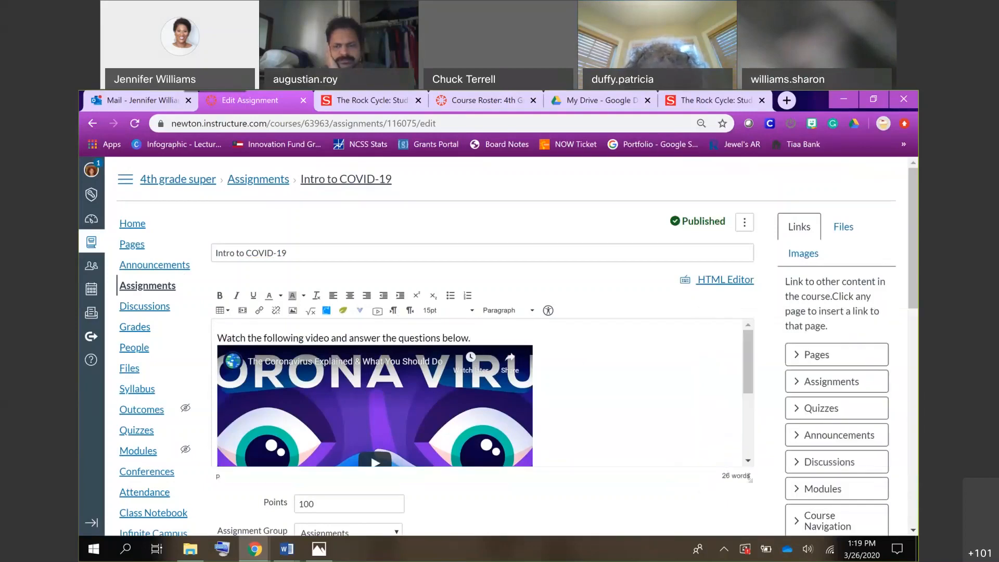
right_click(750, 500)
click(667, 476)
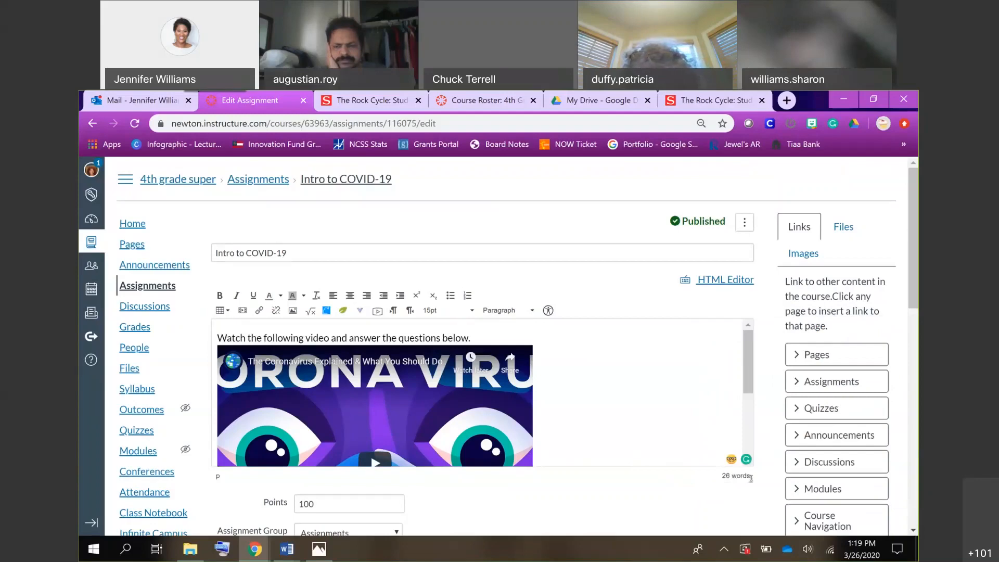
right_click(751, 494)
click(629, 469)
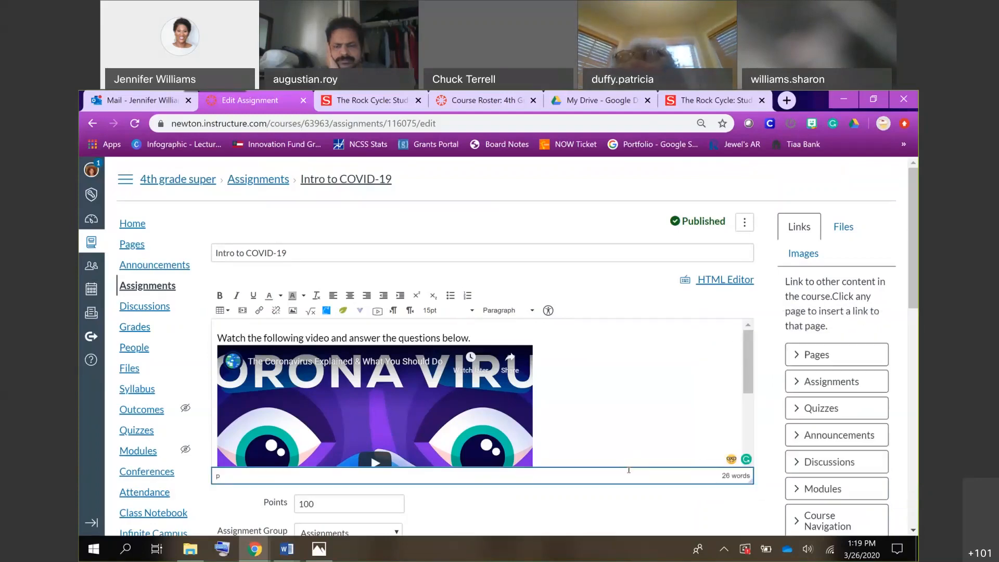
right_click(752, 498)
click(632, 419)
Review the embedded video and the instructions with the Google Doc link in the assignment's description.
scroll(686, 425, down, 2)
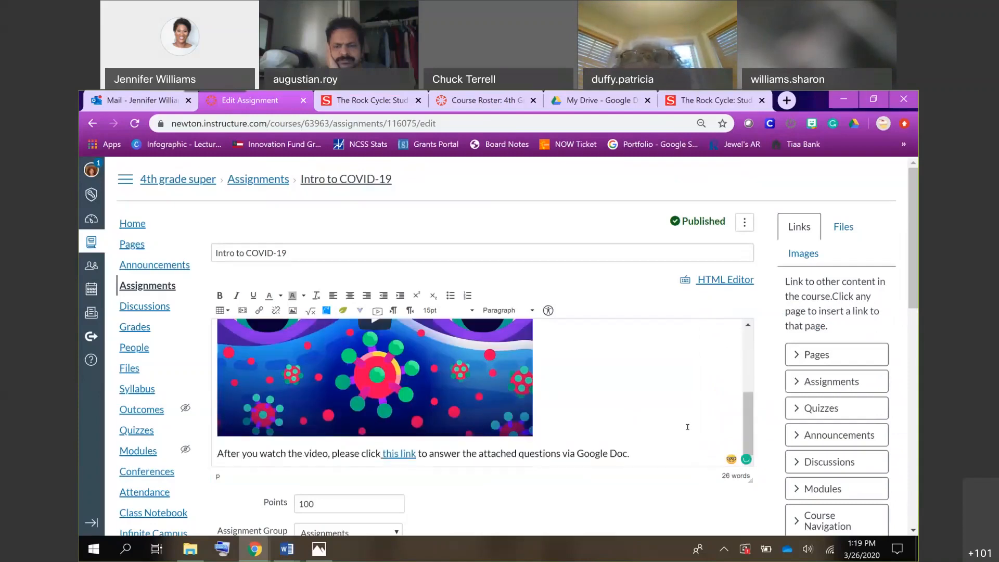
scroll(629, 394, up, 2)
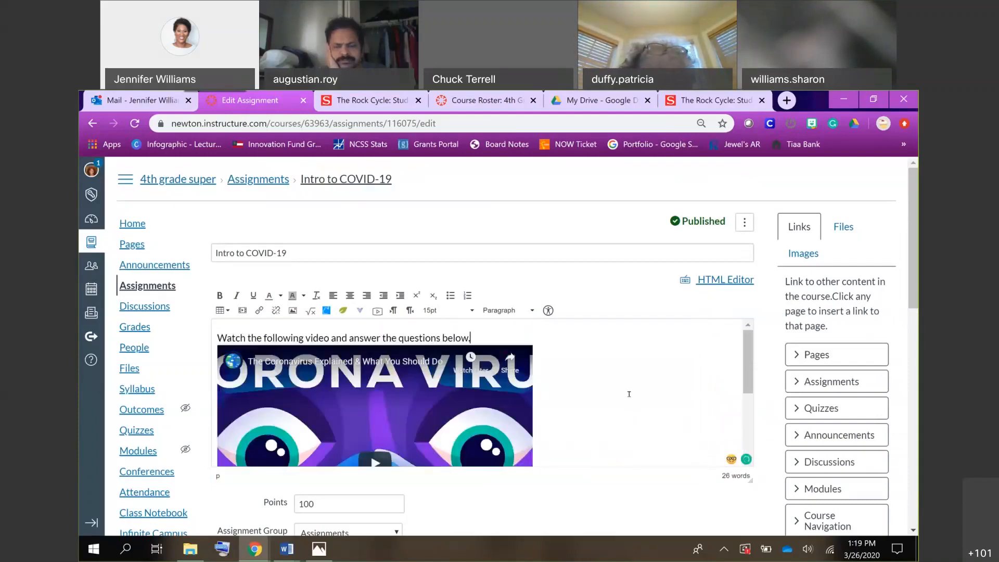
scroll(628, 394, down, 2)
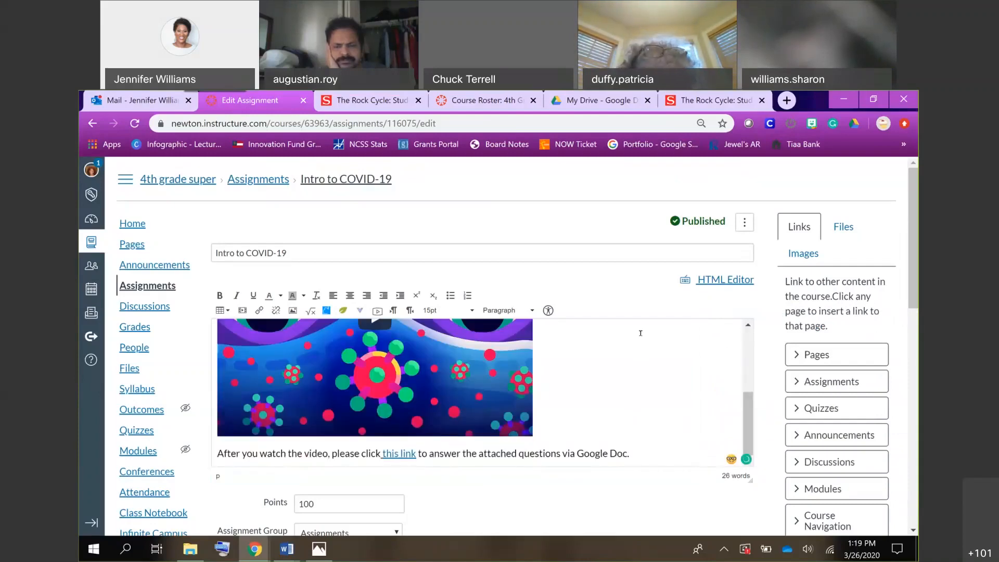
scroll(654, 389, down, 3)
scroll(654, 389, up, 1)
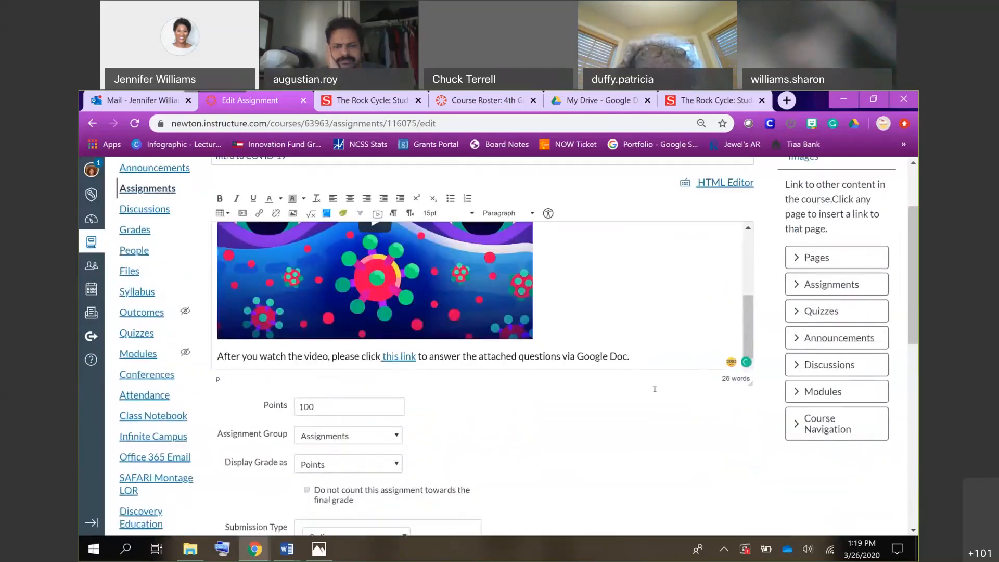
scroll(655, 389, up, 1)
scroll(654, 389, up, 3)
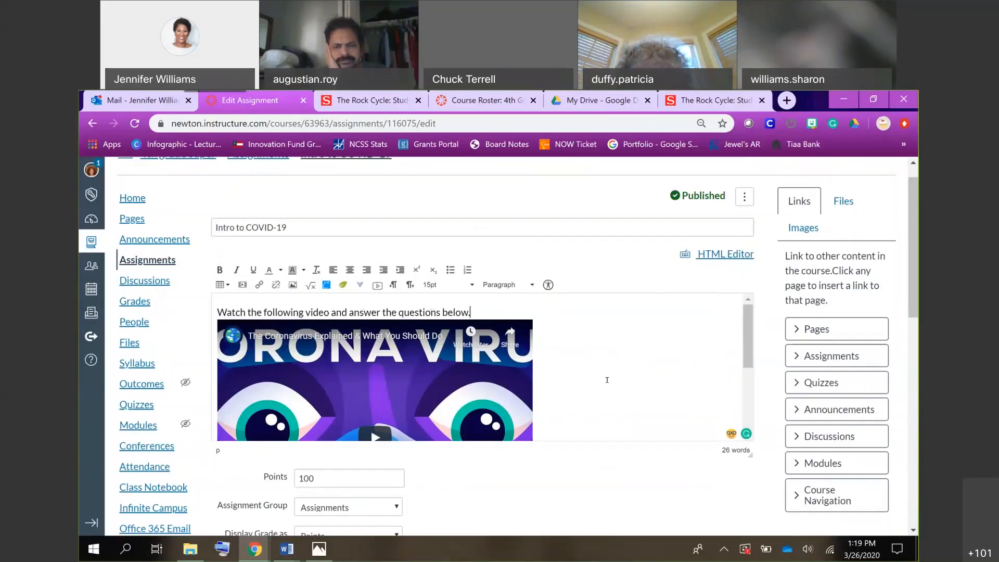
scroll(606, 379, down, 2)
scroll(606, 380, down, 1)
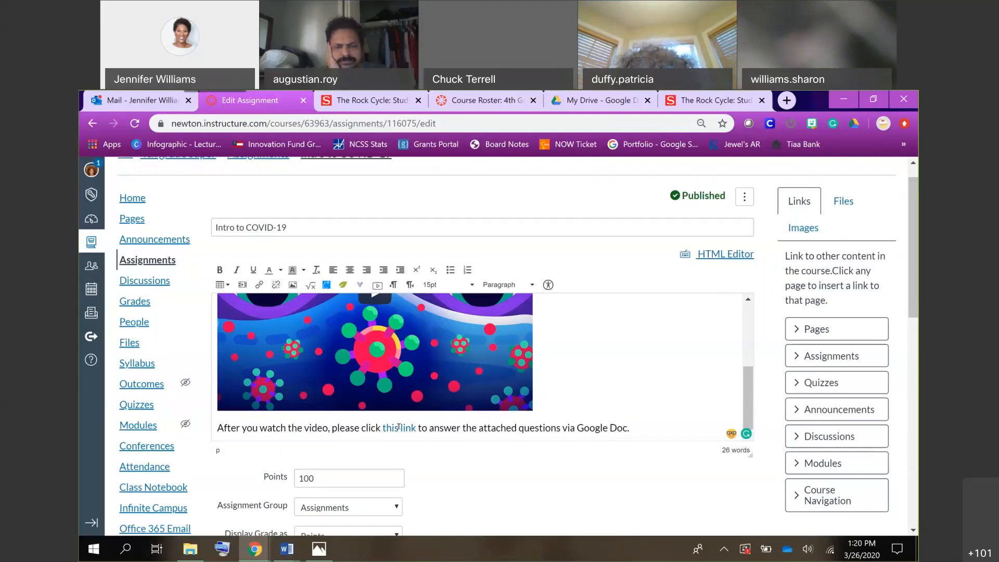
Set the assignment's grade display to Not Graded and its points to 0.
scroll(510, 468, down, 2)
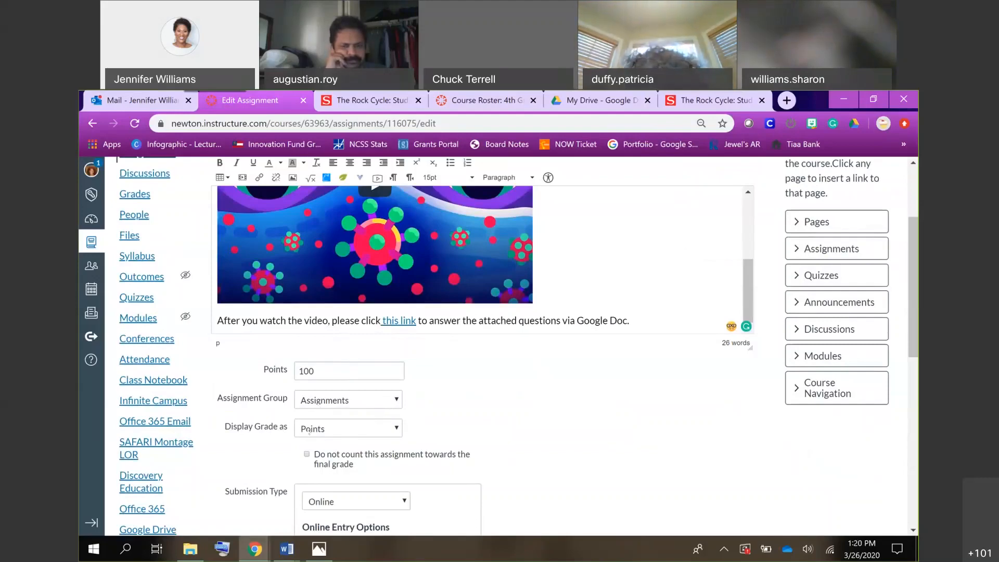
click(353, 428)
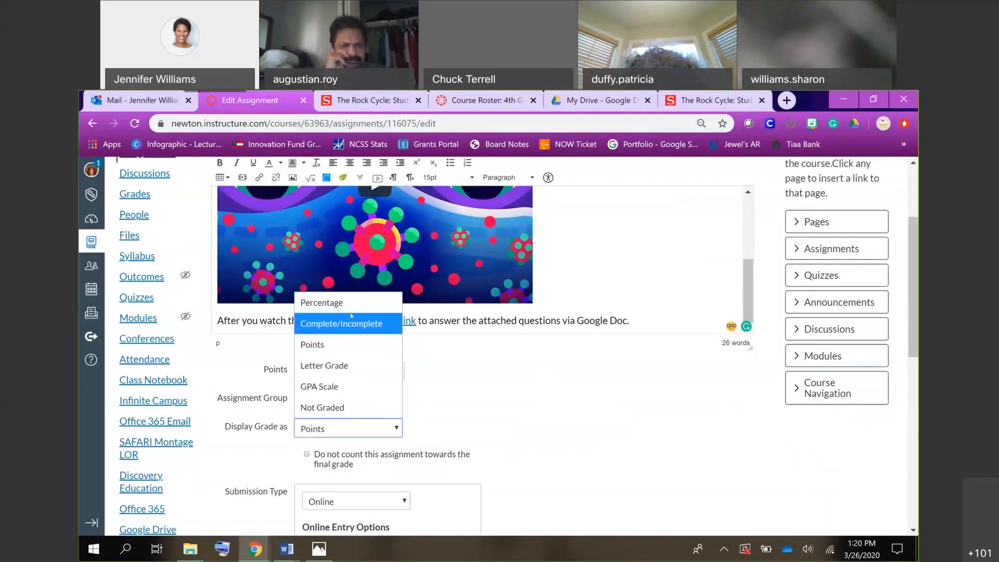
click(345, 345)
click(463, 402)
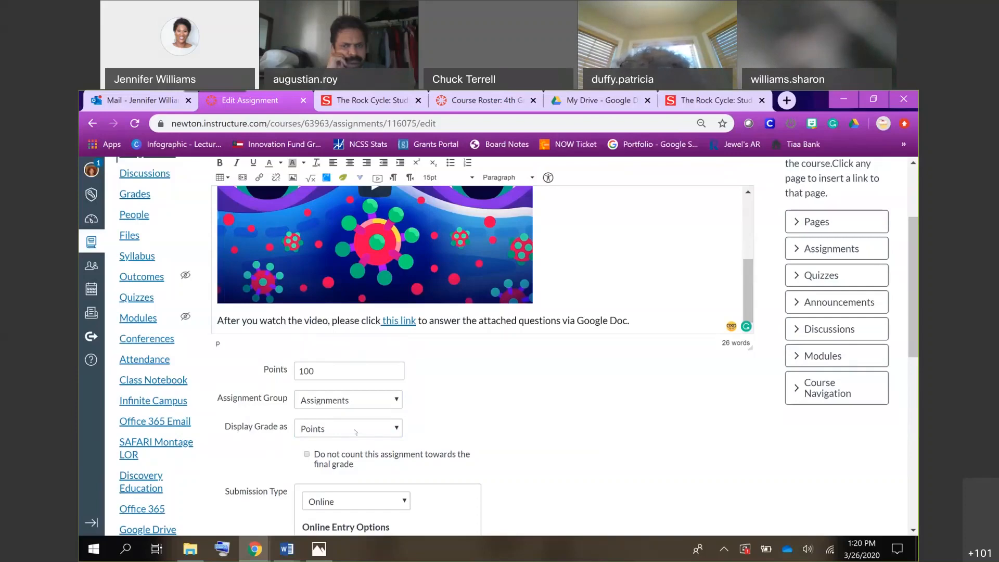
click(355, 430)
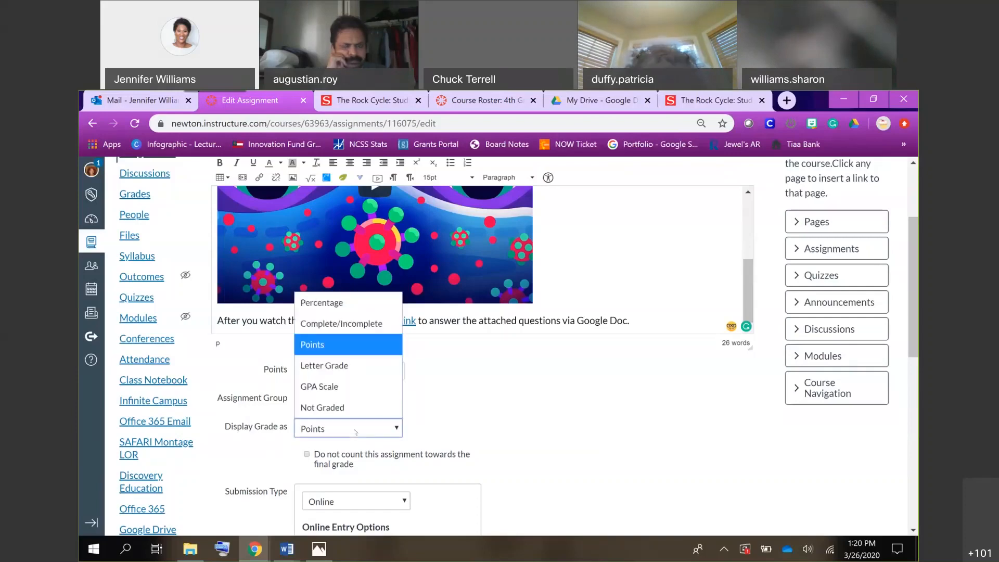
click(347, 401)
double_click(335, 364)
text(0)
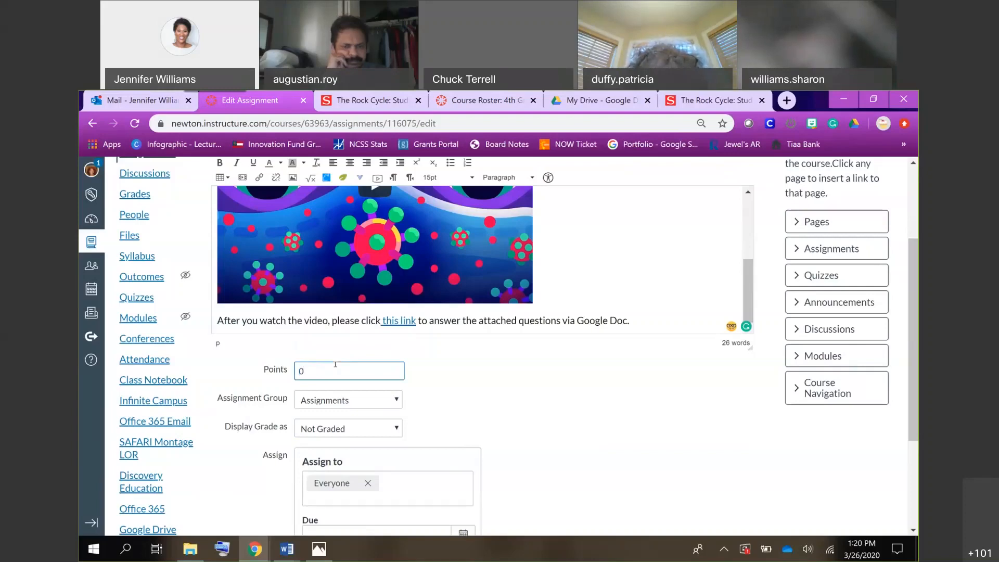
Try to add an individual student by name to the assignment's assignees, and clear the entered name.
scroll(512, 385, down, 3)
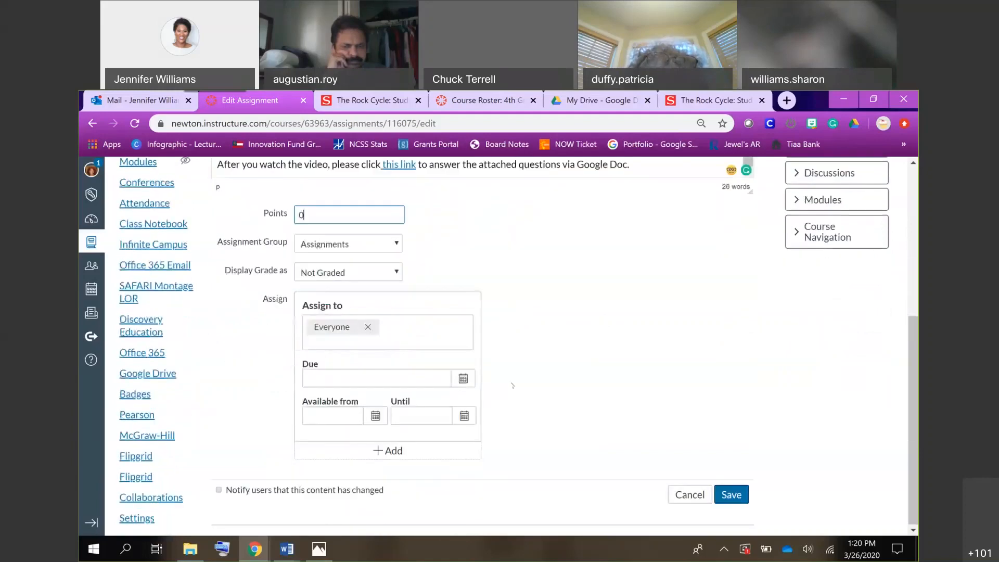
click(390, 334)
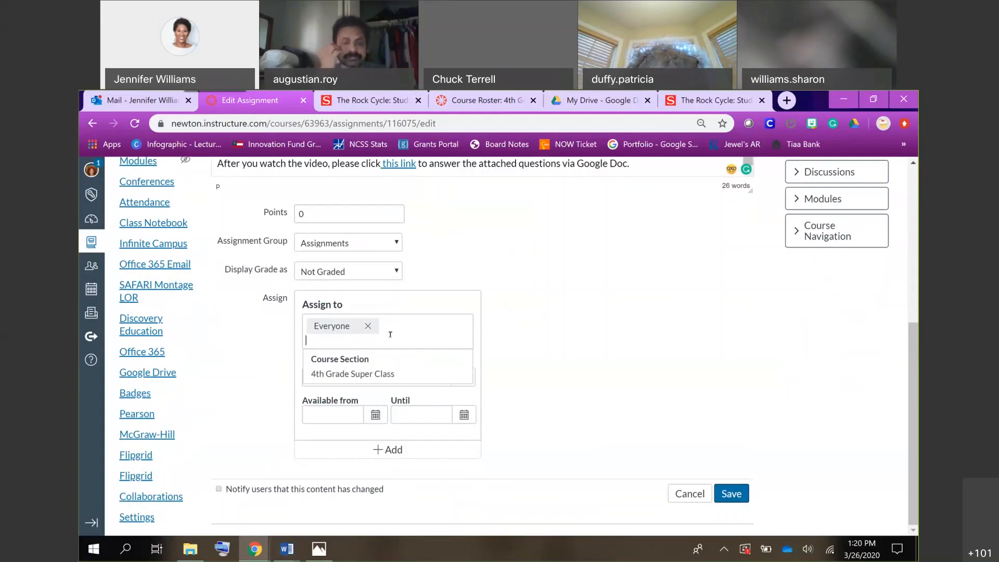
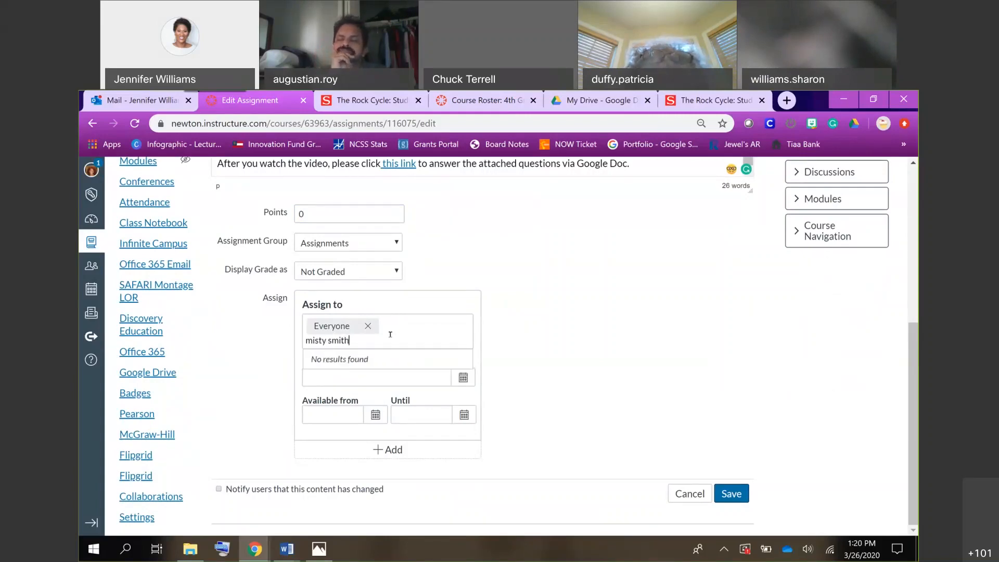
key(ctrl+a)
key(BackSpace)
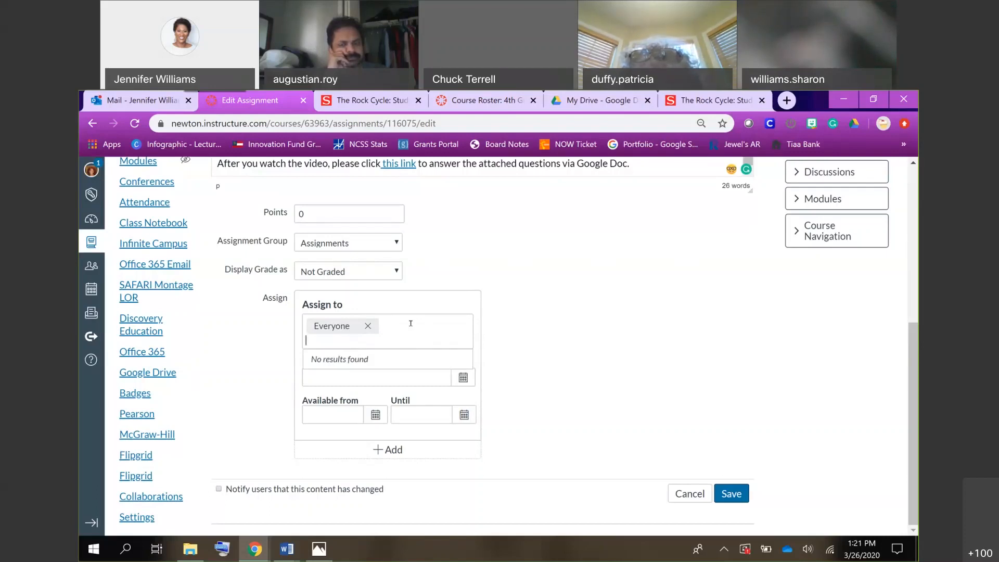
click(566, 346)
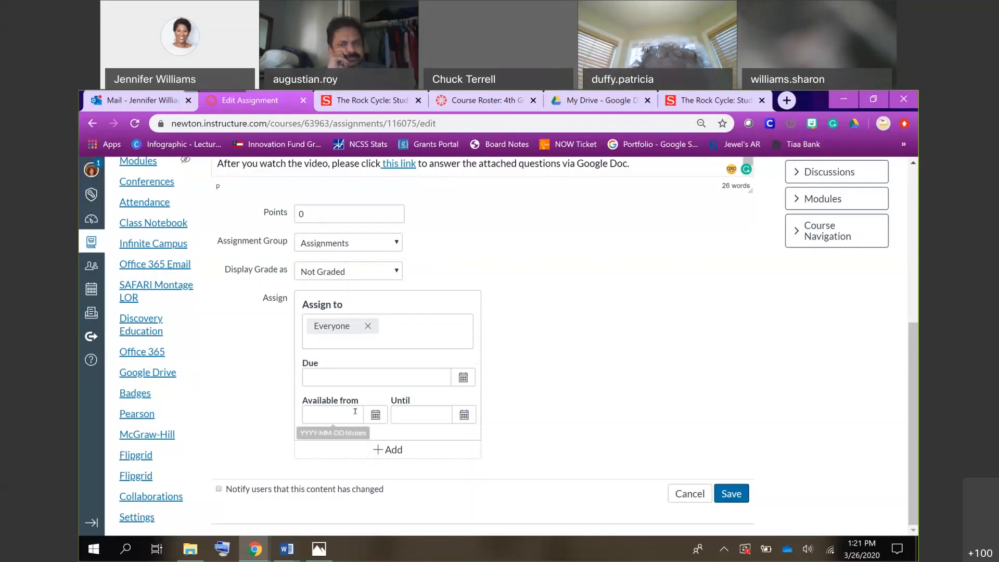
Make the assignment available from Mar 26 12am until Mar 30 11:59pm.
click(374, 414)
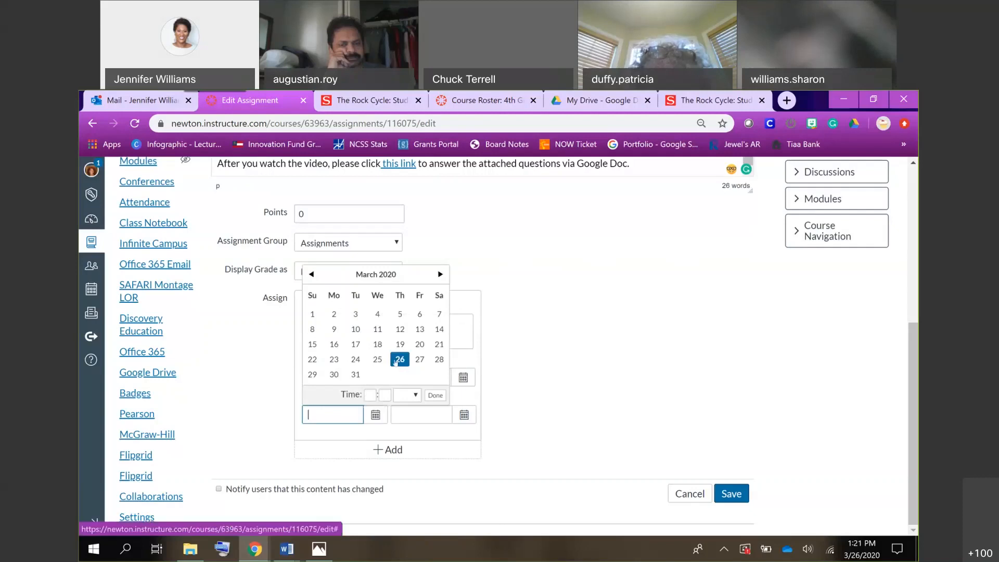
click(399, 364)
click(432, 412)
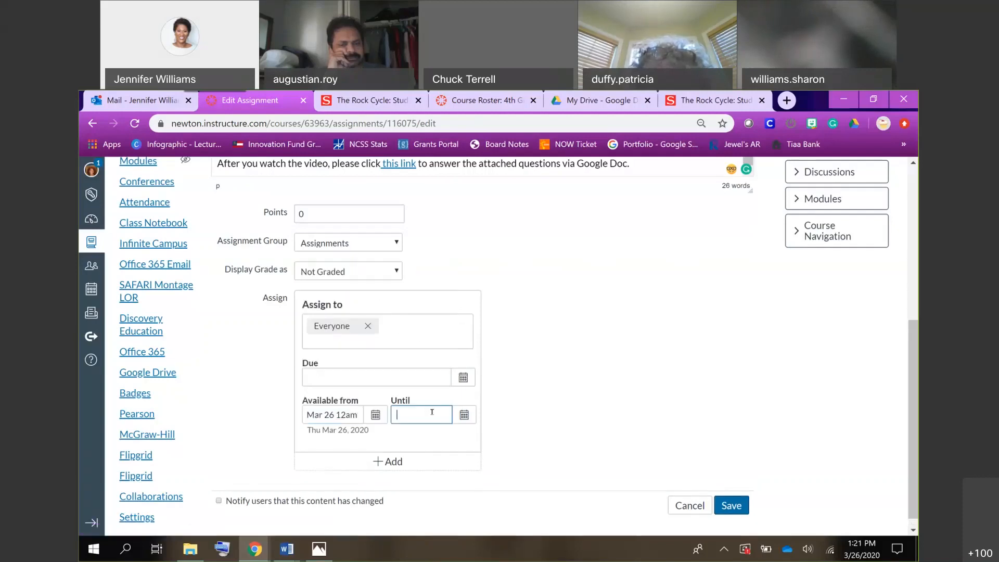
click(464, 414)
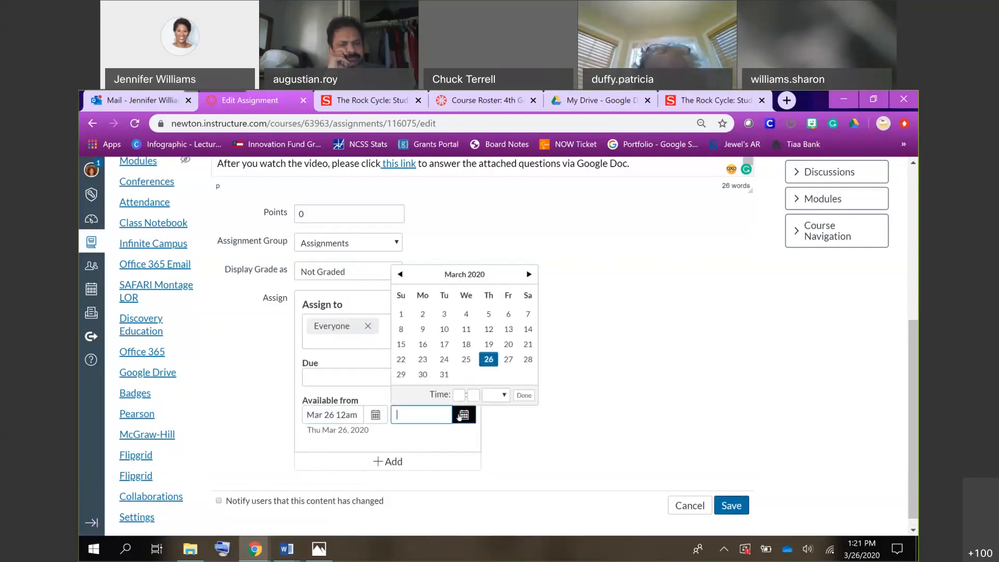
click(401, 374)
click(421, 374)
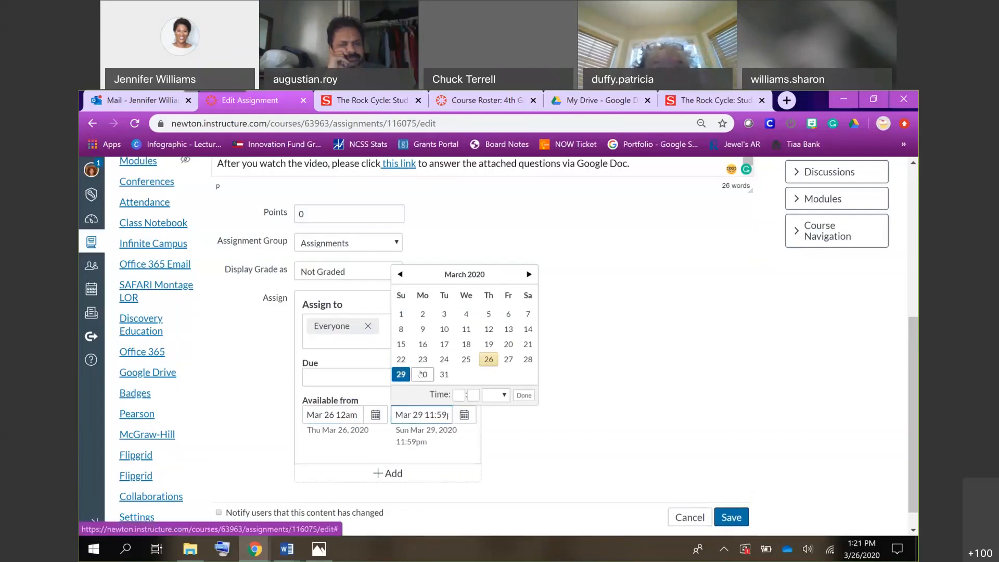
click(523, 396)
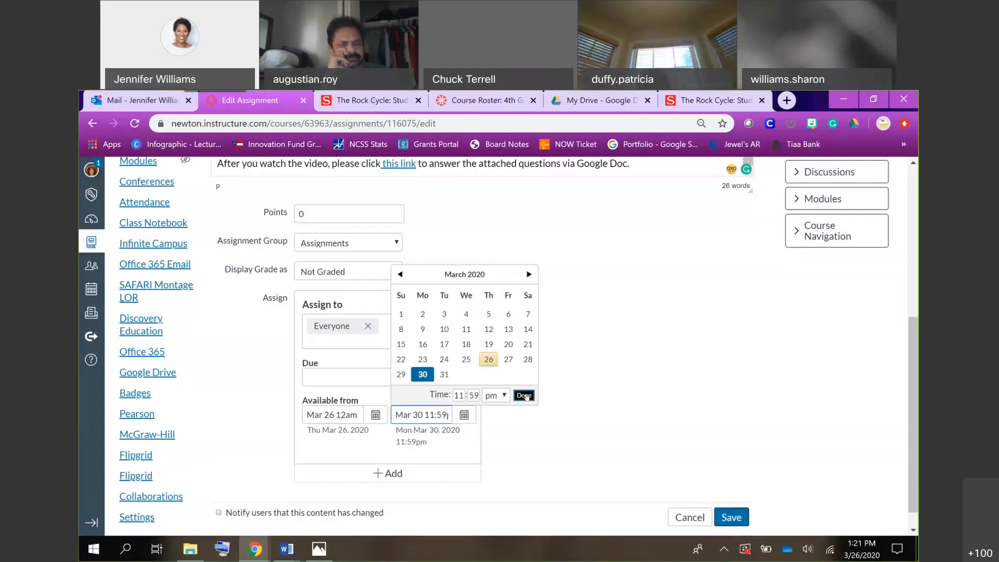
Set the assignment's due date to Mar 30 11:59pm and save the assignment.
scroll(624, 445, down, 1)
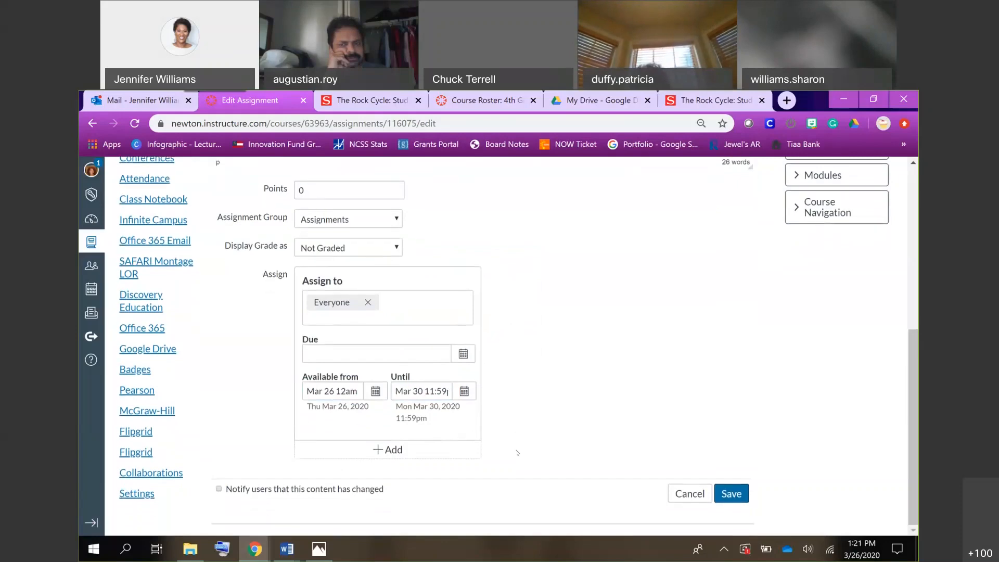
click(470, 354)
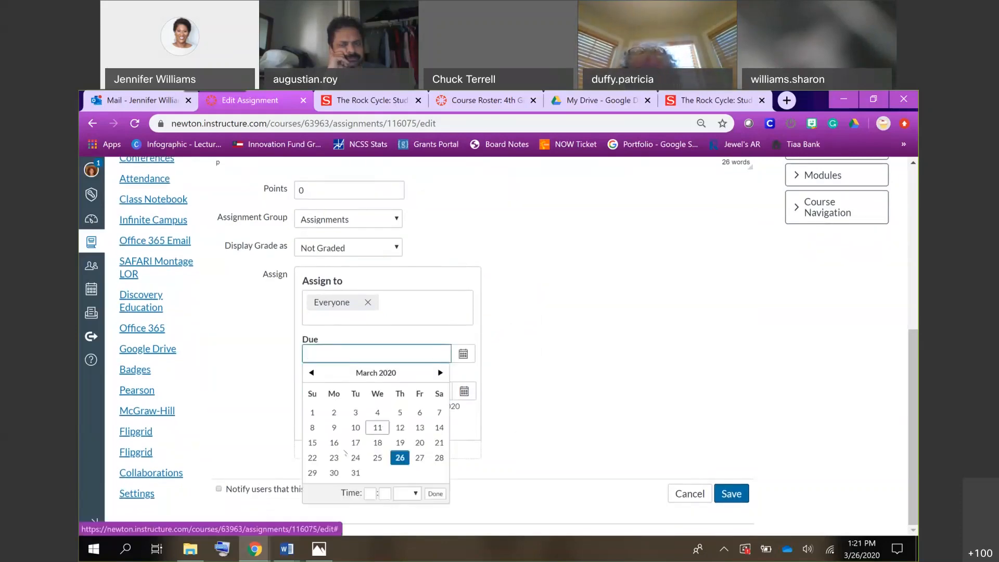
click(336, 473)
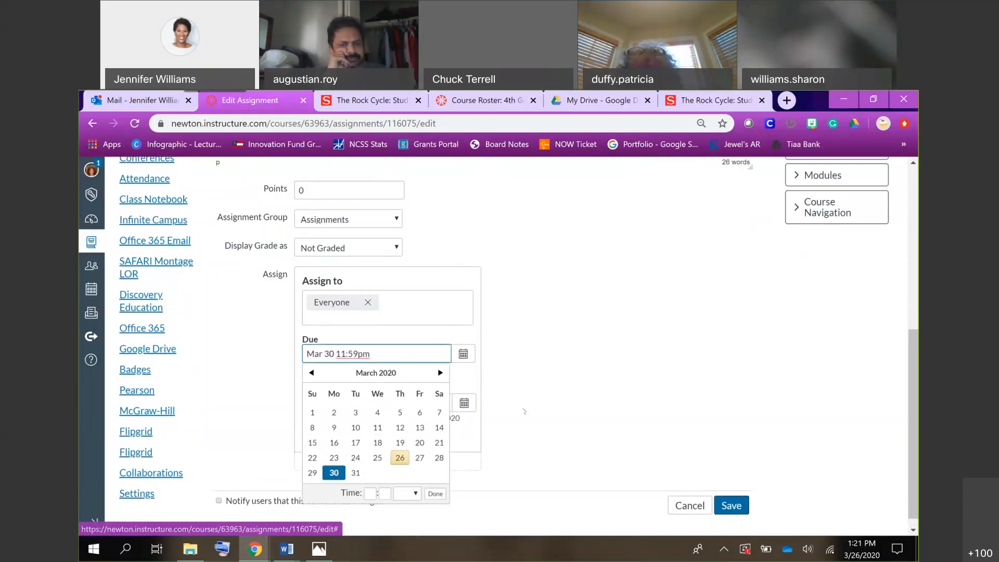
click(730, 505)
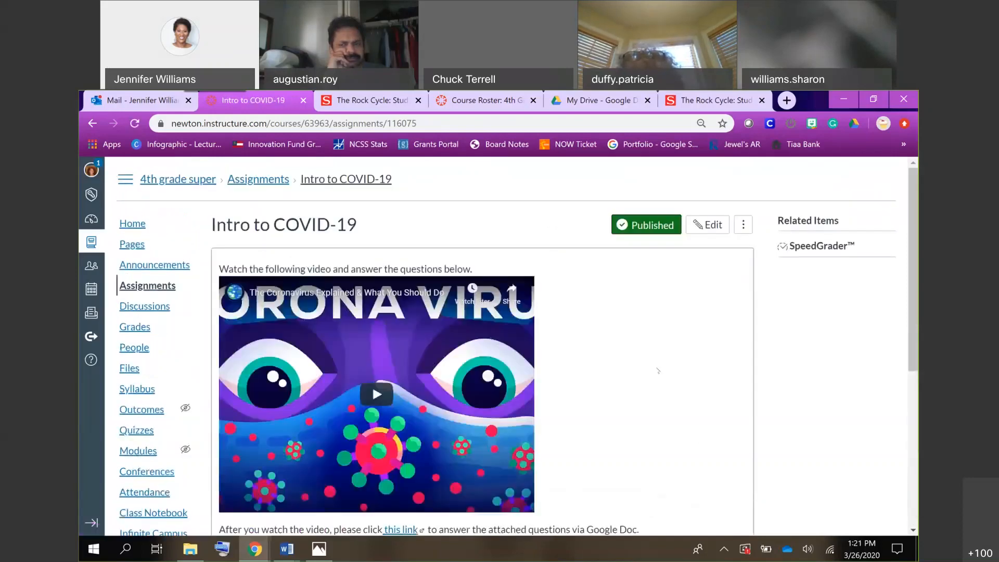
Open the Google Doc link in the saved assignment, make a copy of COVID-19 Reflections Assignment, and dismiss the Grammarly pop-up.
scroll(658, 371, down, 4)
scroll(658, 371, up, 1)
scroll(658, 370, down, 1)
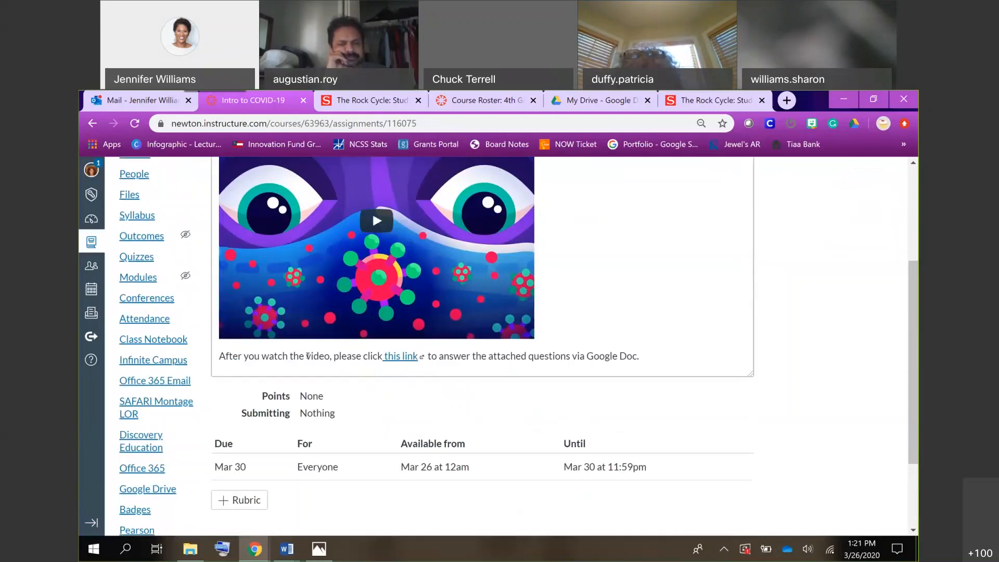
click(401, 358)
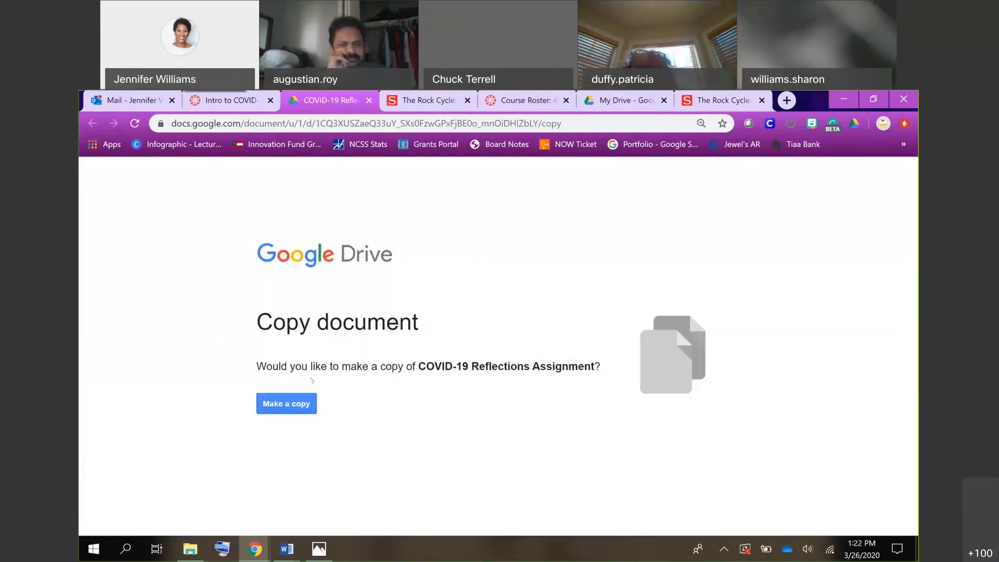
click(298, 409)
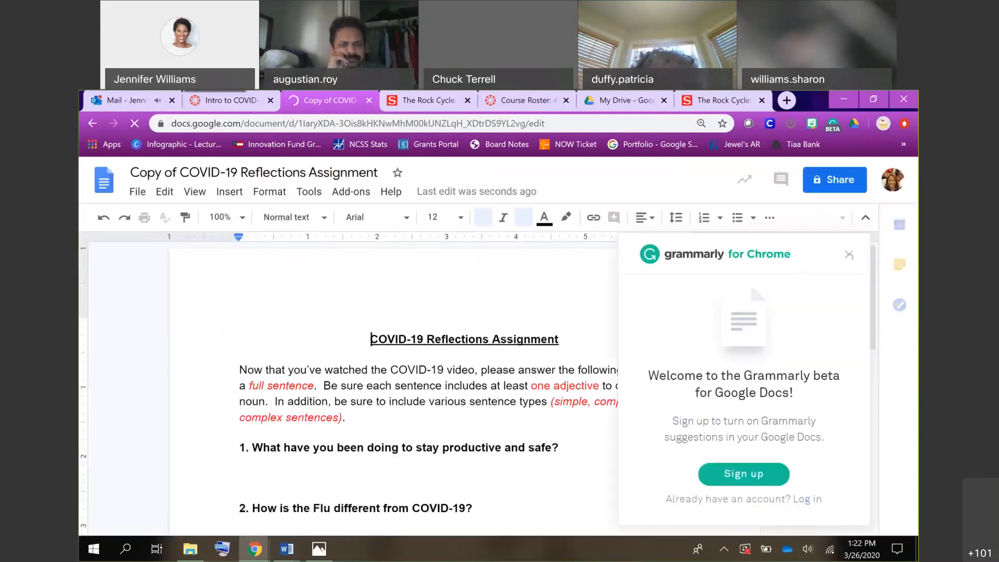
click(848, 256)
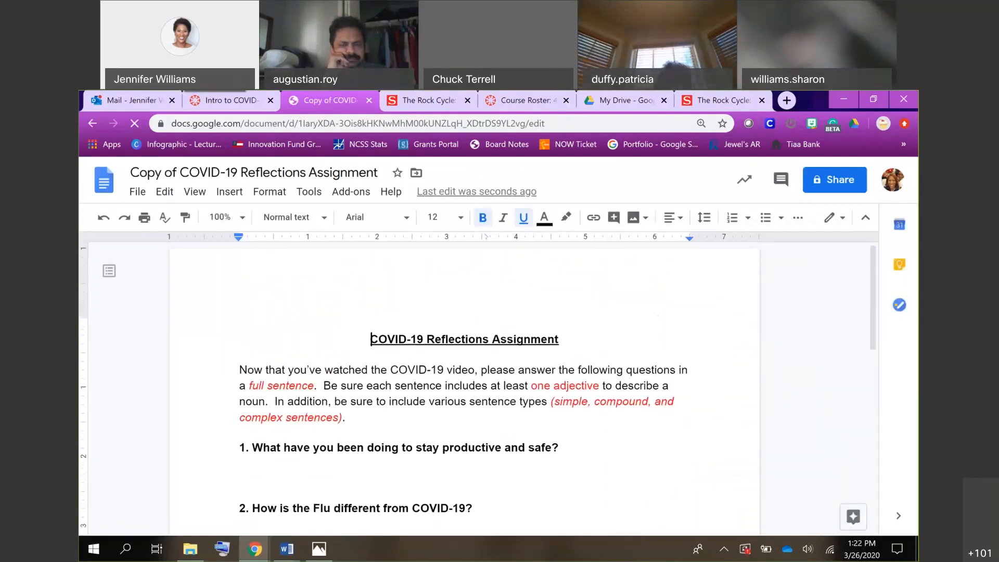
Switch back to Canvas and start a new assignment from the course's assignments page.
click(232, 100)
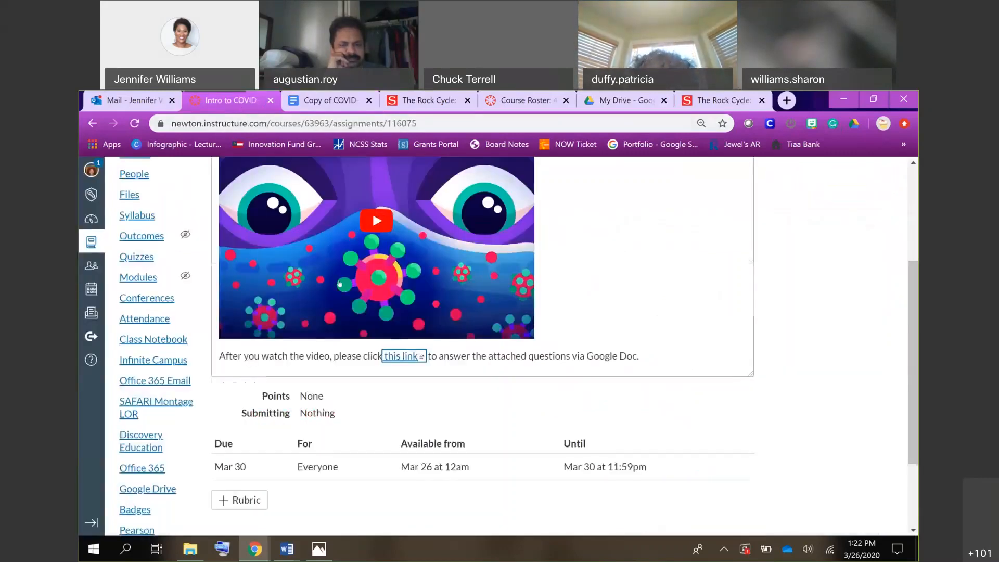
scroll(339, 284, down, 3)
scroll(339, 284, up, 7)
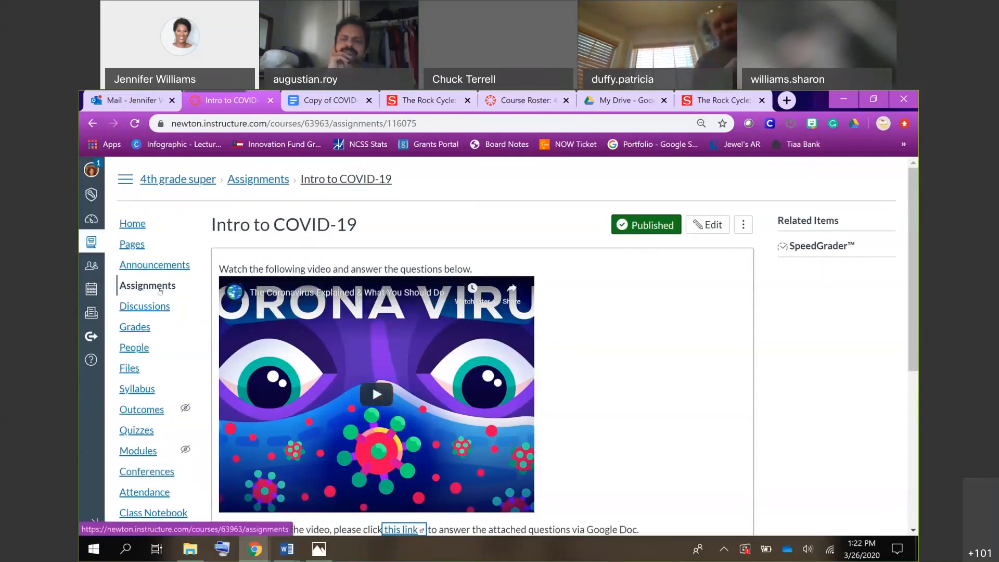
click(156, 286)
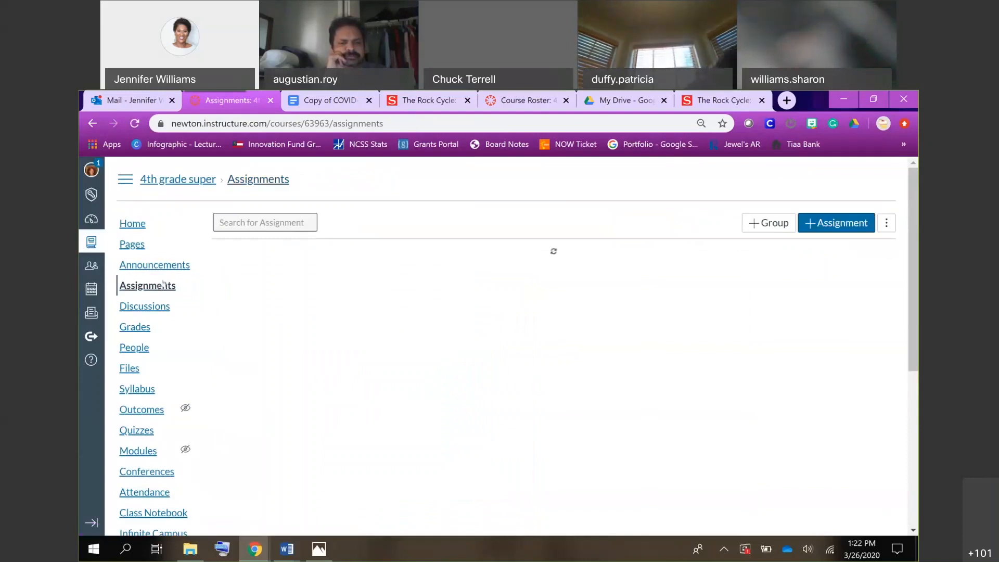
click(825, 221)
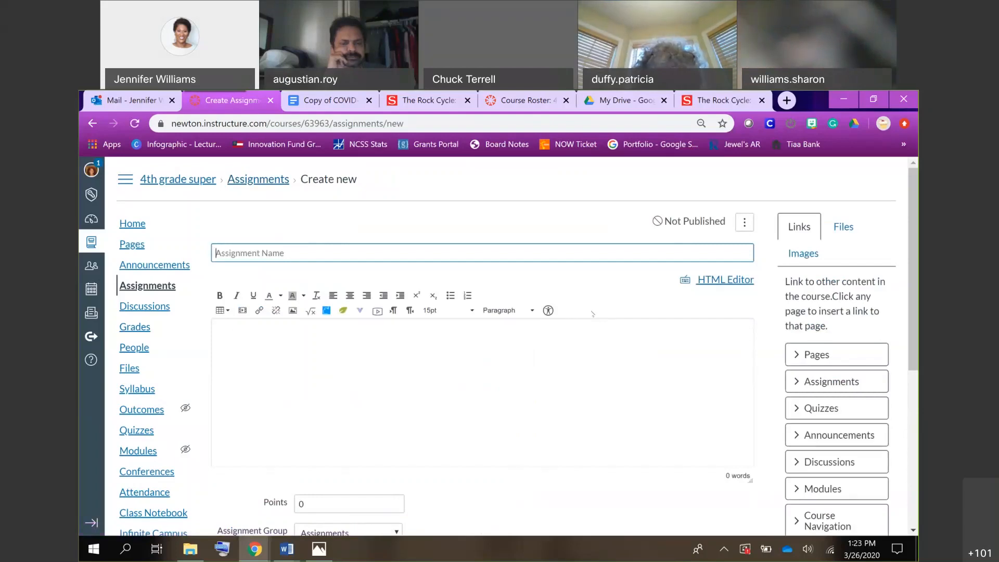
Name the new assignment Rock Cycle.
text(Rocks)
key(BackSpace)
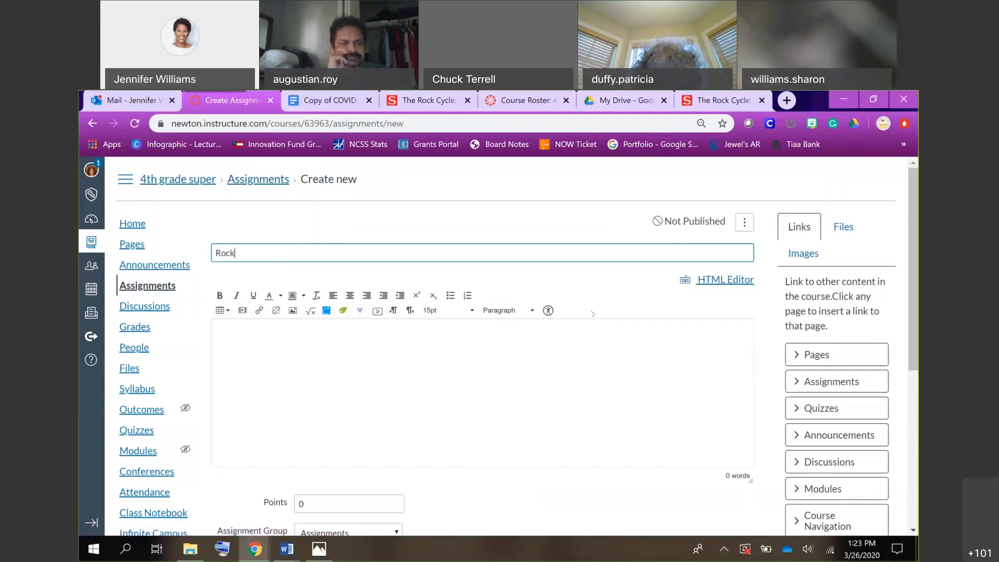
text(Cycle)
Write the placeholder text "blah blabh blah blah ...." in the assignment description and start a new line below it.
click(487, 371)
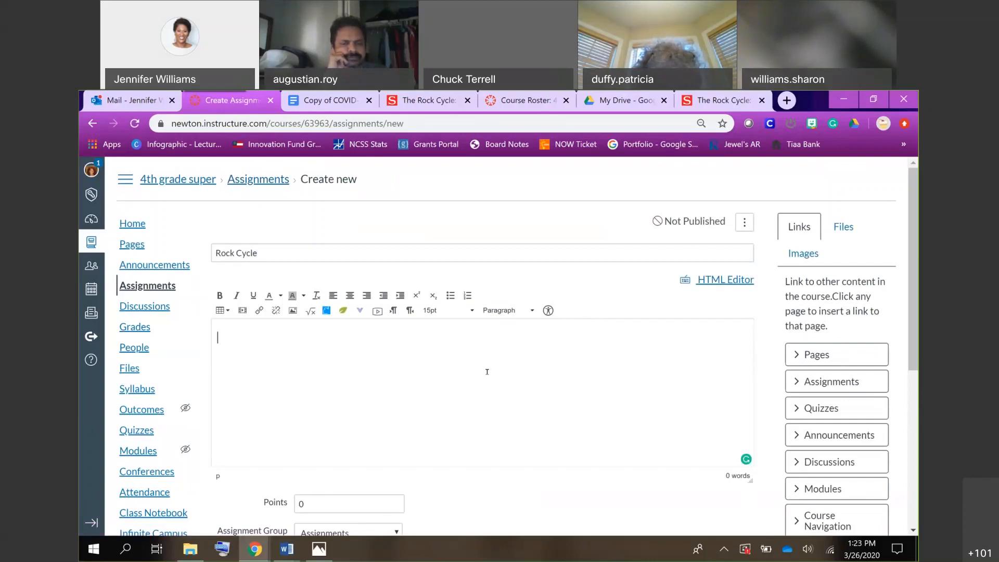
text(blah blabh blah blab)
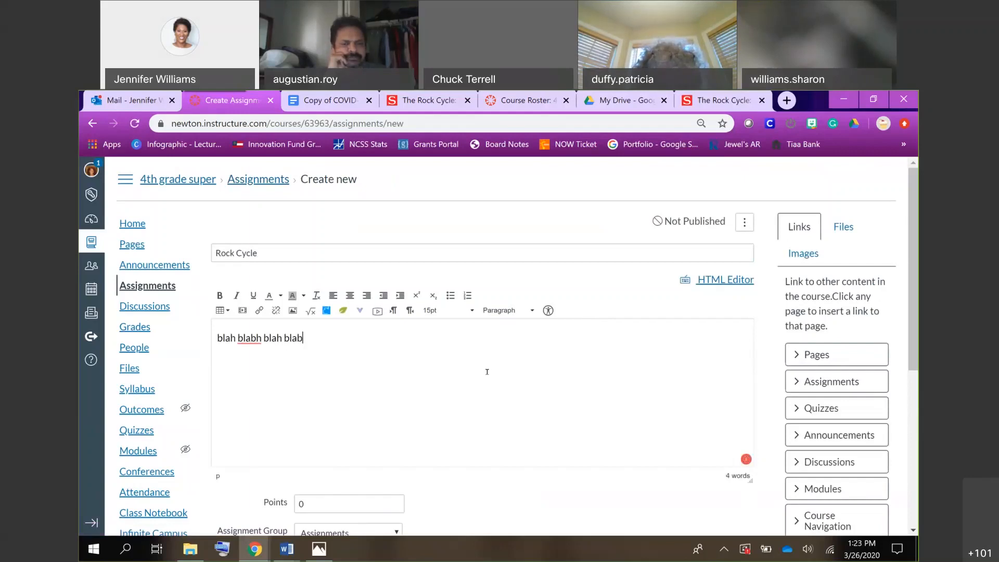
text(h ....)
key(Return)
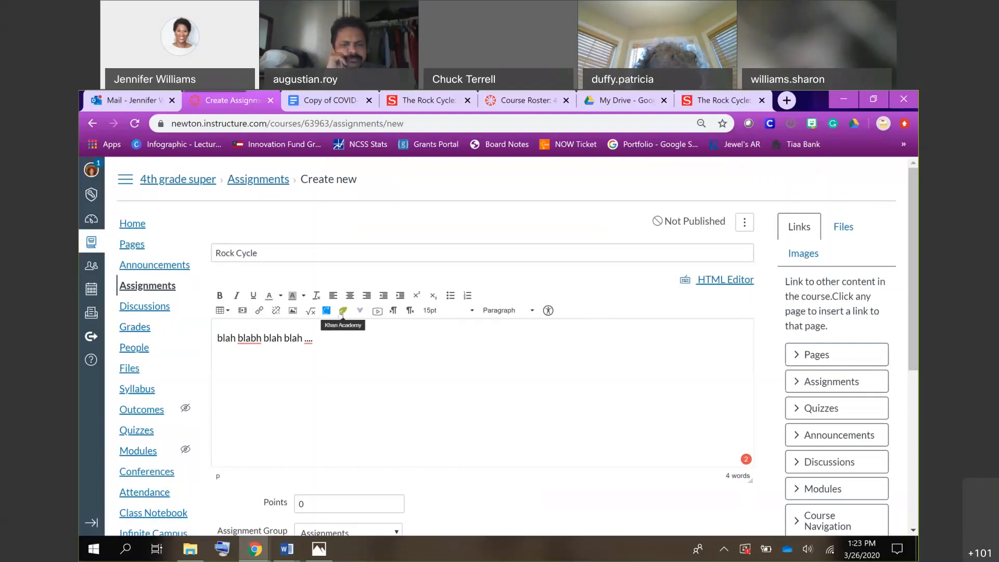
Embed the Khan Academy video Identifying nucleophilic and electrophilic centers from Science, Organic chemistry, Substitution and elimination reactions in the description.
click(341, 312)
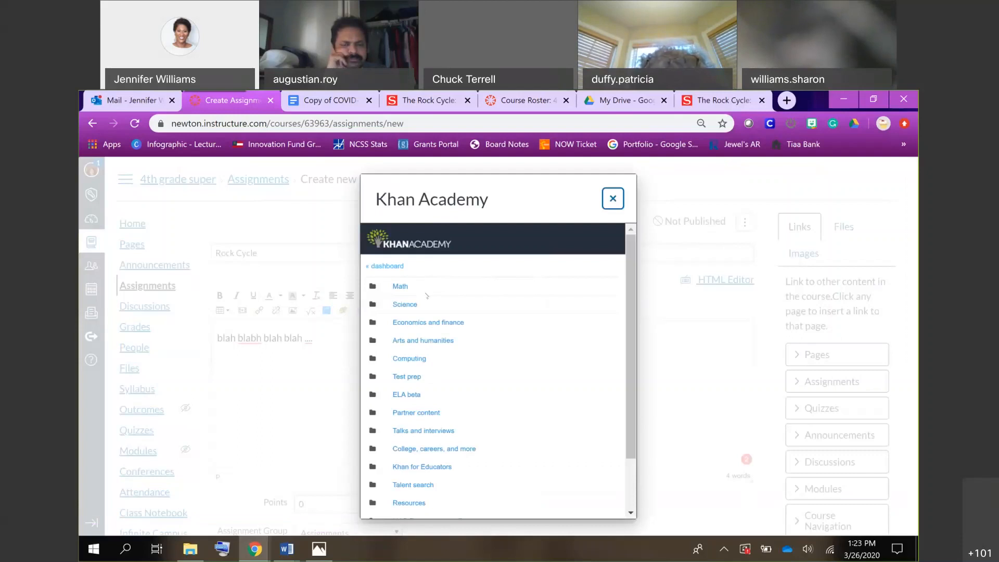
click(405, 305)
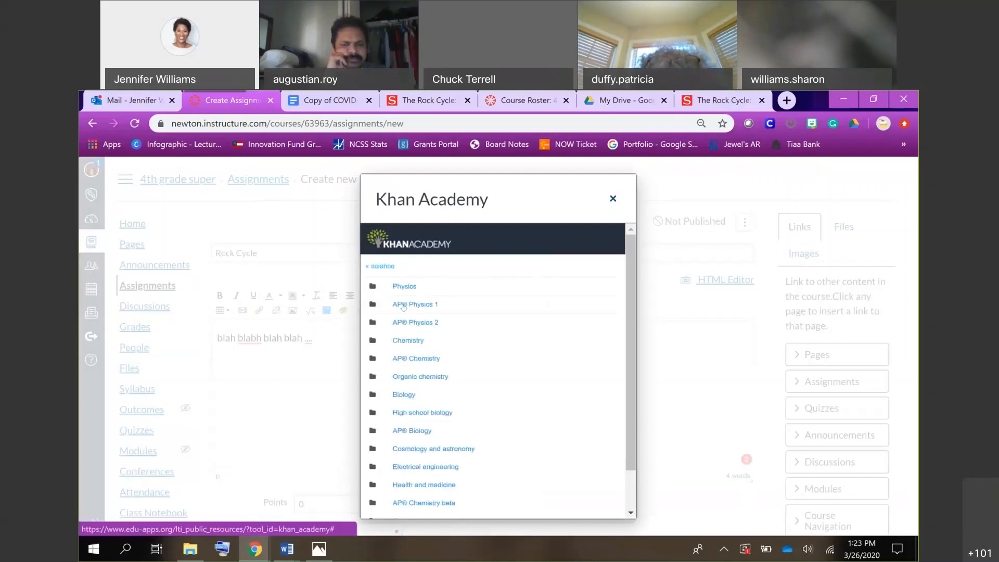
scroll(403, 356, down, 2)
scroll(403, 355, up, 2)
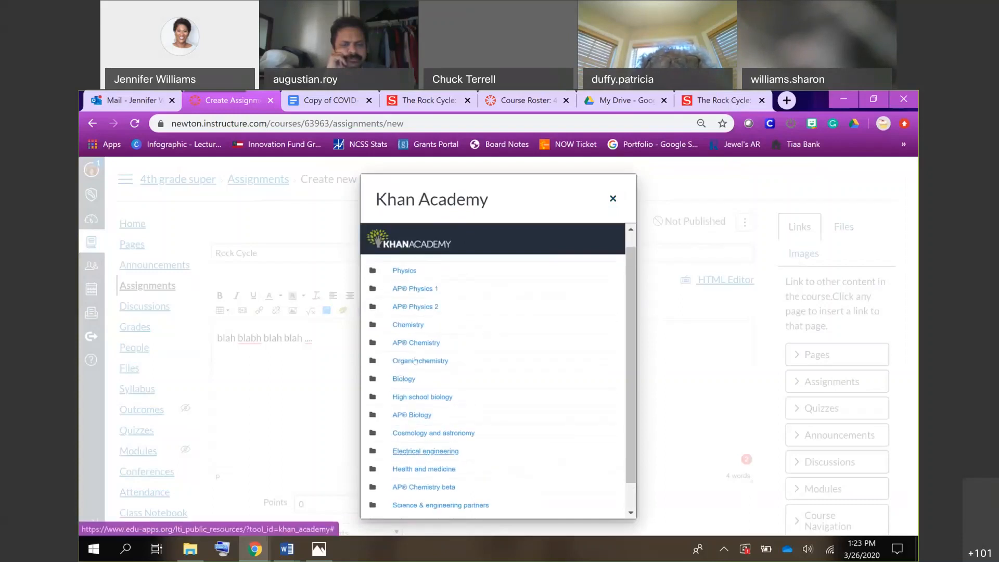
click(414, 360)
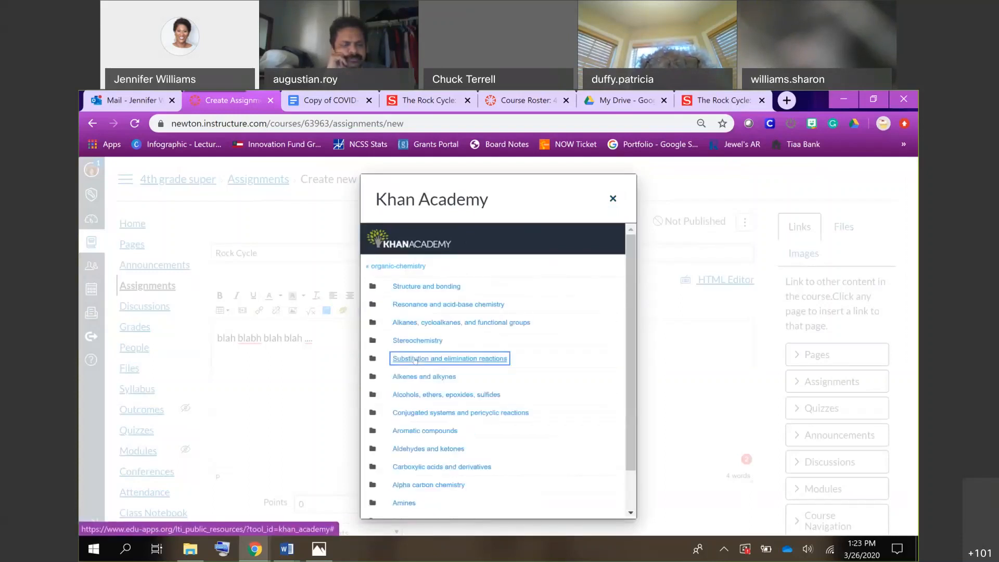
click(415, 359)
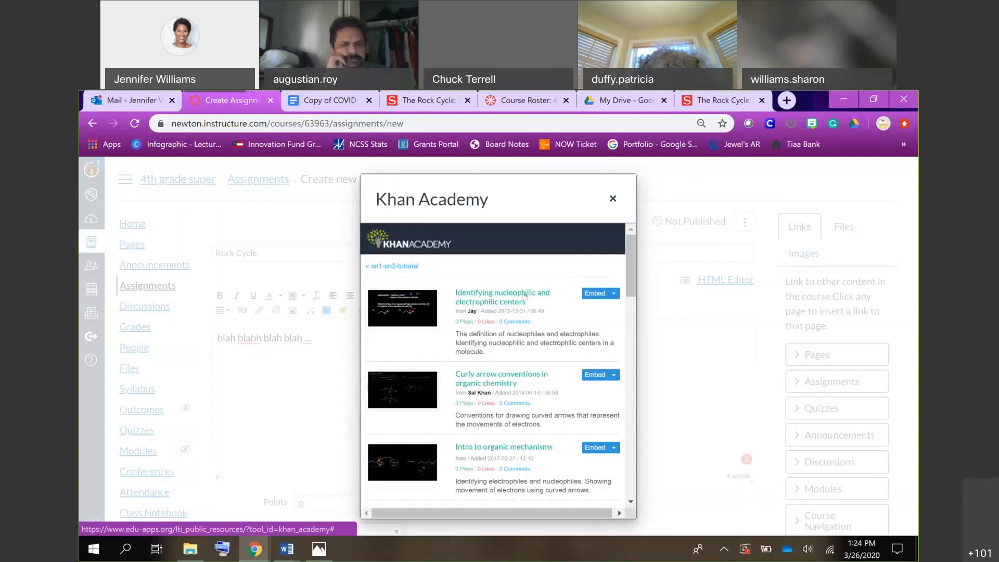
click(591, 294)
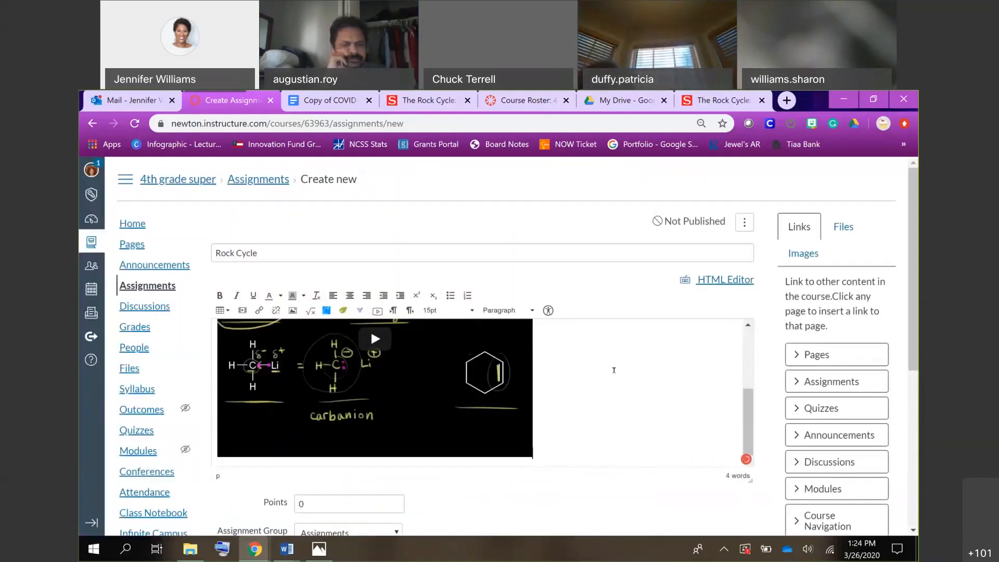
Play the embedded Khan Academy video inside the description, pause it, and look over how it is displayed.
scroll(614, 370, up, 2)
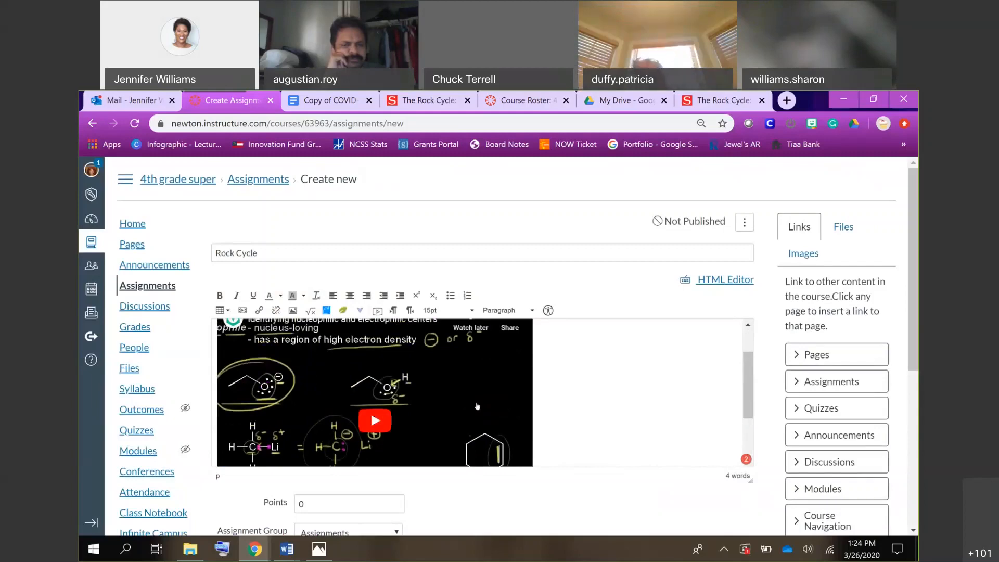
click(373, 422)
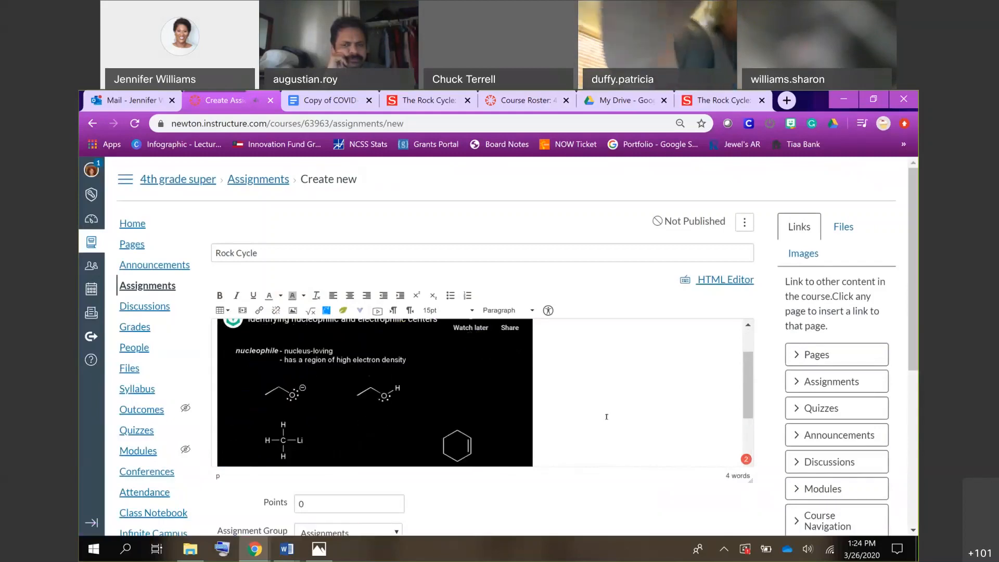
scroll(655, 414, down, 2)
scroll(655, 414, up, 3)
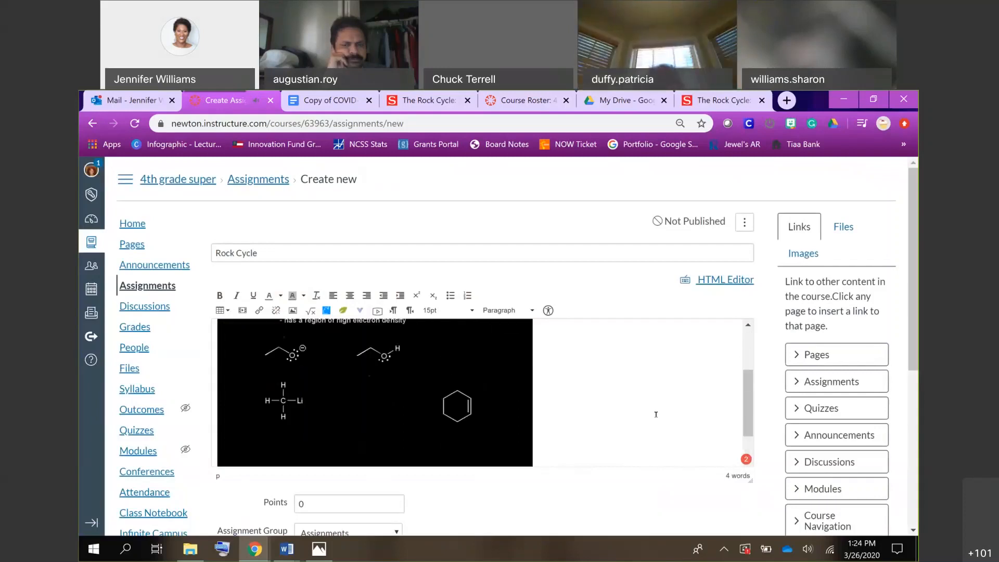
scroll(623, 376, down, 1)
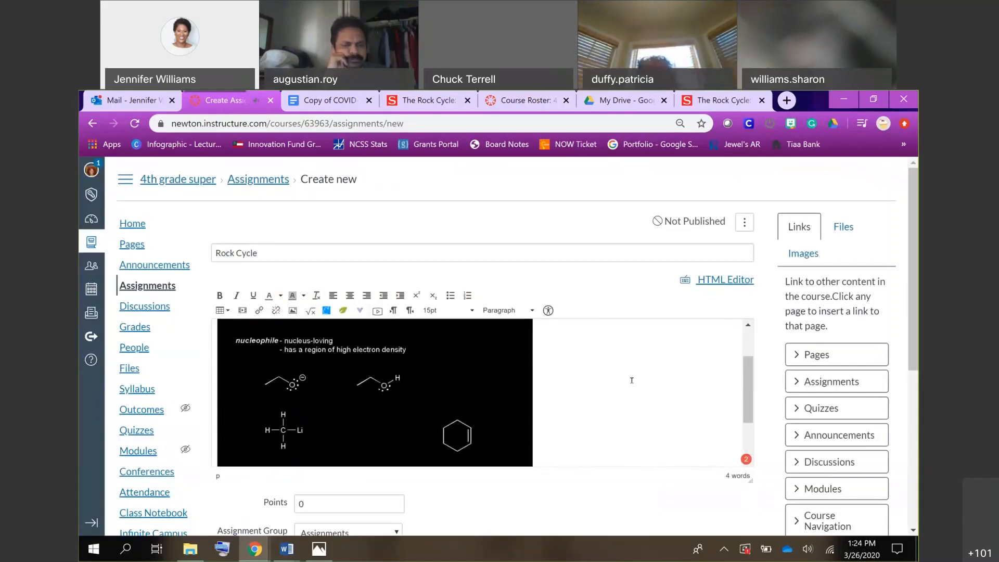
click(363, 386)
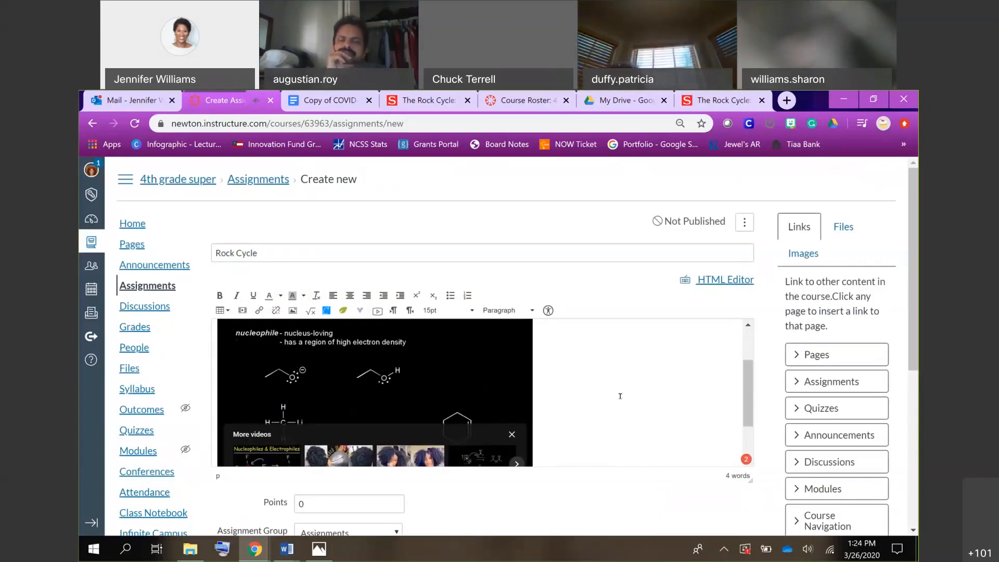
scroll(620, 396, down, 1)
scroll(620, 396, up, 1)
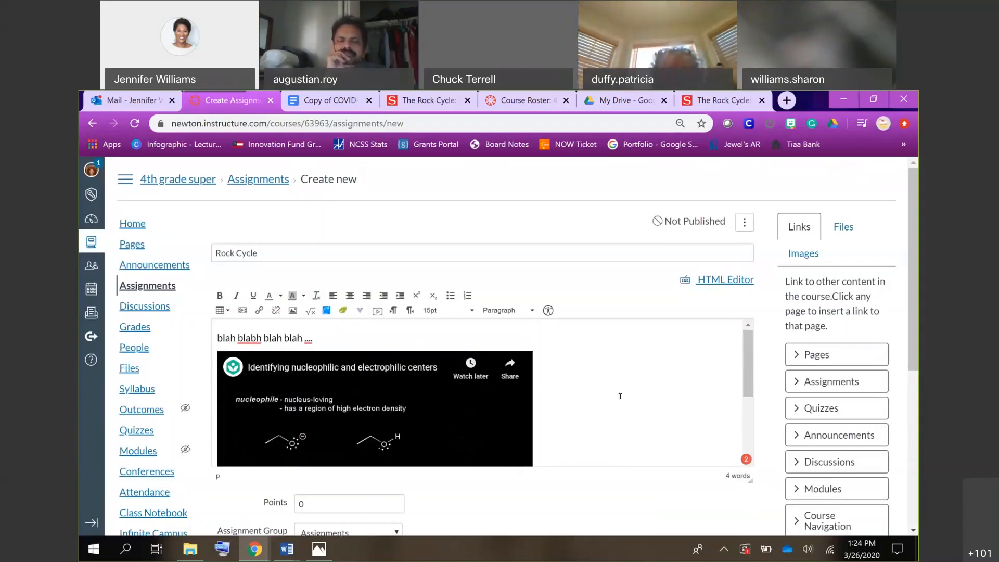
Add blank lines below the placeholder text and delete the embedded Khan Academy video.
click(452, 336)
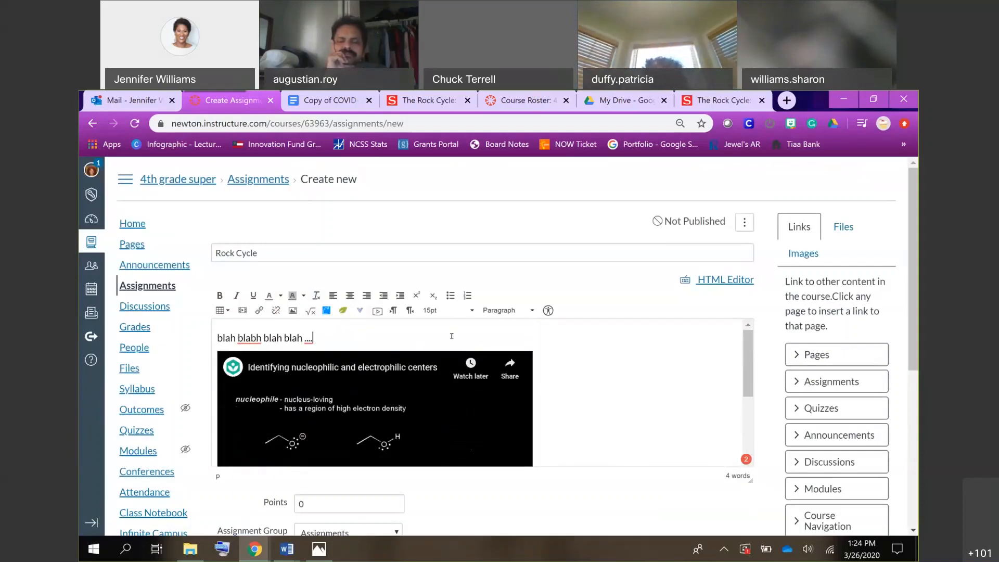
key(Return)
key(Return)
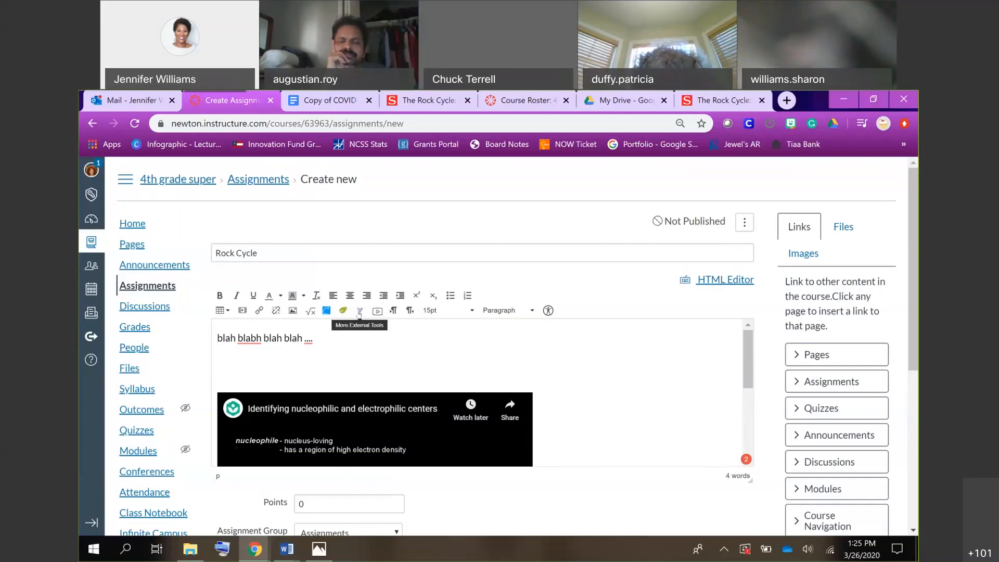
key(Delete)
key(Delete)
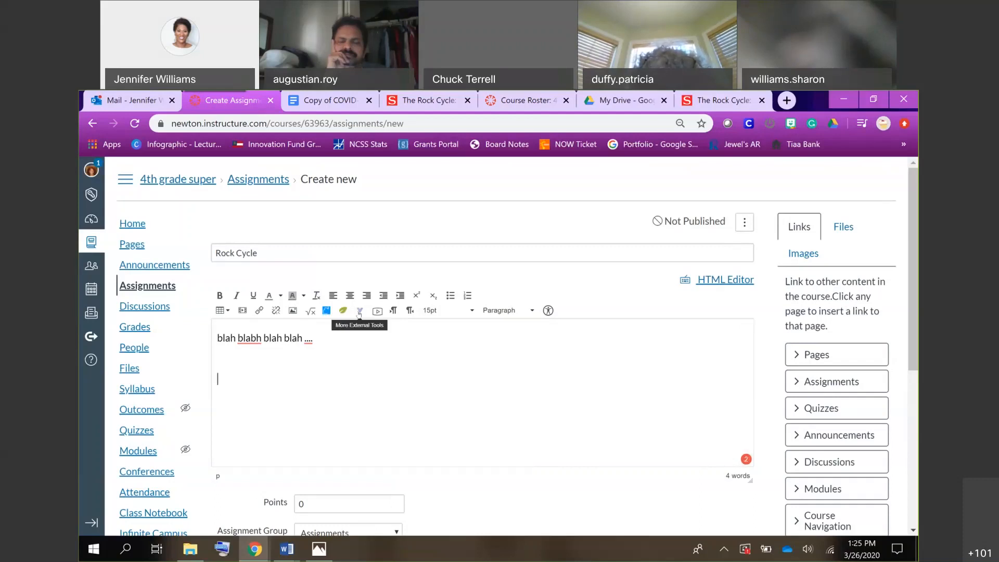
Embed the Fall in Love with Technology Math recording from My Files in SAFARI Montage into the assignment description.
click(359, 311)
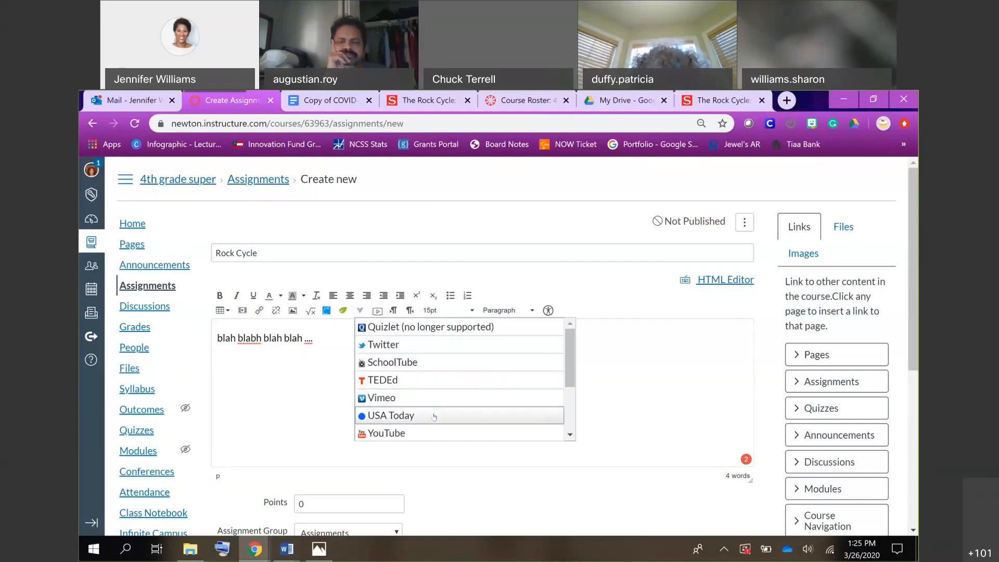
scroll(434, 416, down, 2)
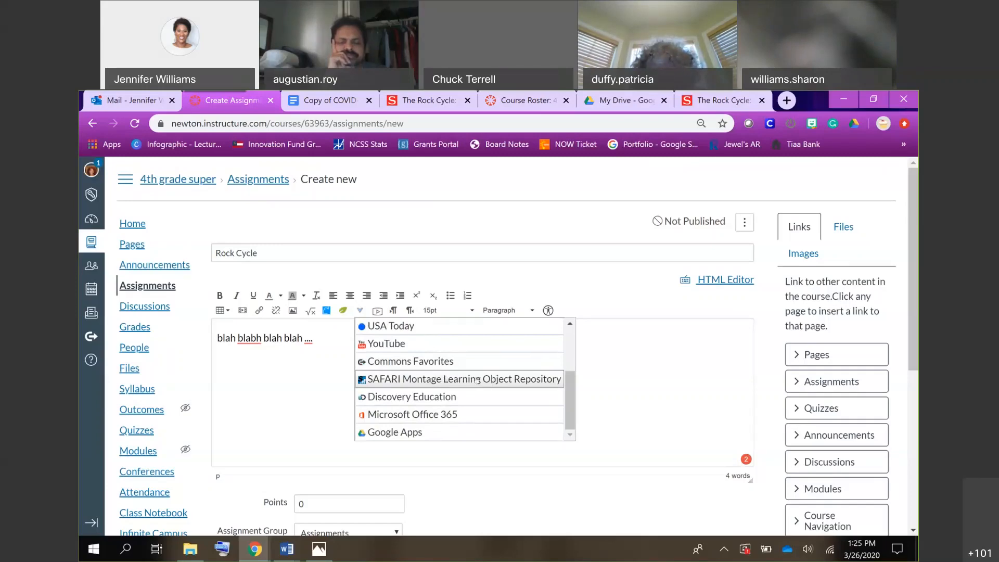
click(478, 380)
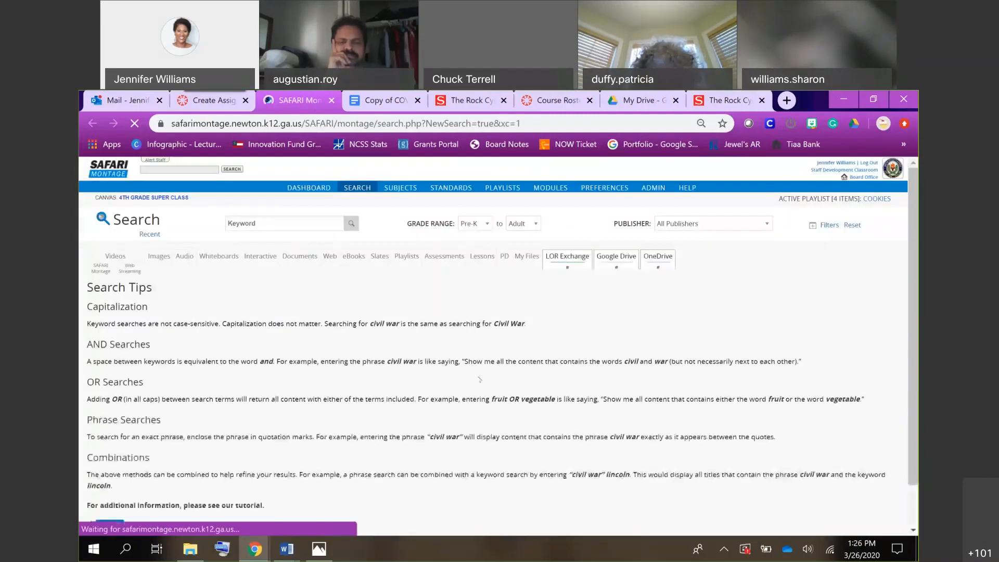
click(326, 188)
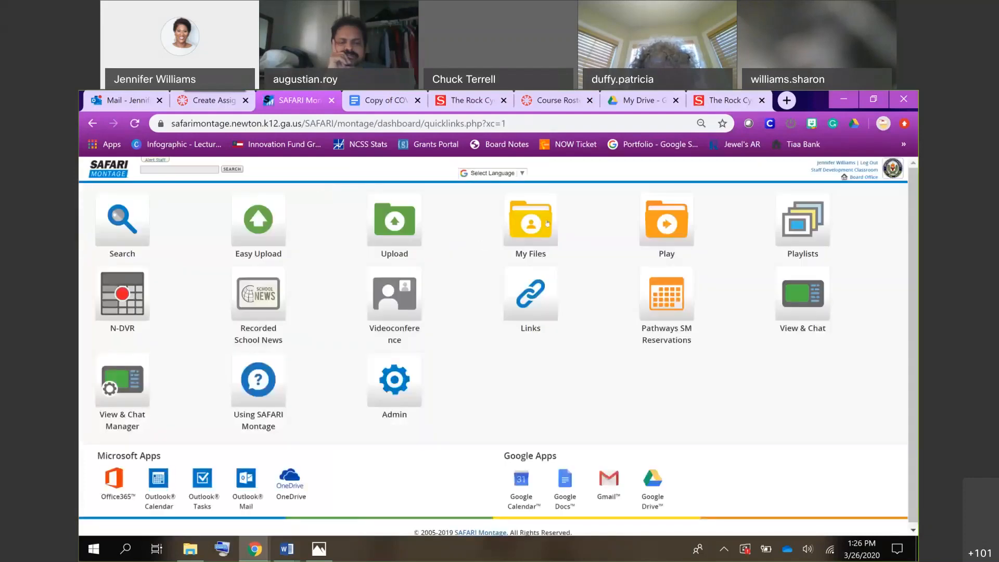
click(541, 223)
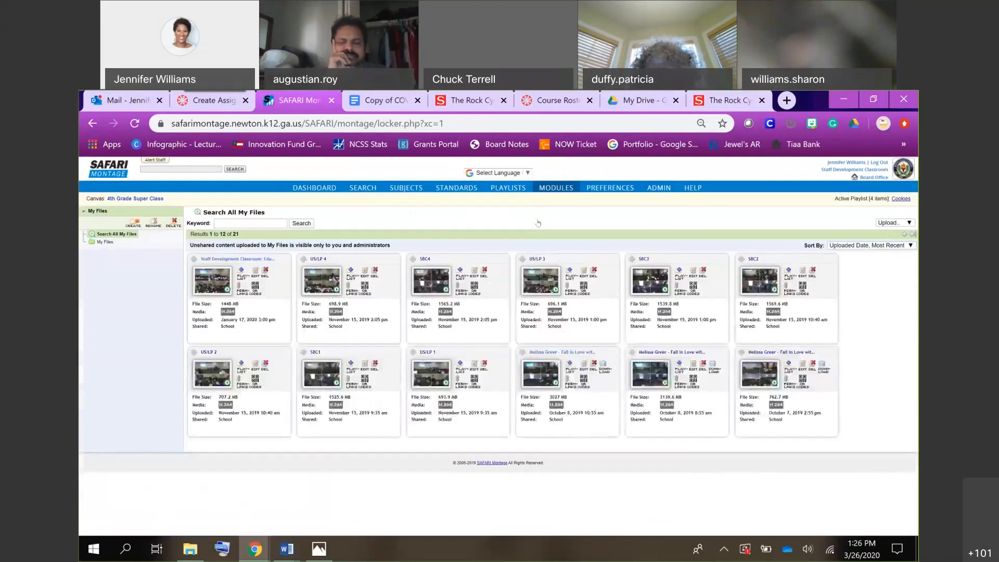
click(662, 353)
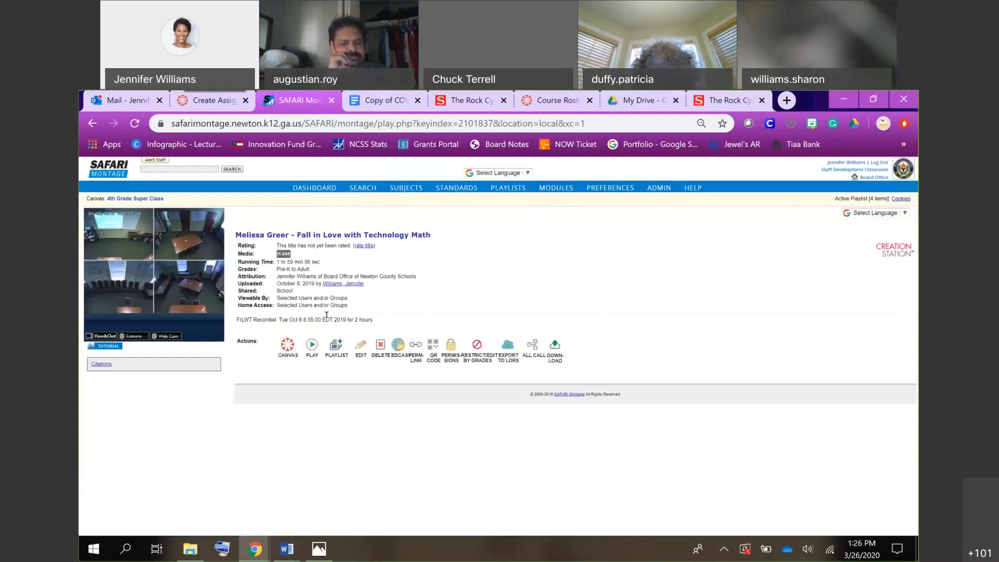
click(288, 346)
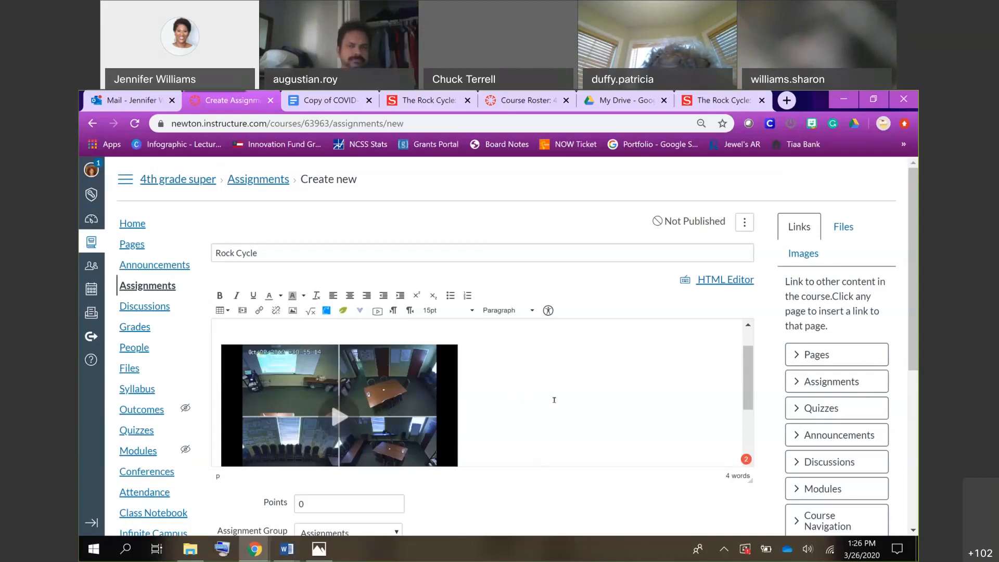
Play the embedded SAFARI Montage recording in the description and look over its player and playback controls.
scroll(554, 399, down, 2)
scroll(554, 400, up, 2)
scroll(554, 400, down, 2)
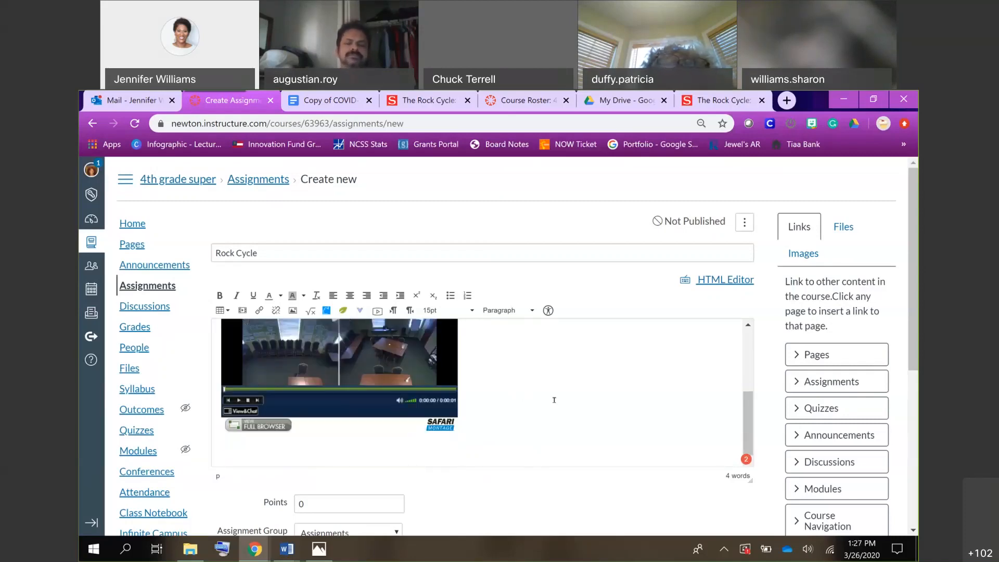
scroll(554, 400, up, 2)
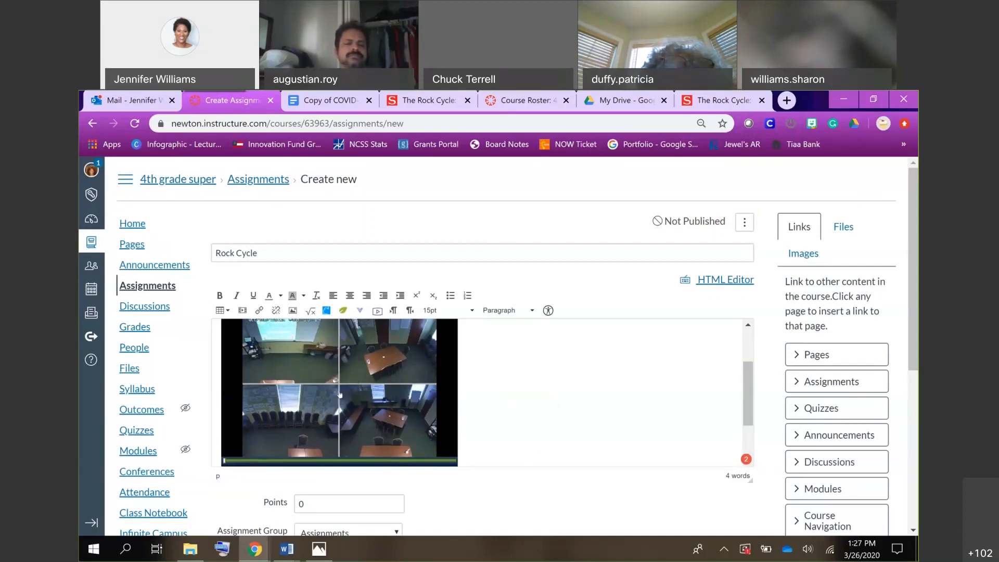
click(339, 394)
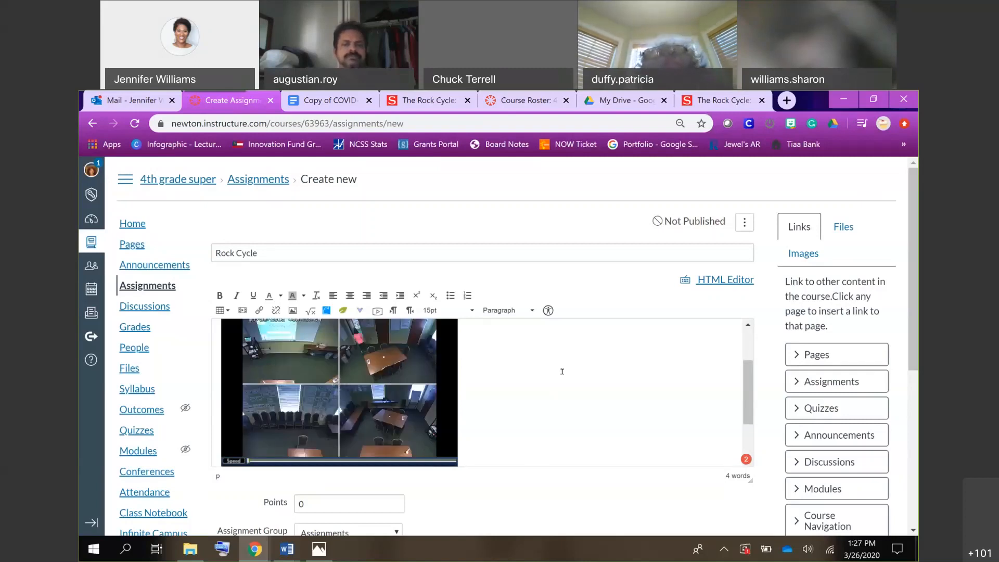
scroll(562, 371, up, 1)
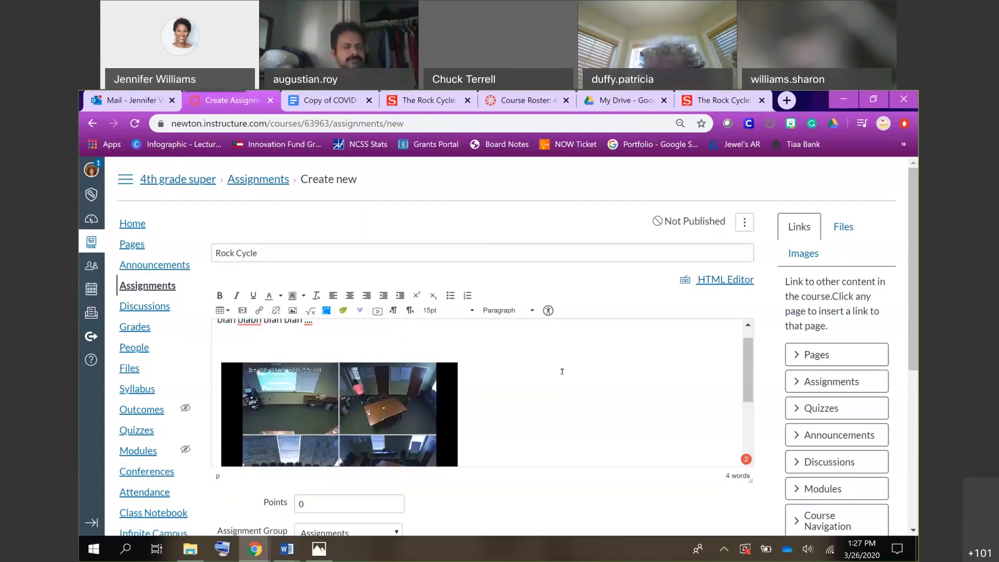
scroll(561, 371, down, 1)
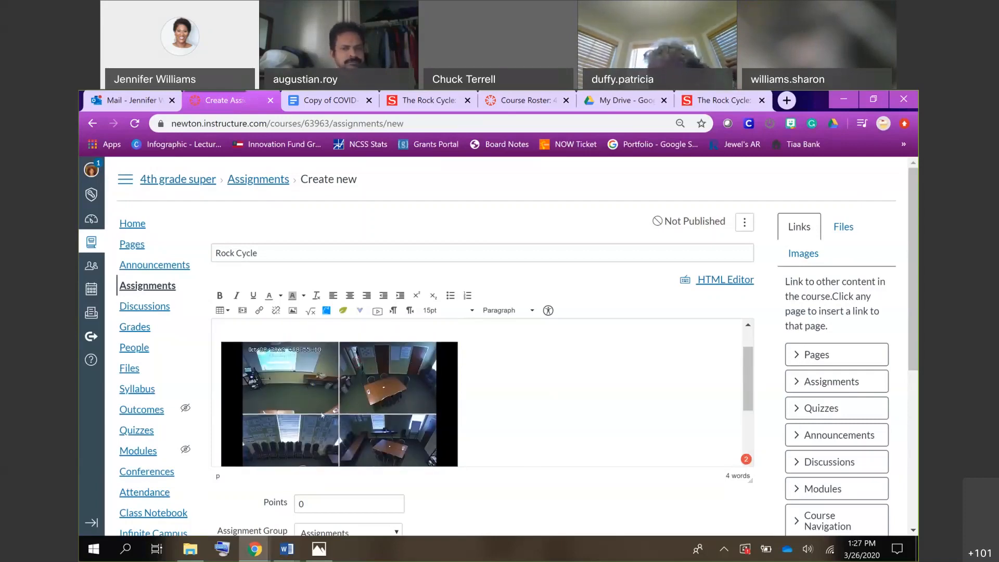
scroll(532, 453, down, 2)
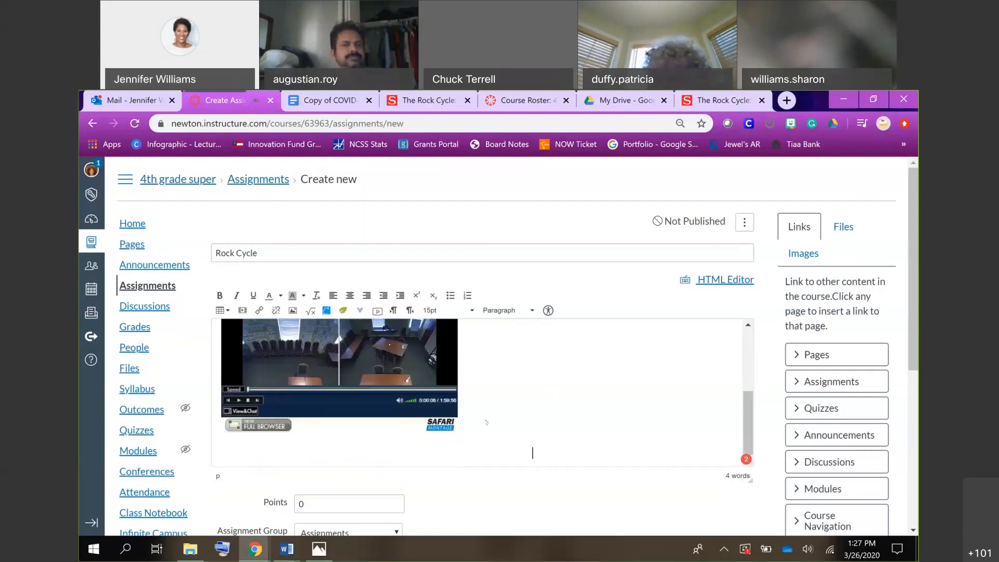
Delete the embedded SAFARI Montage recording from the assignment description, keeping the placeholder text.
scroll(486, 422, up, 3)
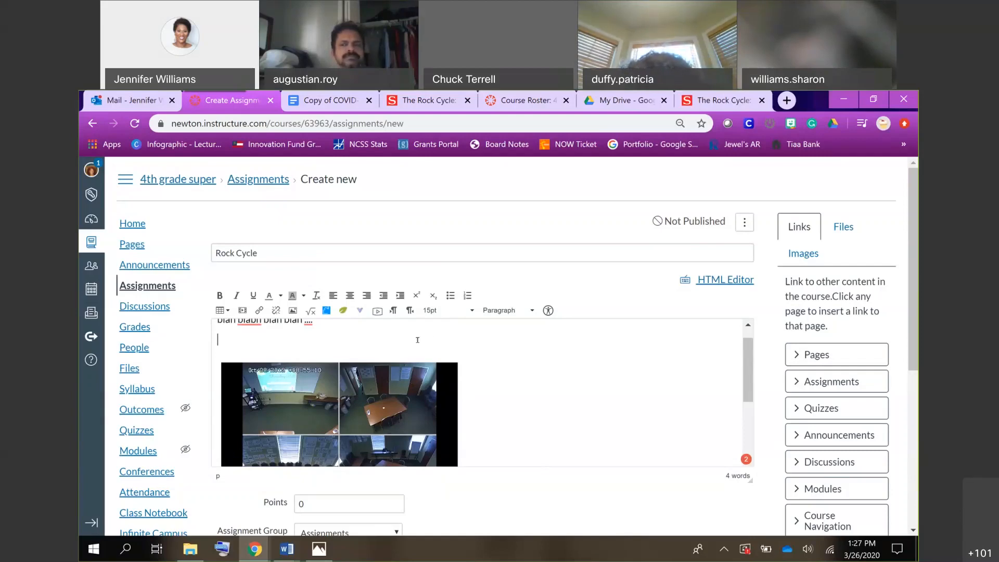
key(Delete)
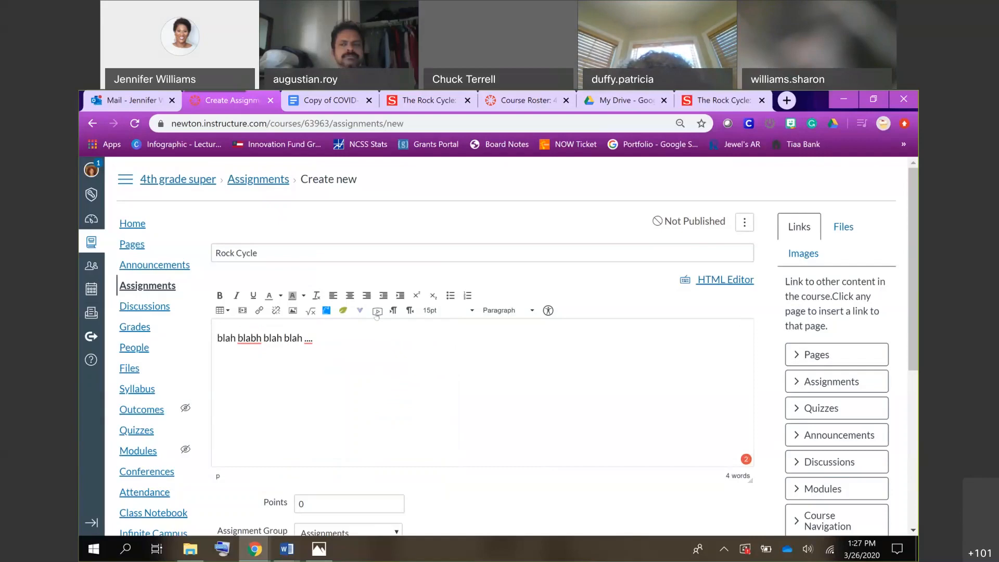
click(377, 311)
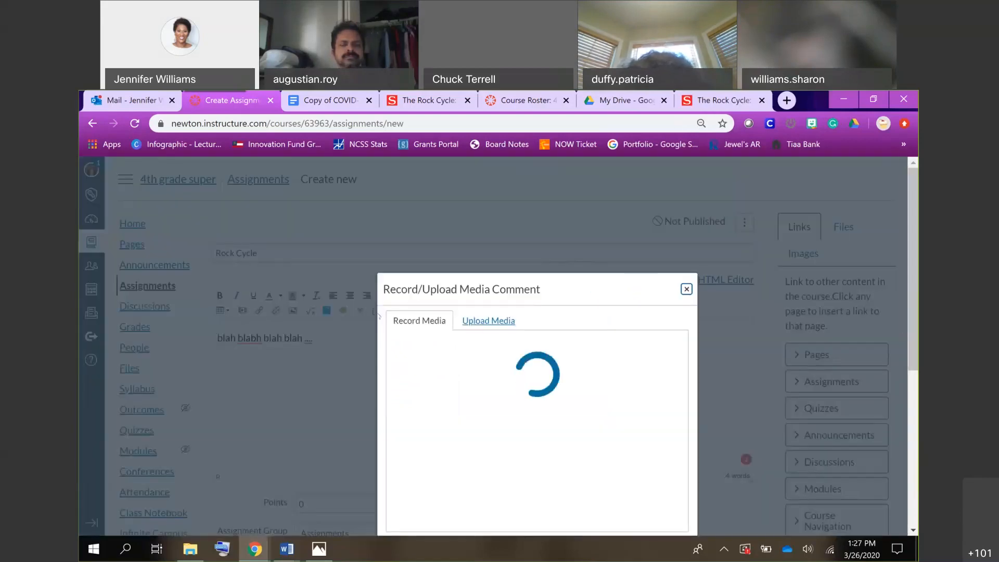
click(686, 289)
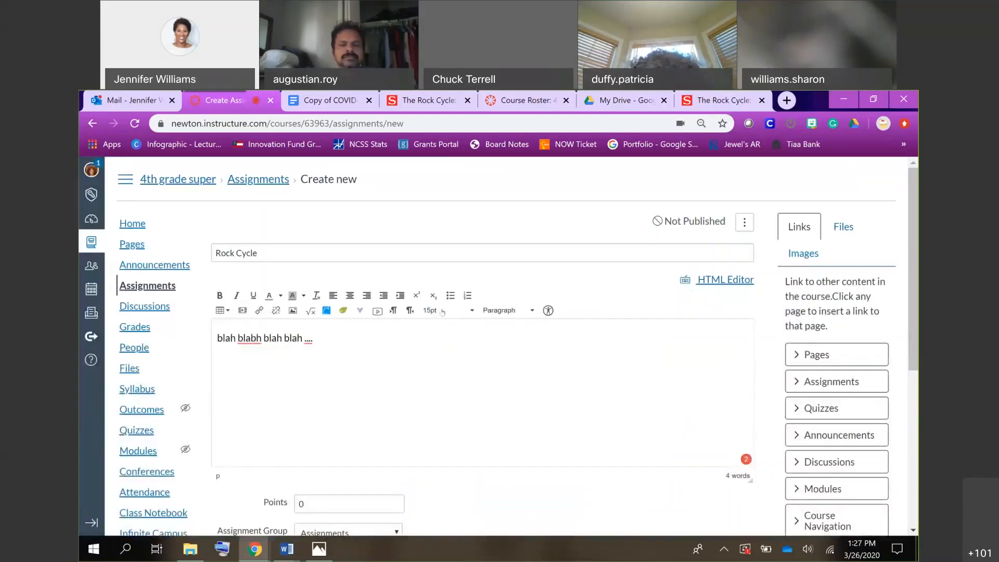
Search Discovery Education for "rocks" and embed the Real World Science: Rocks and Minerals full video in the assignment description.
click(360, 311)
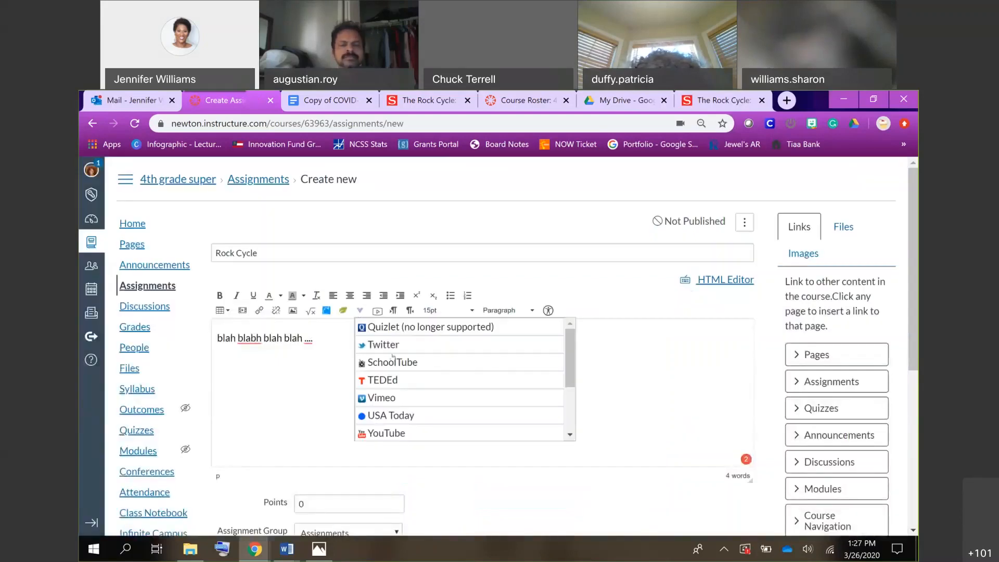
scroll(426, 411, down, 2)
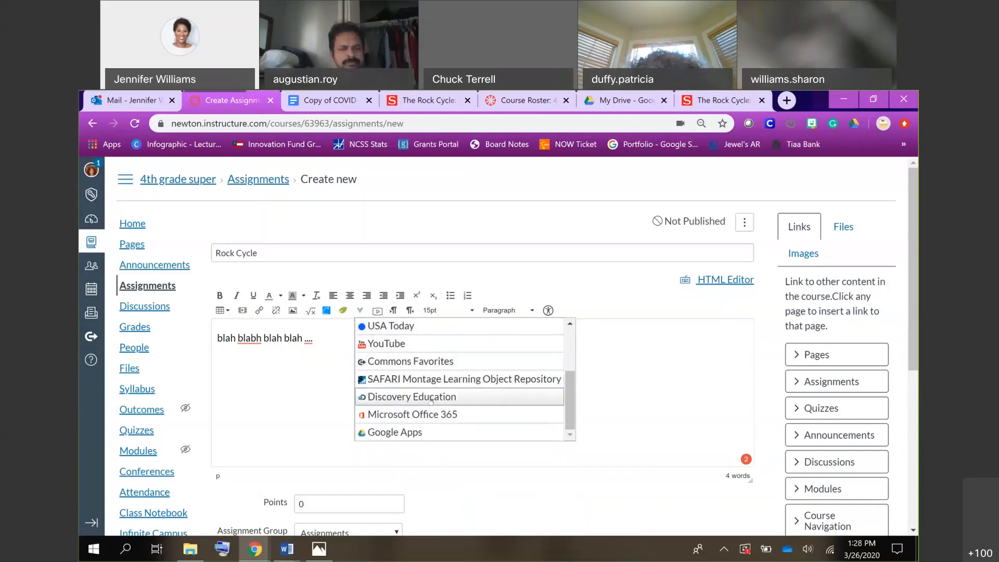
scroll(430, 400, down, 1)
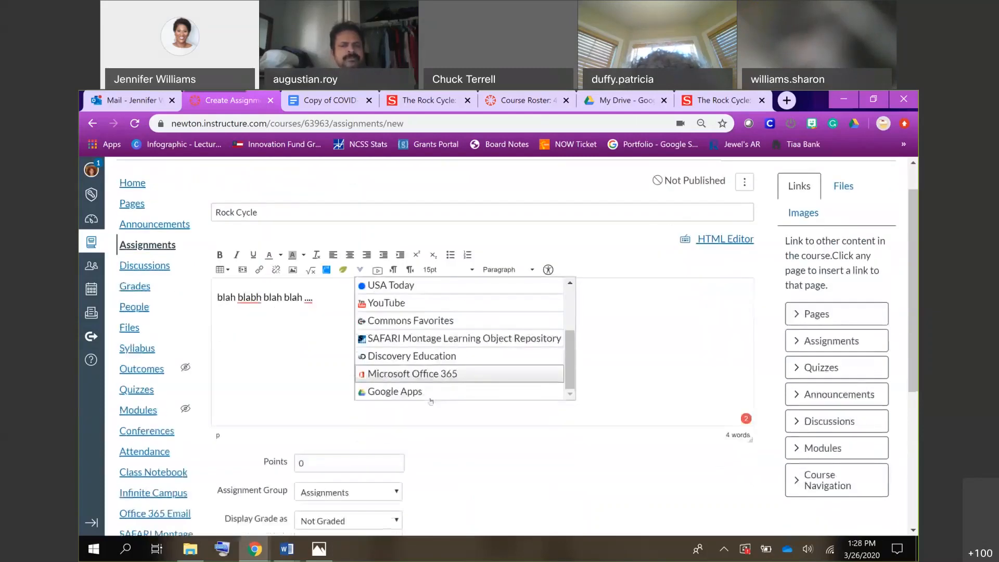
click(423, 358)
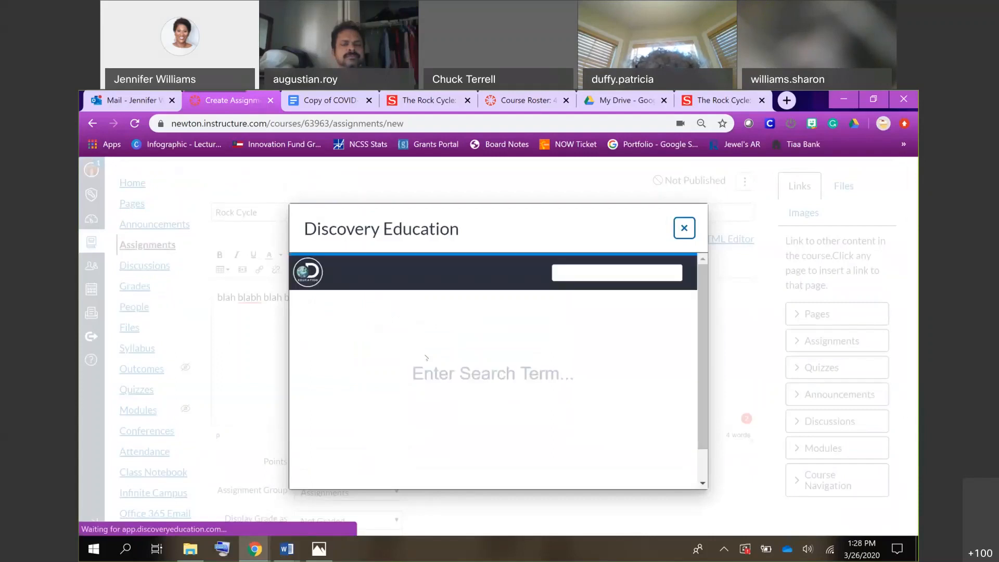
click(592, 276)
text(rocks)
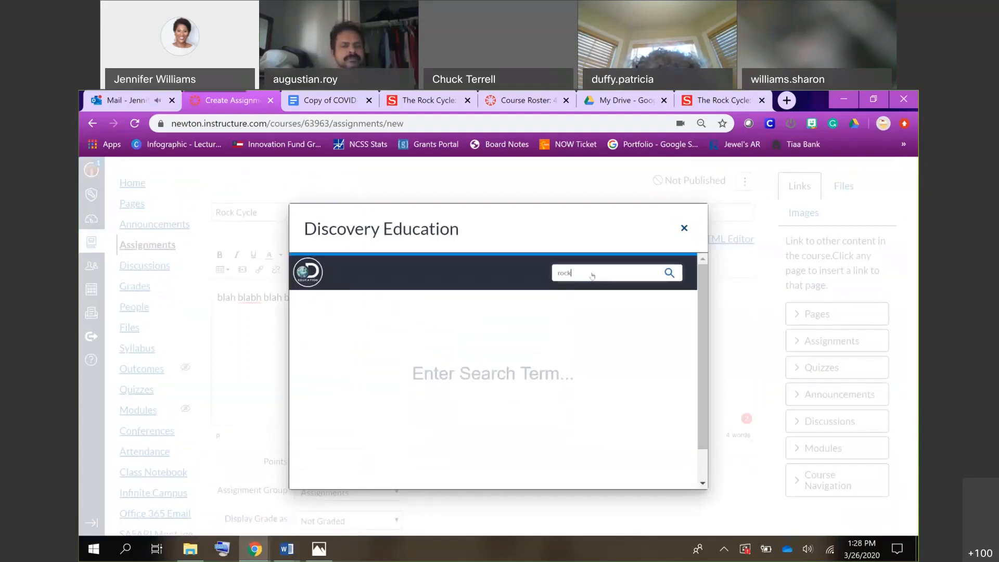
key(Return)
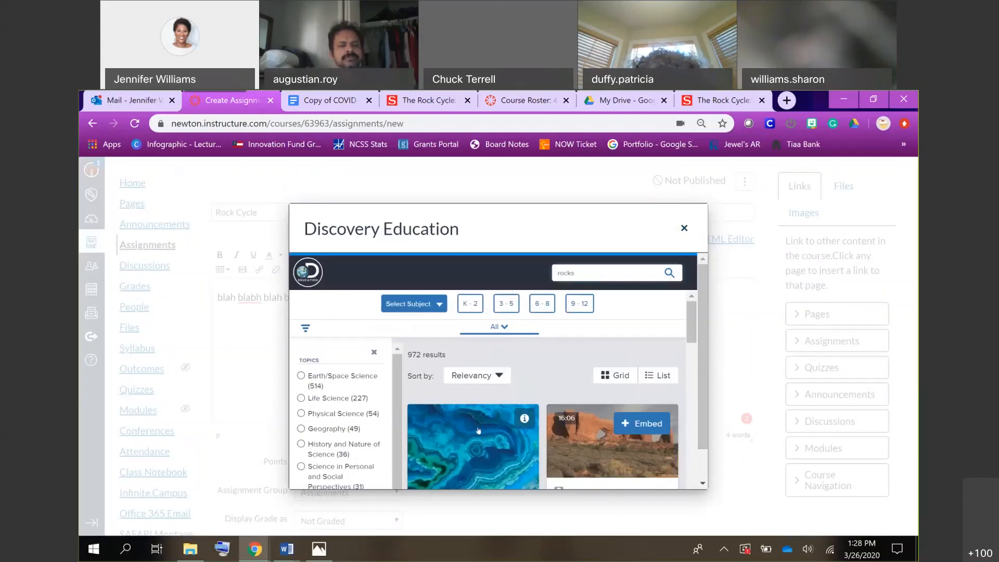
scroll(478, 430, down, 2)
scroll(535, 418, up, 1)
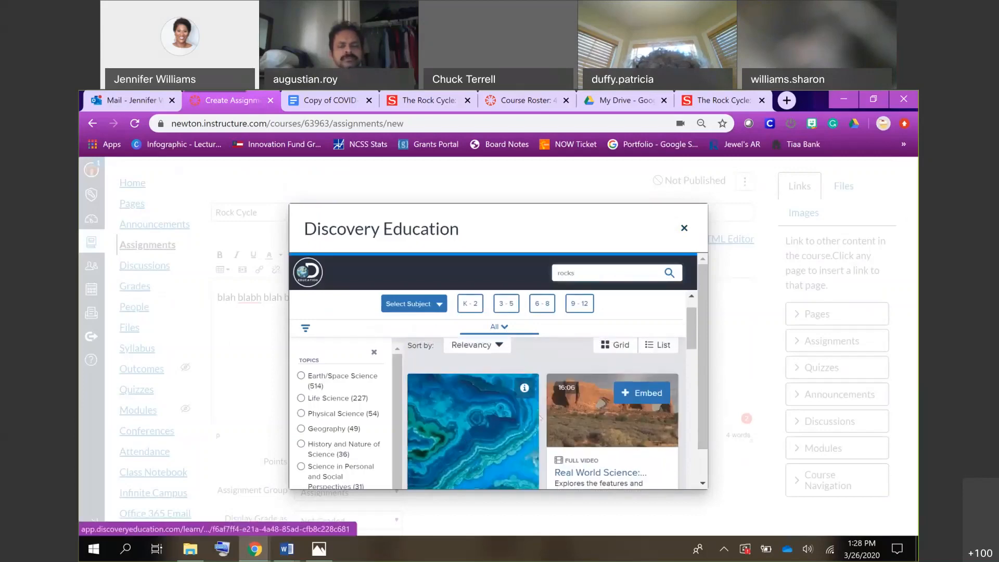
click(640, 398)
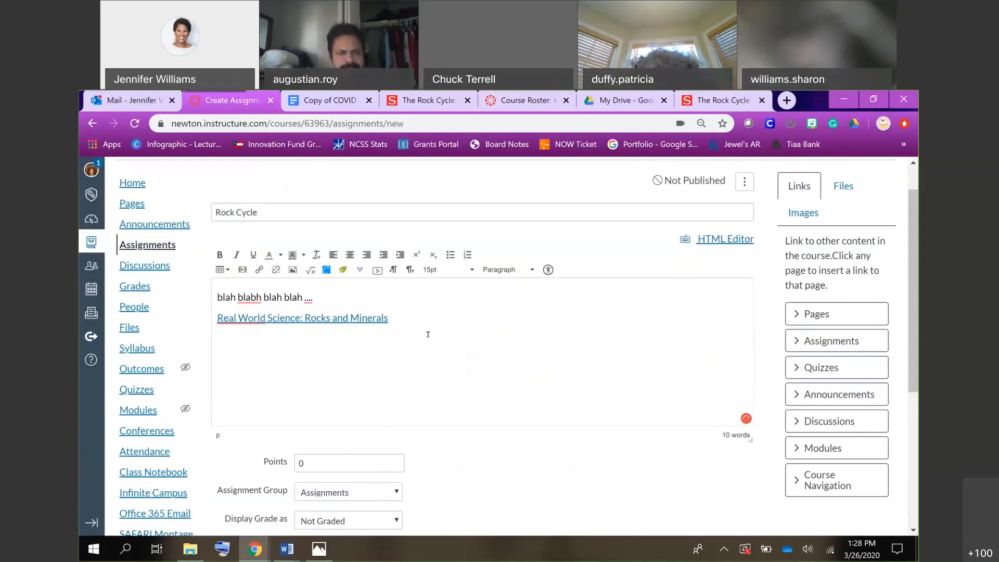
Set the Rock Cycle assignment's grade to display as Complete/Incomplete.
scroll(431, 391, down, 2)
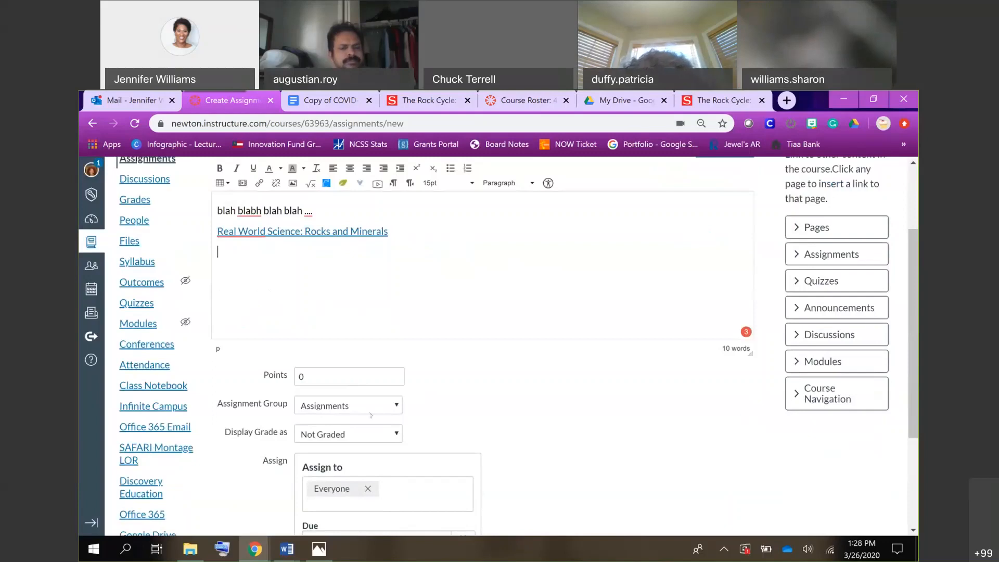
click(371, 434)
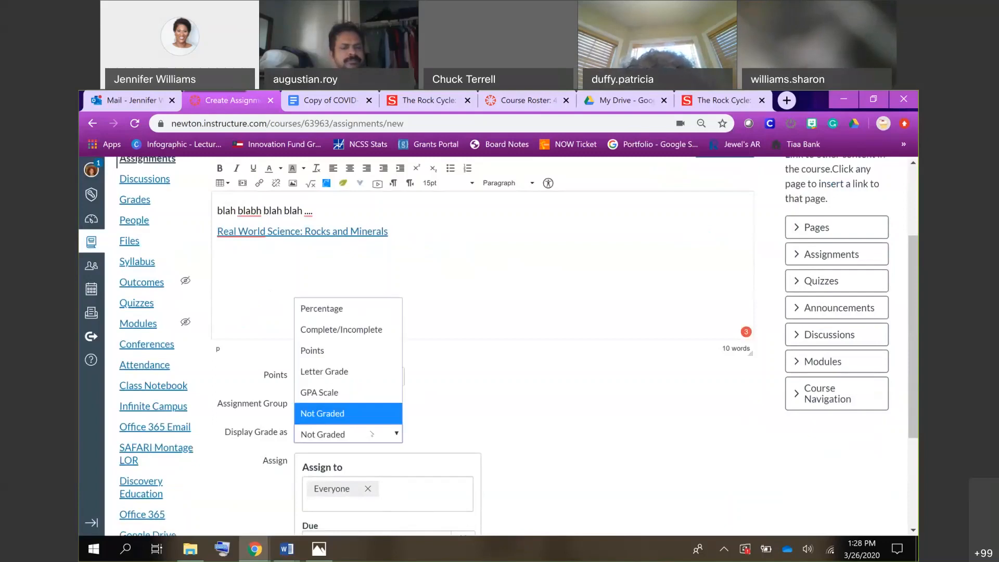
click(362, 327)
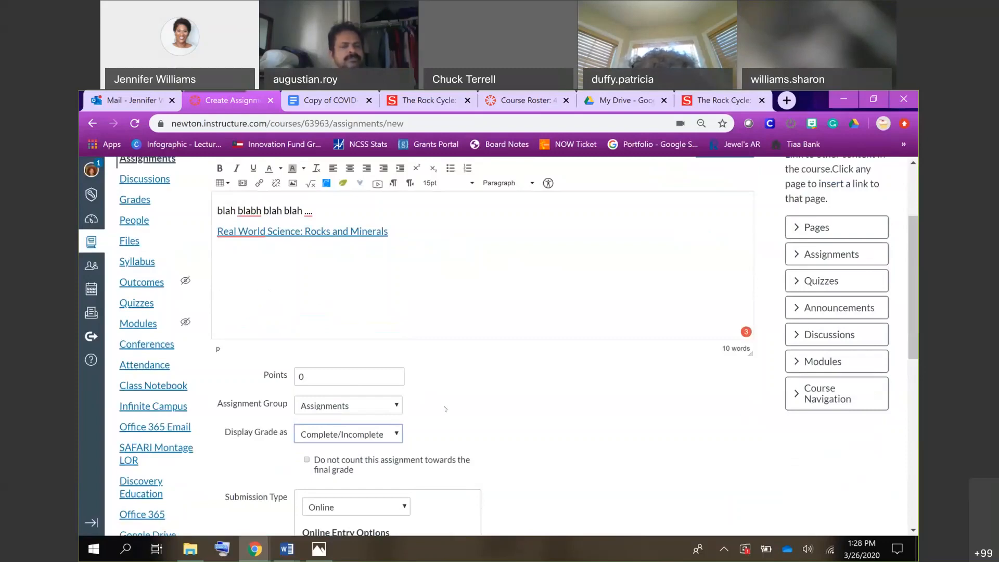
Allow online submissions by text entry, website URL, media recordings and file uploads for the assignment.
scroll(443, 419, down, 4)
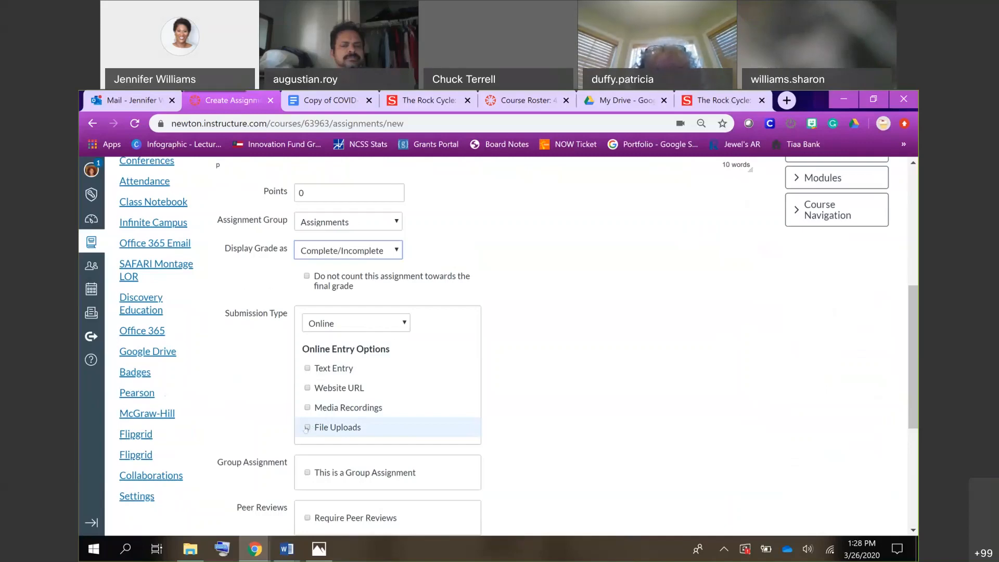
click(312, 429)
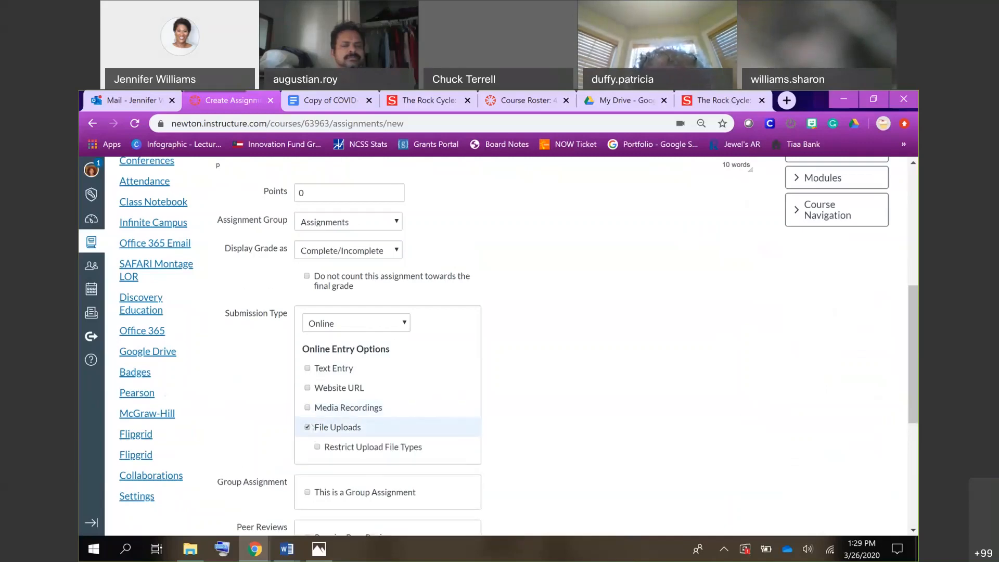
click(307, 388)
click(307, 408)
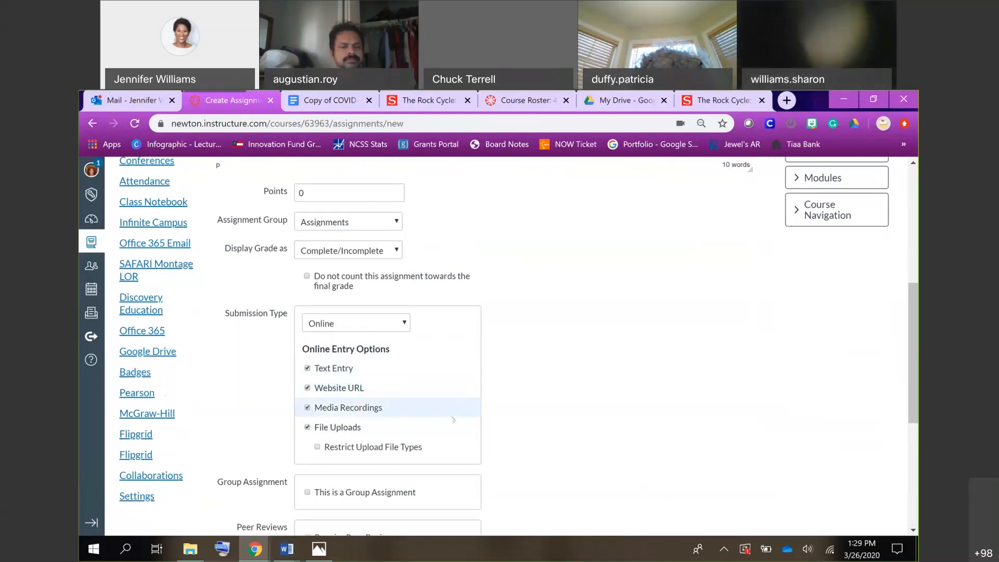
Make the assignment available to everyone from Mar 27 12am until Mar 31 11:59pm, and save and publish it.
scroll(452, 419, down, 4)
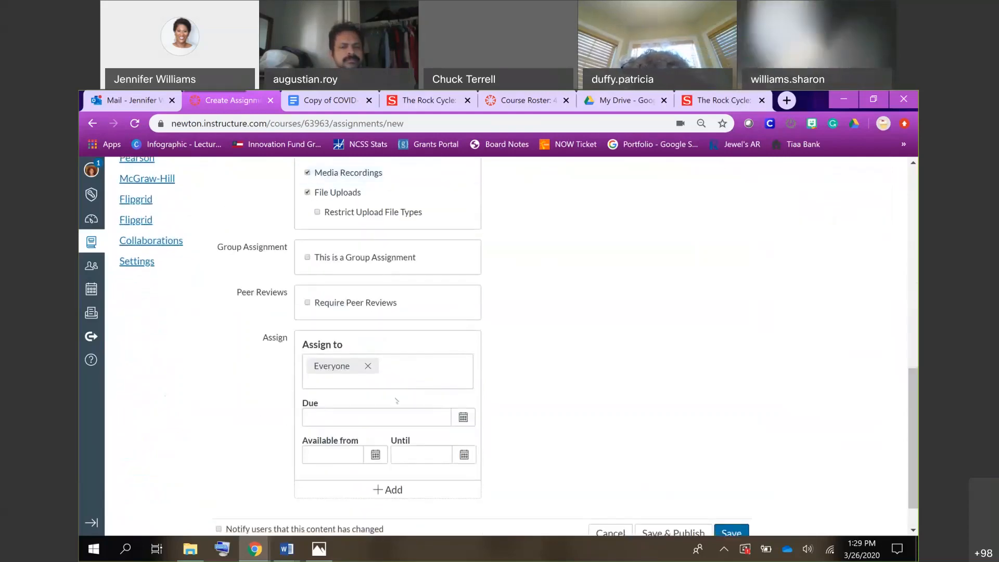
click(379, 460)
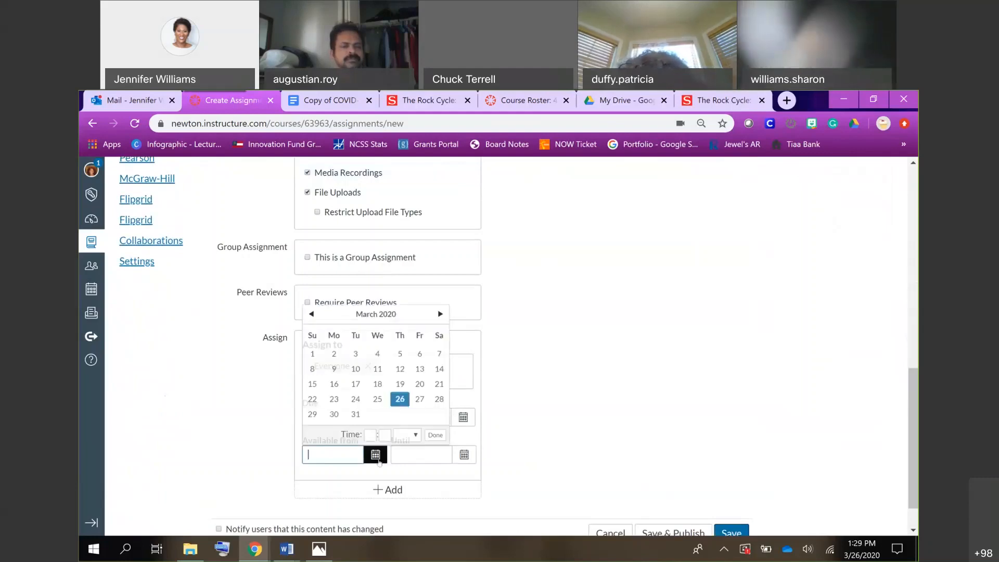
click(419, 398)
click(416, 454)
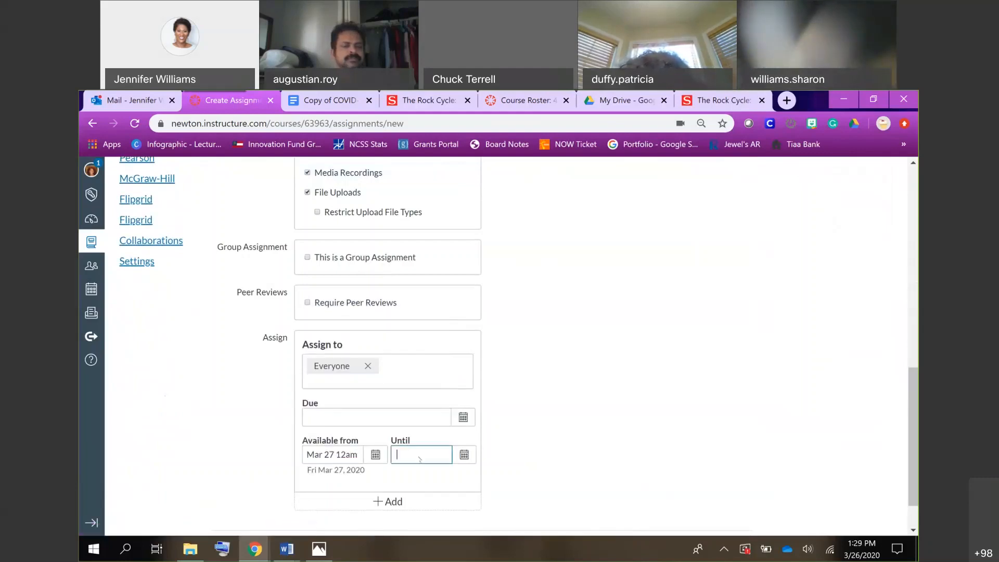
click(463, 455)
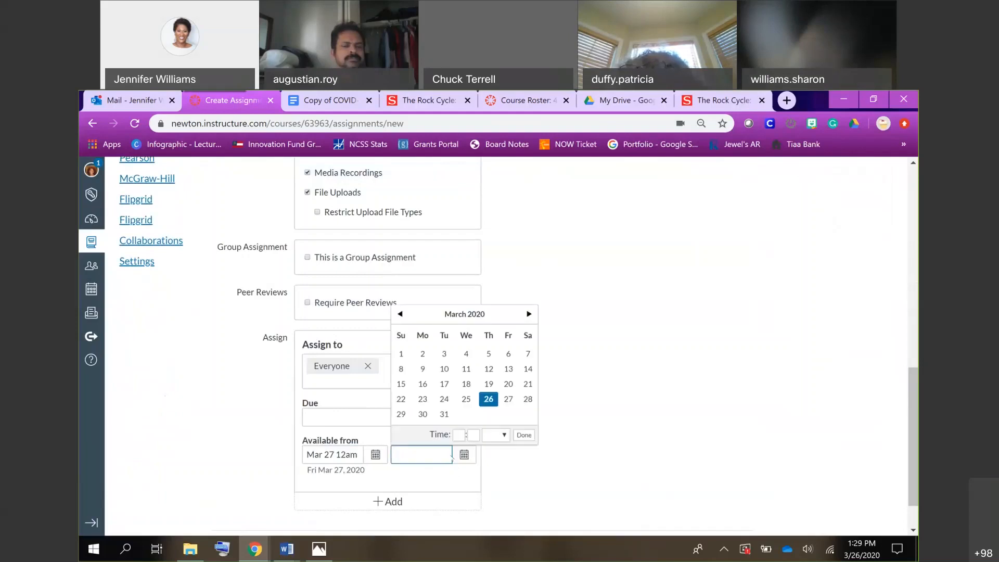
click(444, 413)
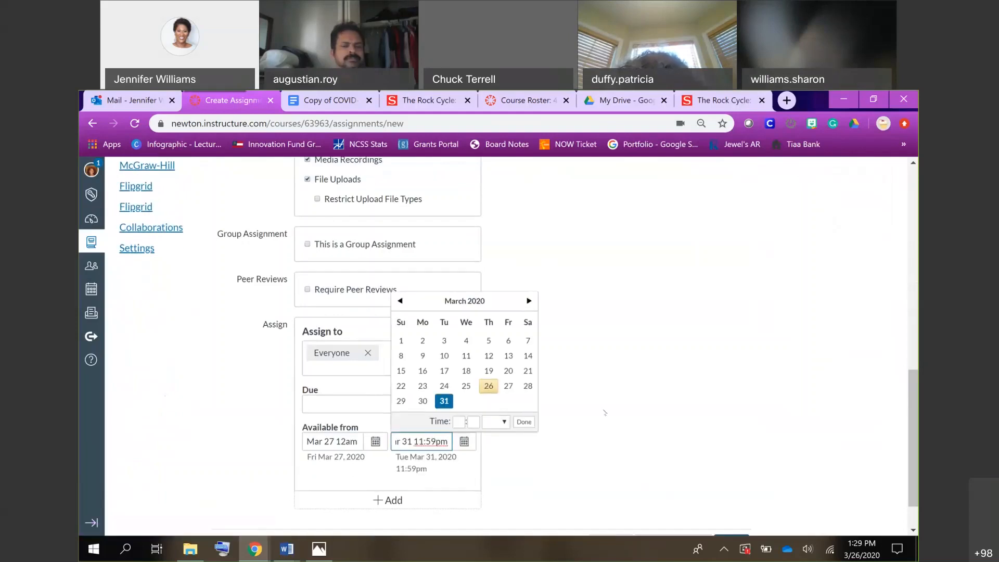
scroll(605, 413, down, 1)
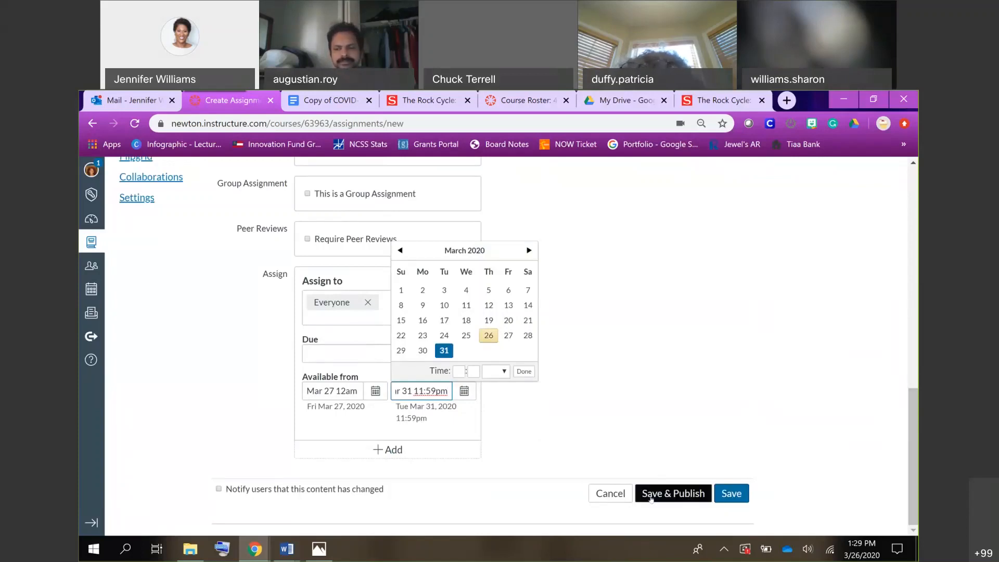
click(692, 498)
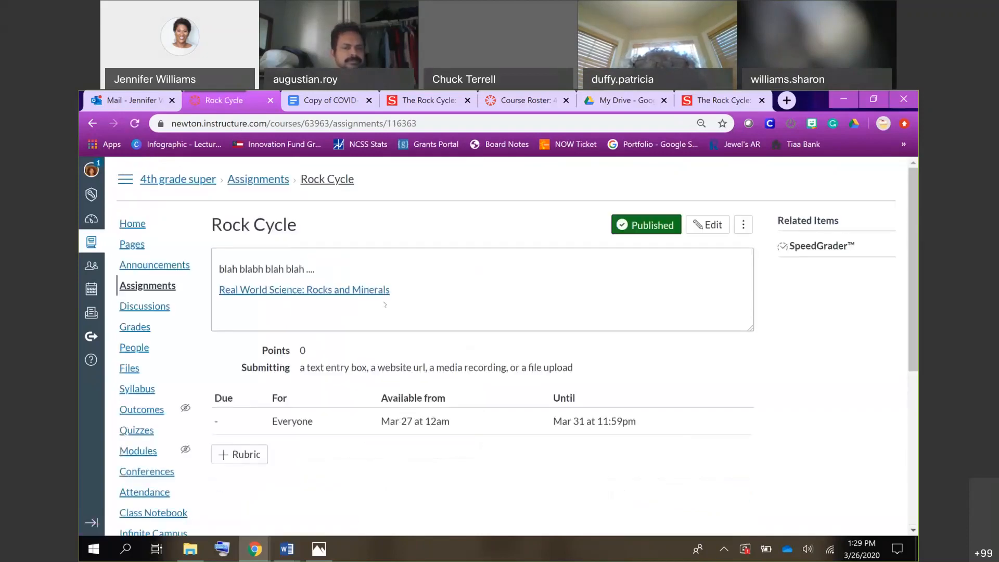
Open the linked Real World Science: Rocks and Minerals video from the published assignment, look over its page, and briefly play and pause it.
click(362, 295)
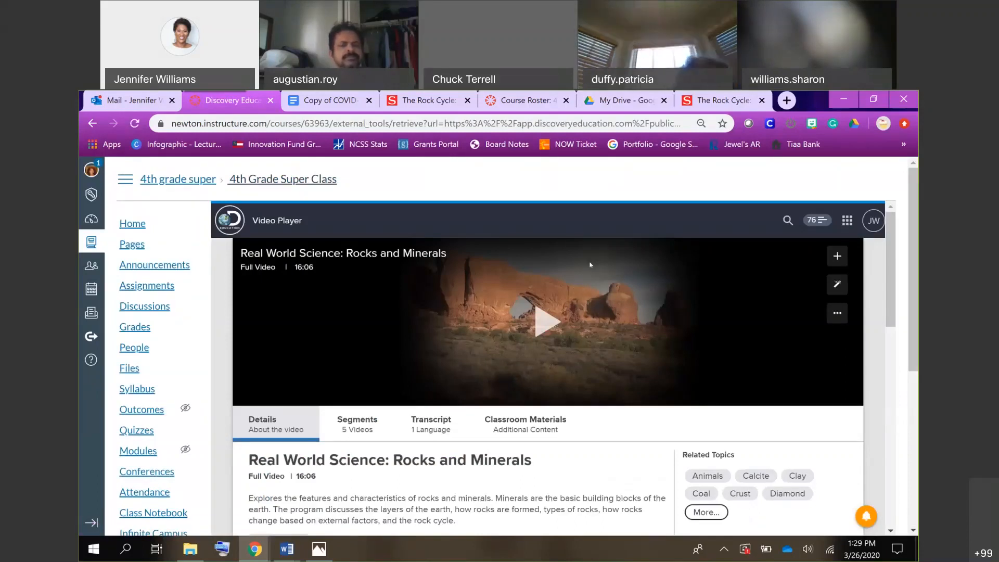
scroll(590, 265, down, 5)
scroll(590, 264, up, 5)
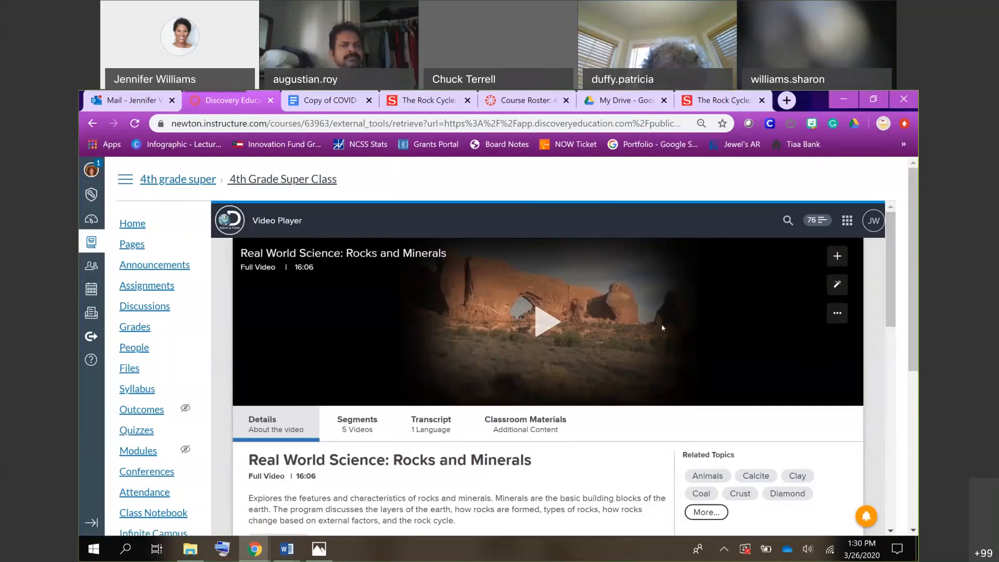
click(543, 327)
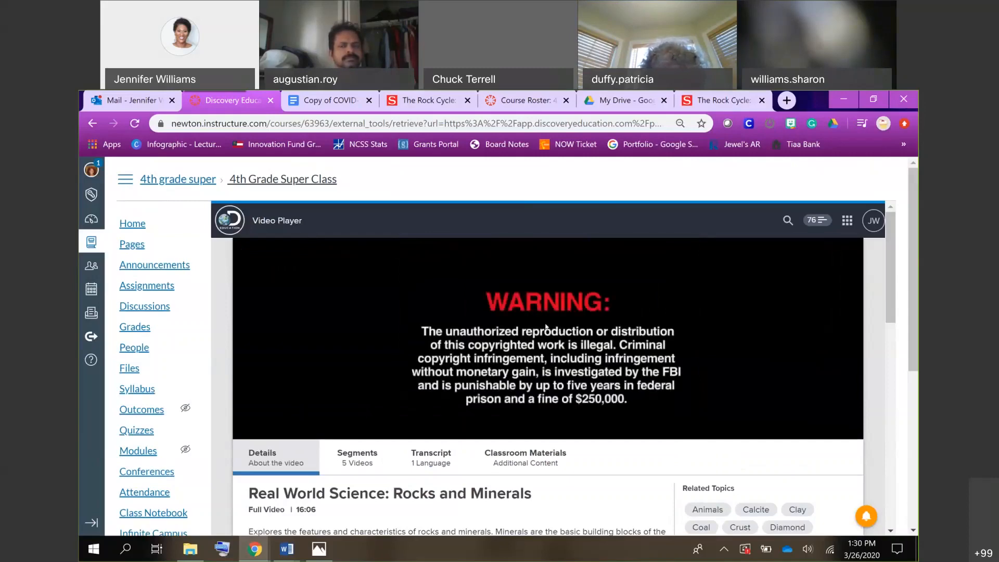
mouse_move(325, 416)
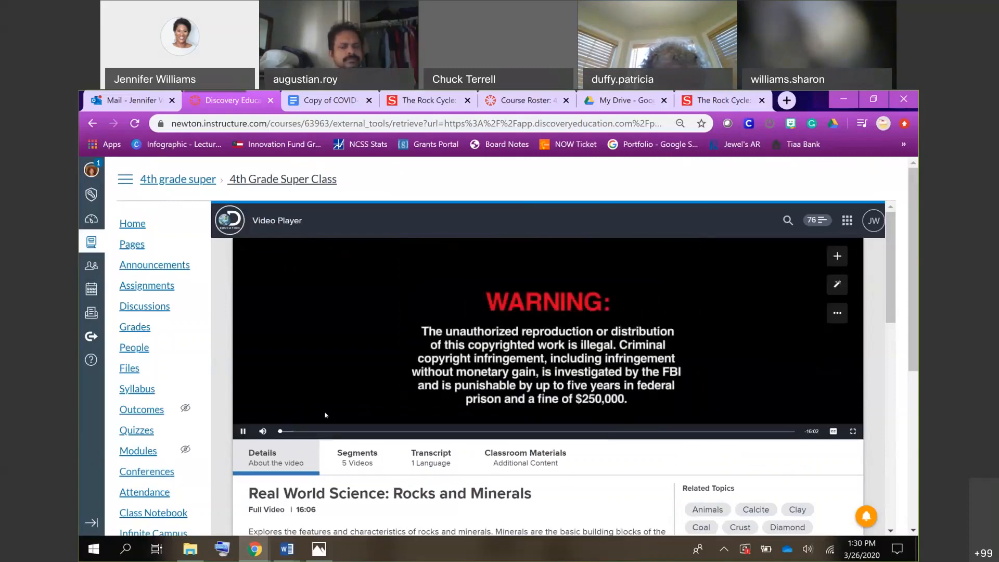
click(241, 432)
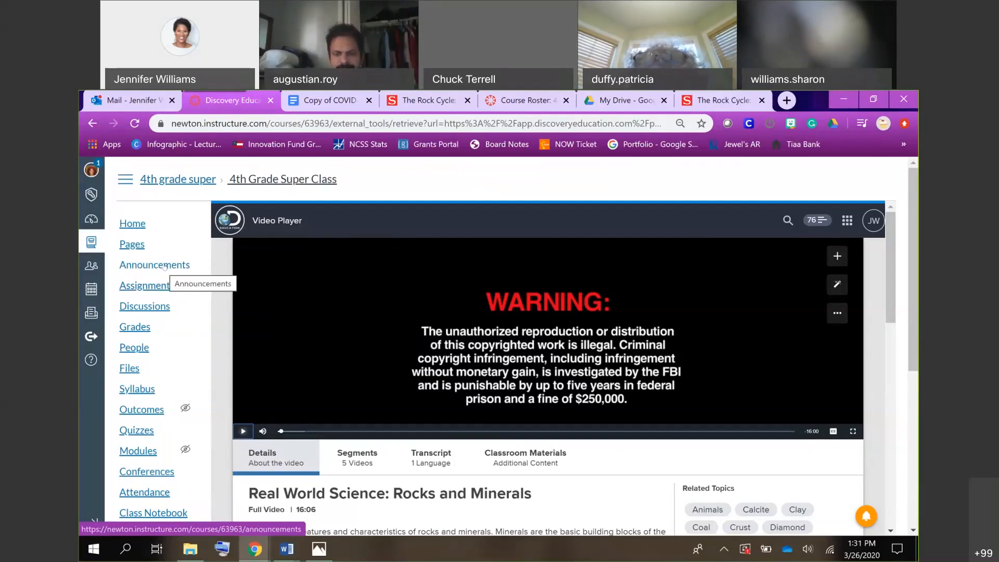
Open the Discussions page of the 4th grade super course.
click(154, 307)
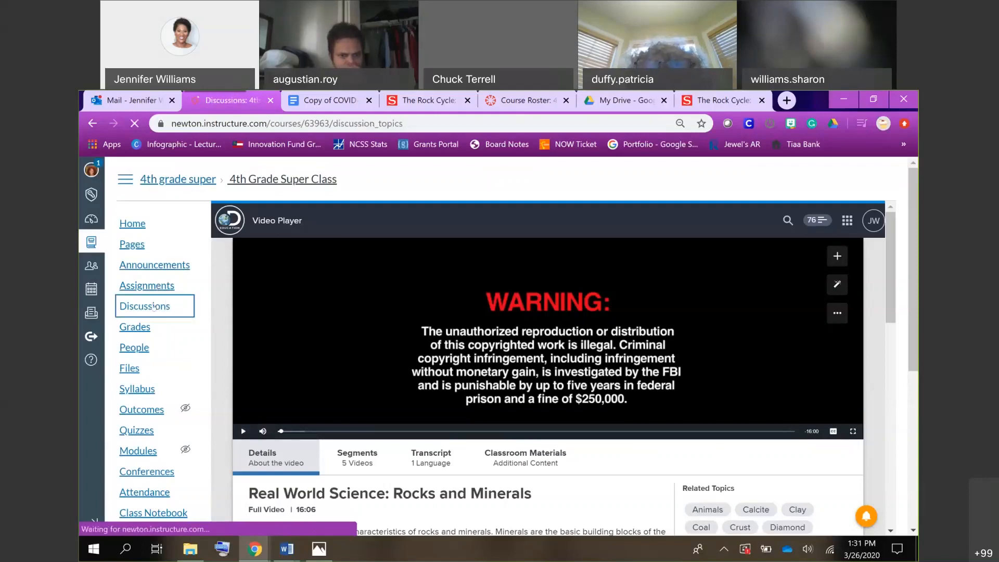
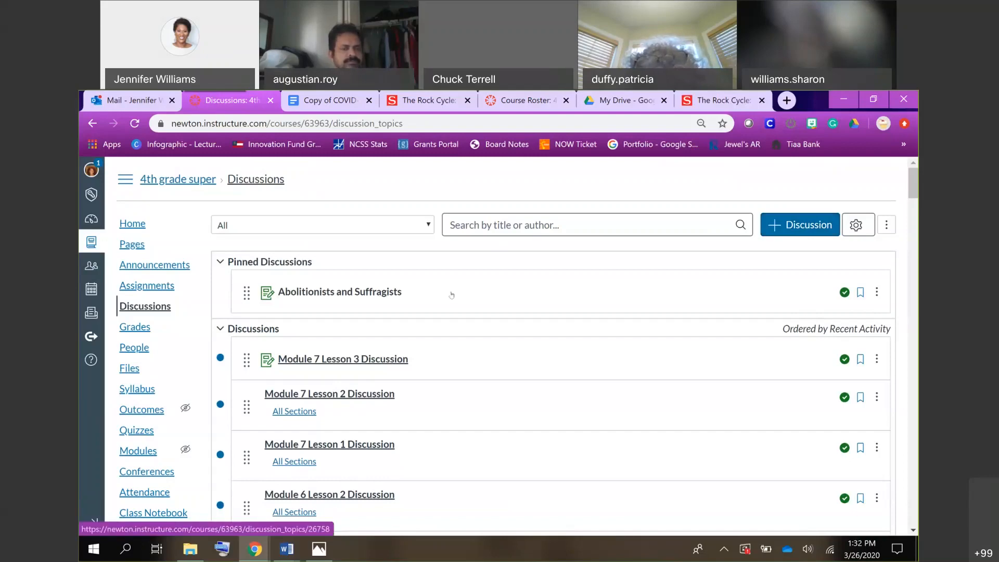
Open the Abolitionists and Suffragists discussion and examine its standard, essential question, task instructions and table of linked resources.
click(362, 292)
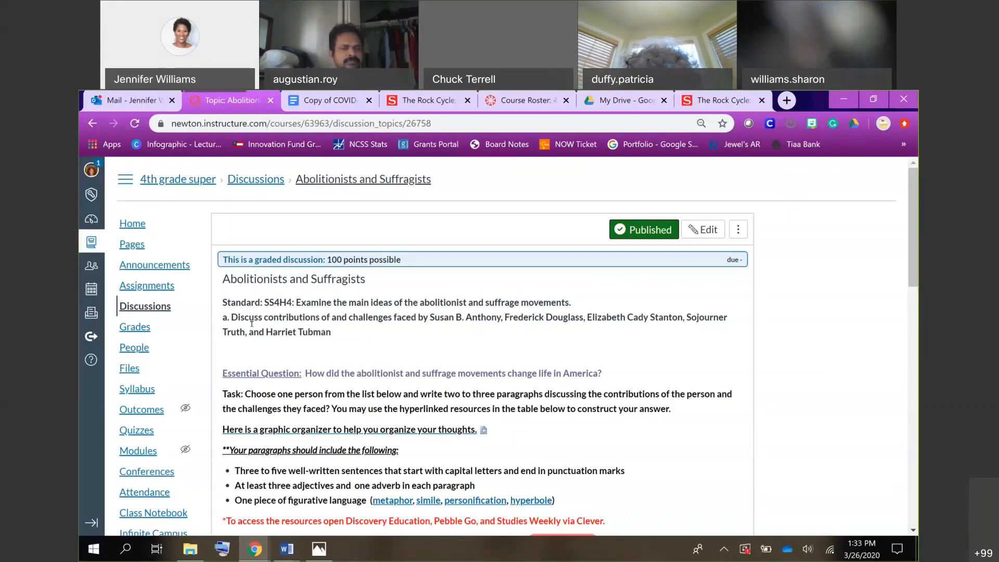
scroll(290, 328, down, 2)
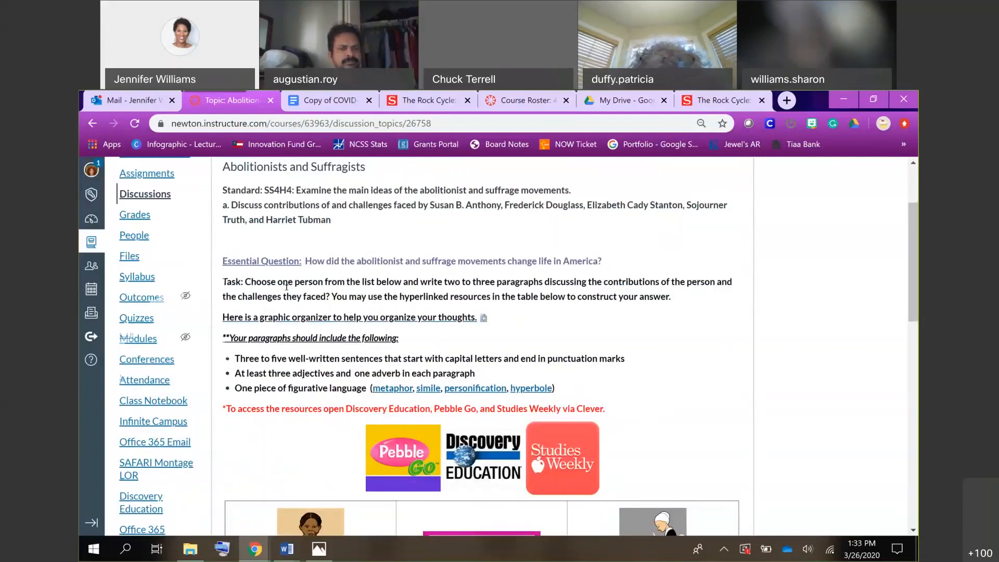
scroll(325, 207, down, 1)
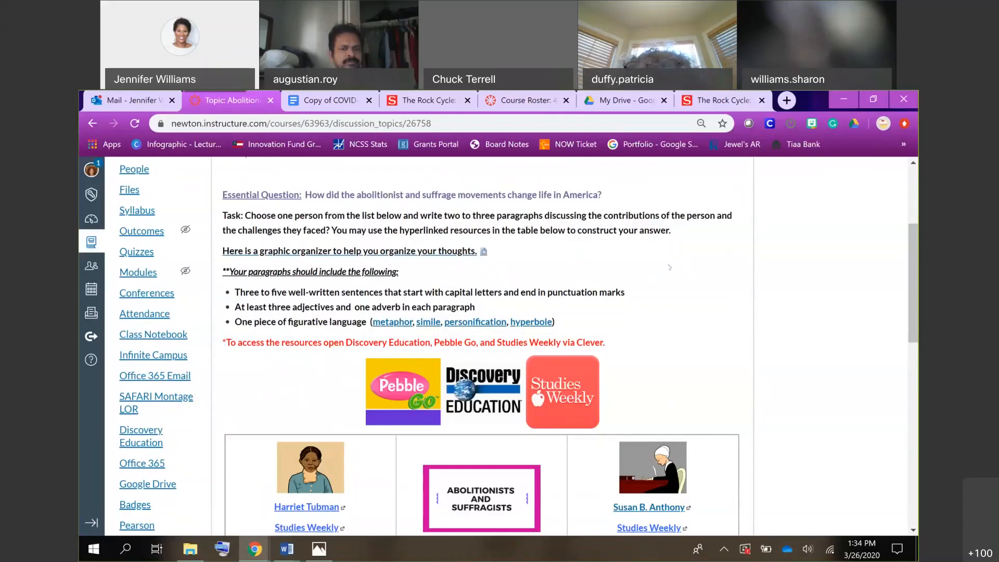
scroll(669, 267, down, 3)
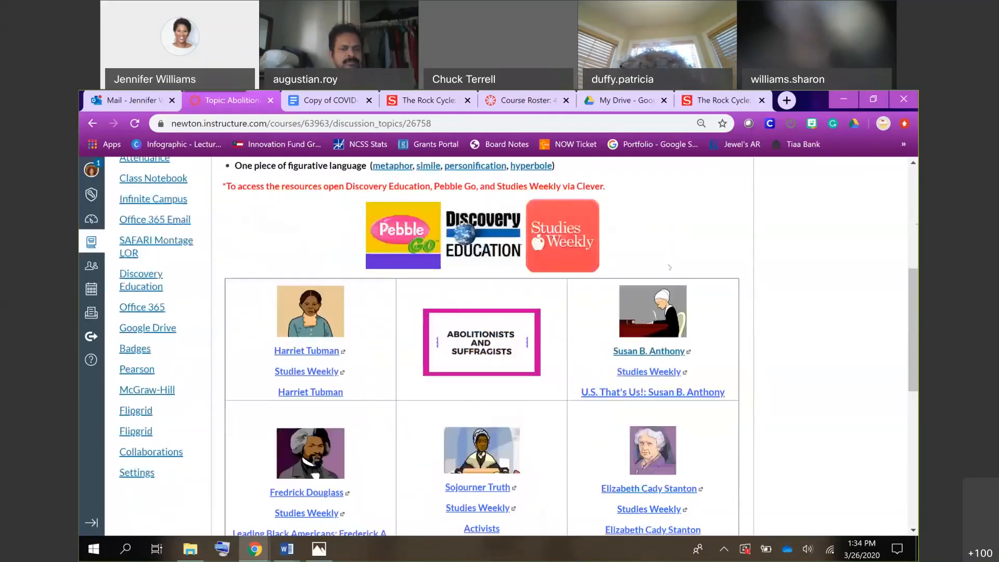
scroll(692, 262, down, 1)
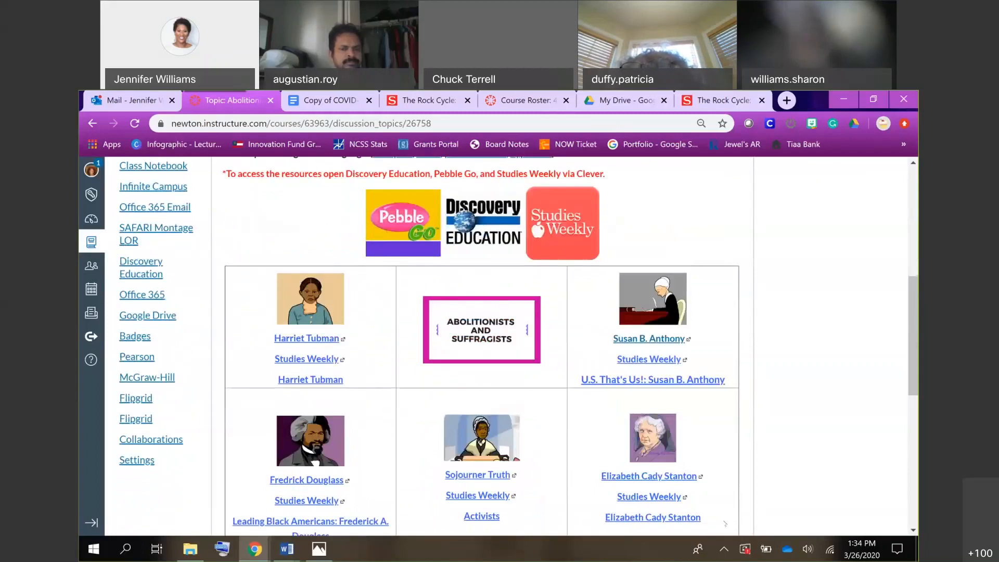
scroll(725, 523, down, 1)
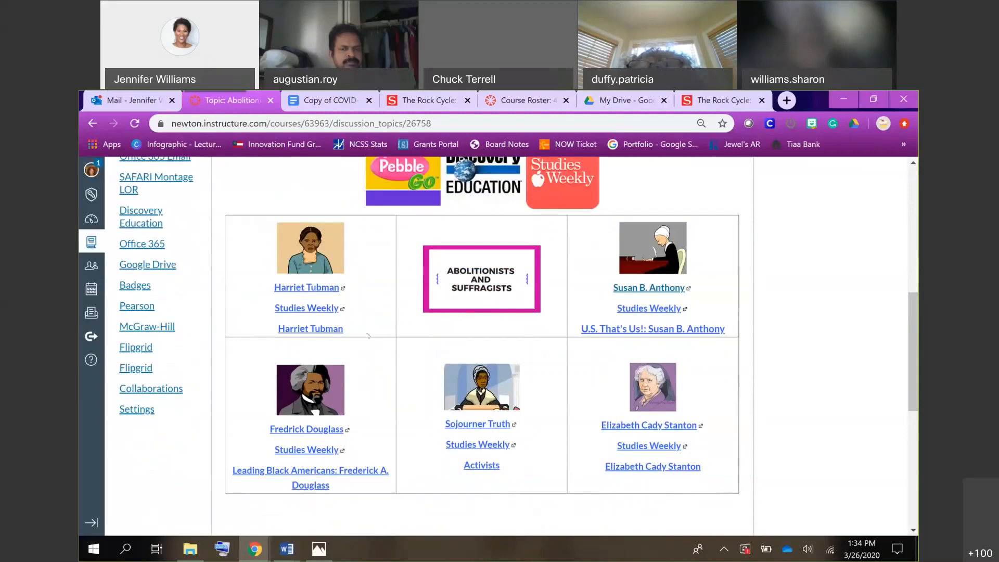
scroll(368, 336, up, 2)
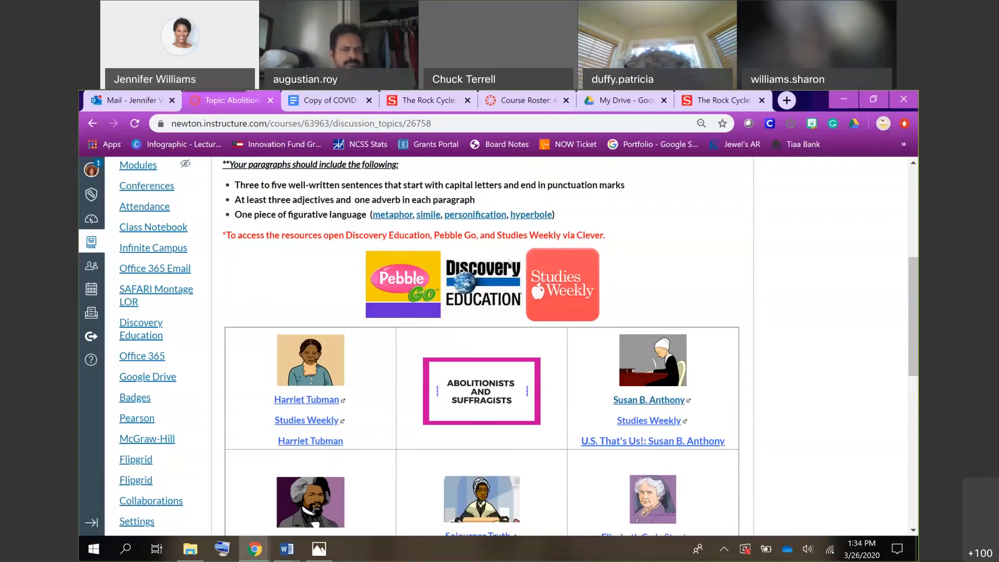
scroll(509, 261, up, 3)
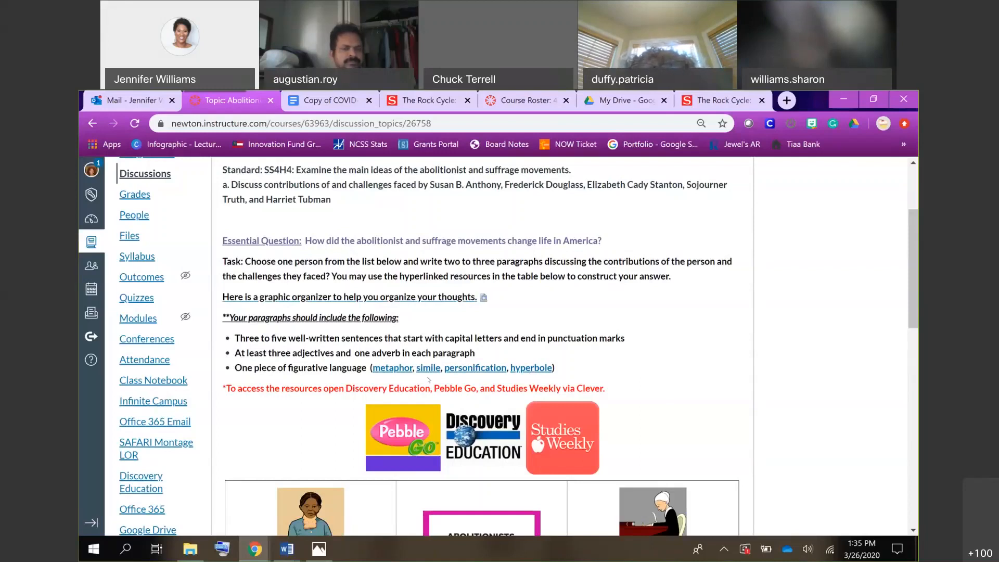
Download the linked metaphor image from the figurative language requirement, view it, and close it.
click(400, 369)
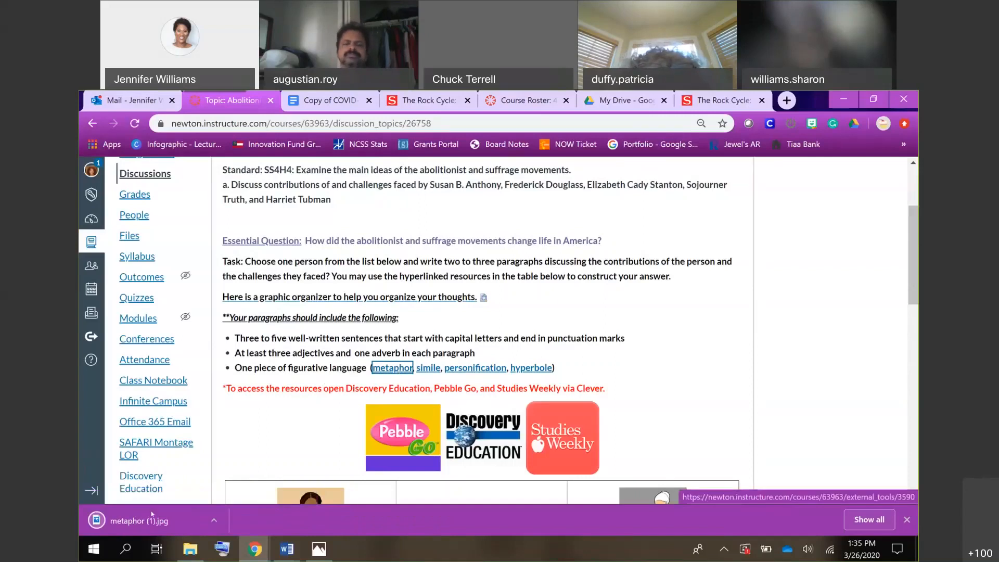
click(174, 520)
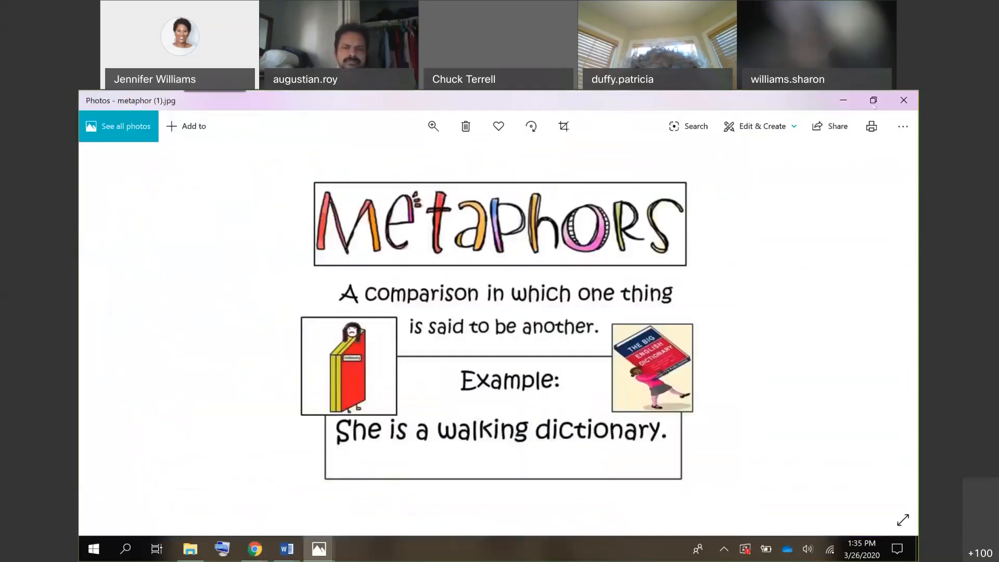
click(900, 98)
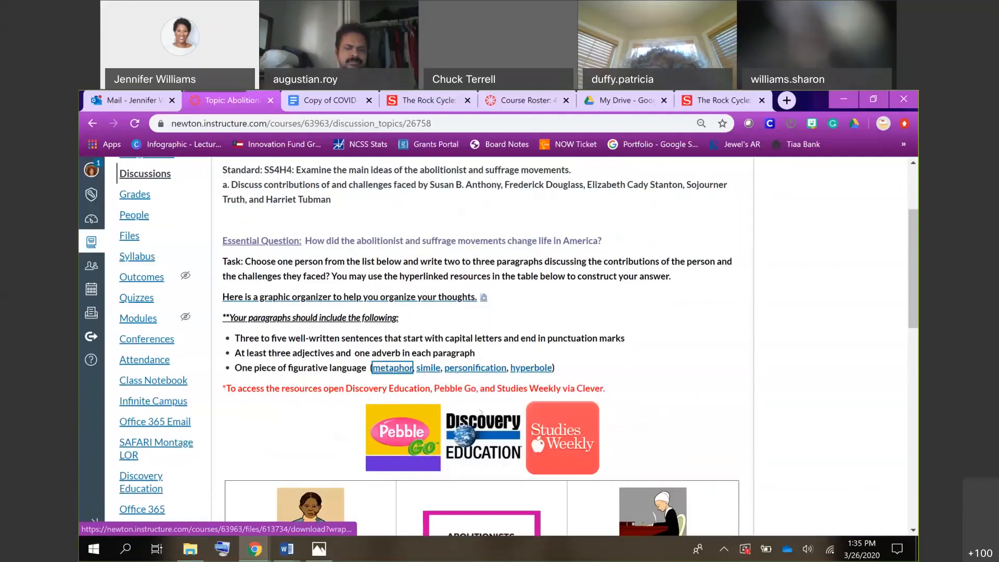
Examine the discussion's resource links for each historical figure and the embedded adverb and adjective help videos.
scroll(480, 412, down, 5)
scroll(478, 412, up, 3)
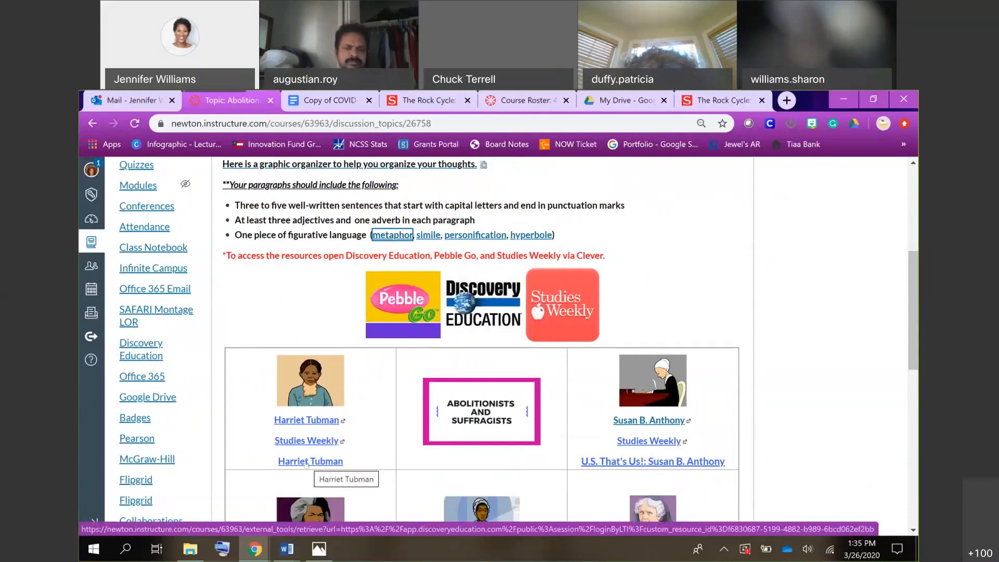
scroll(306, 463, down, 10)
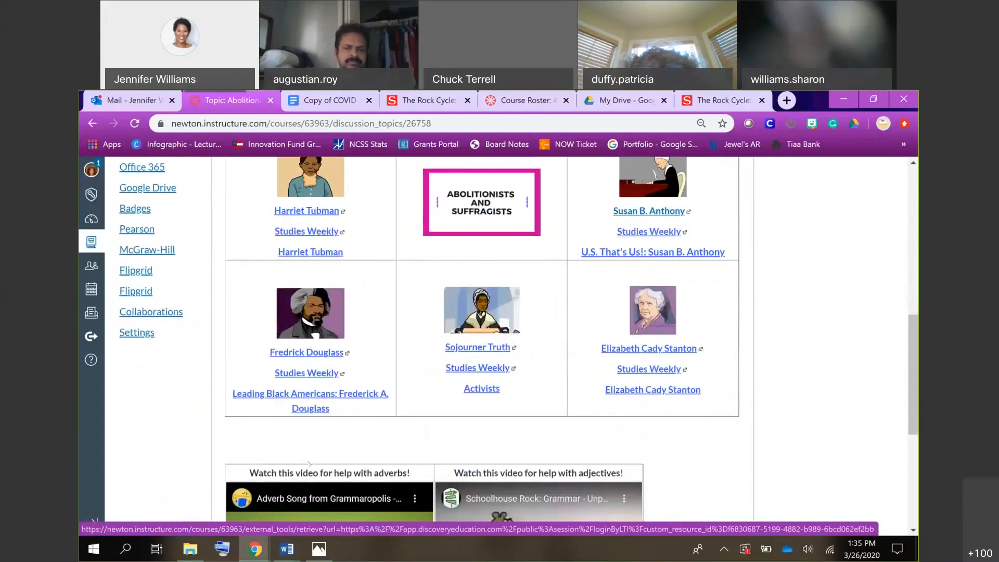
scroll(383, 313, up, 1)
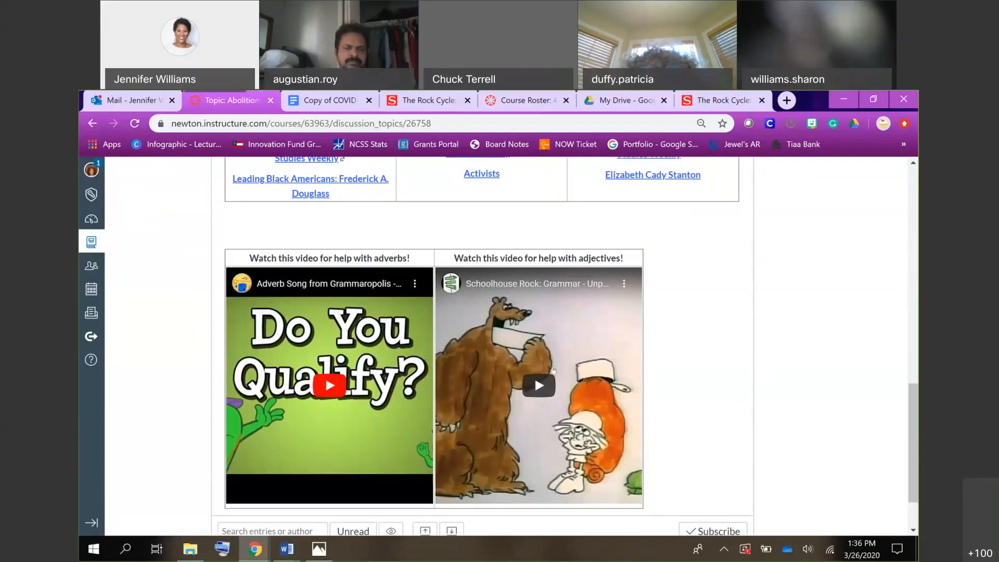
scroll(709, 388, up, 2)
scroll(709, 388, up, 10)
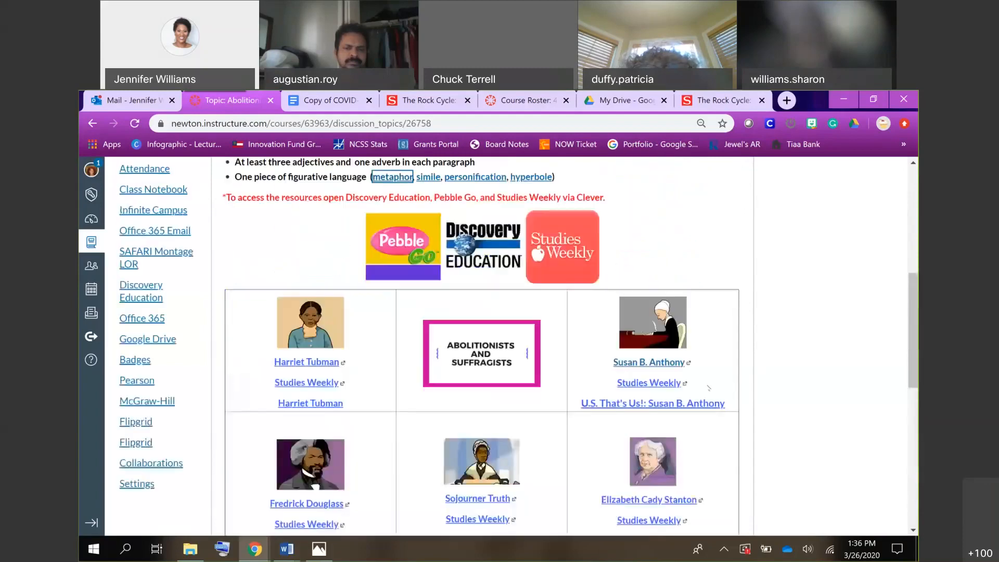
scroll(709, 387, up, 1)
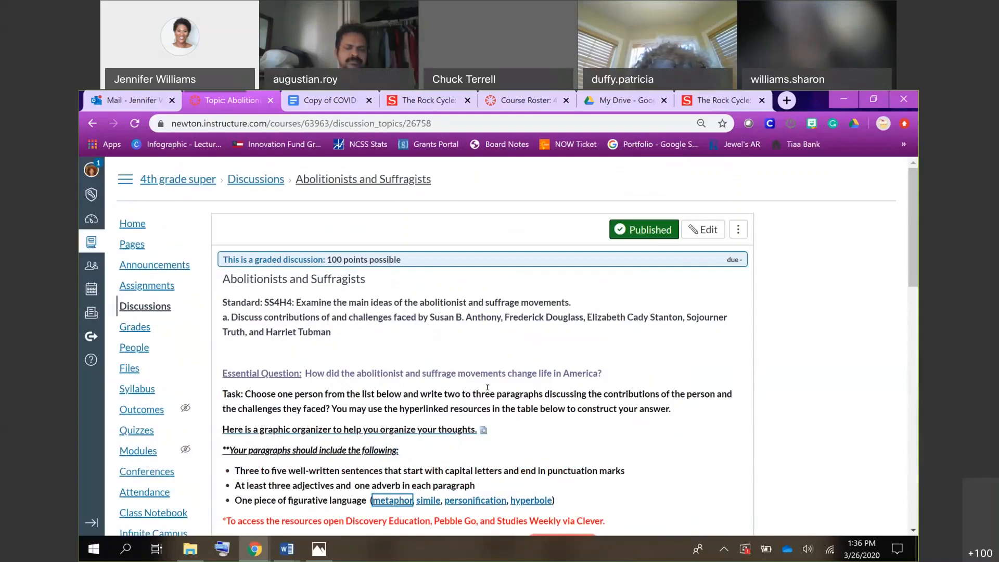
scroll(487, 387, down, 2)
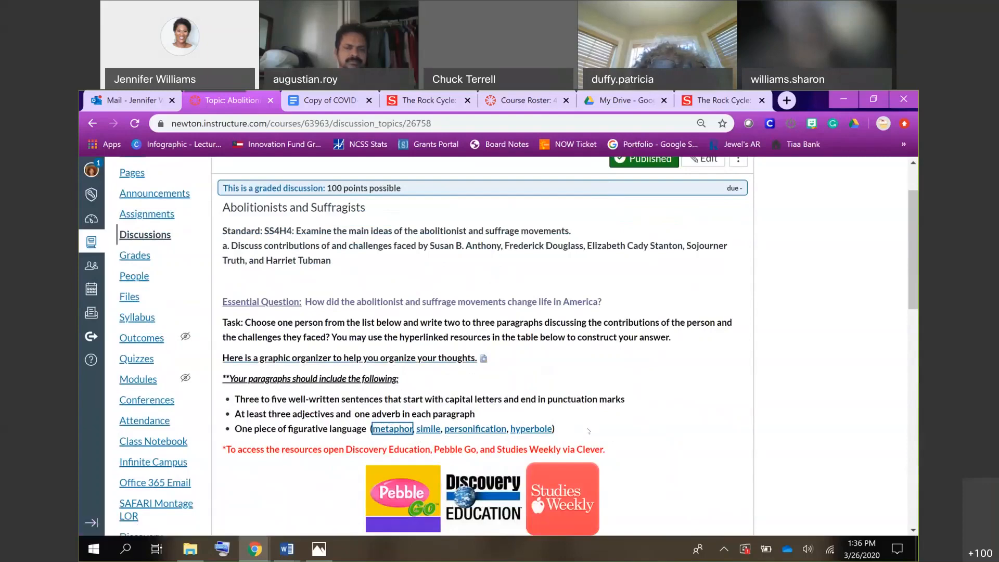
scroll(588, 430, down, 3)
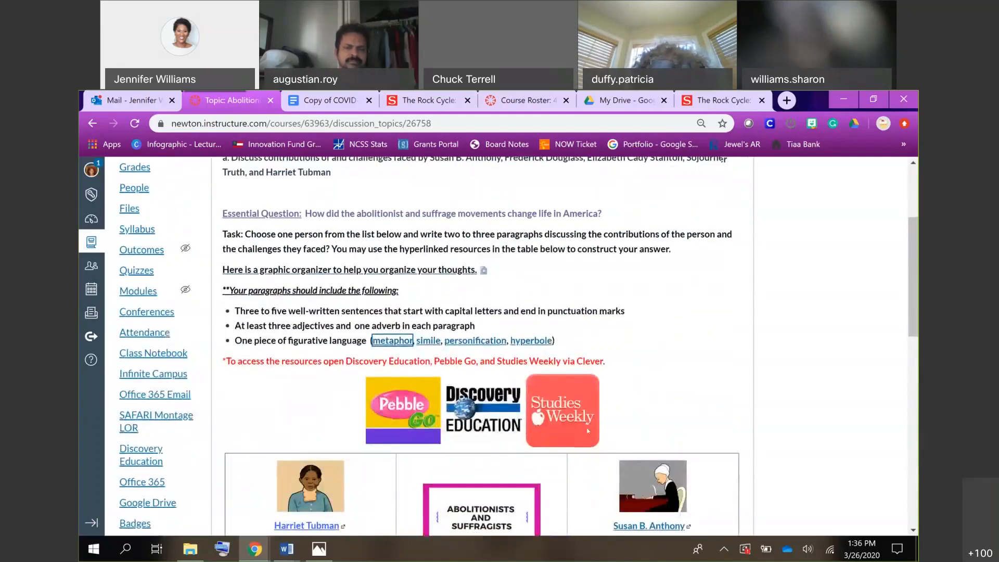
scroll(588, 430, down, 1)
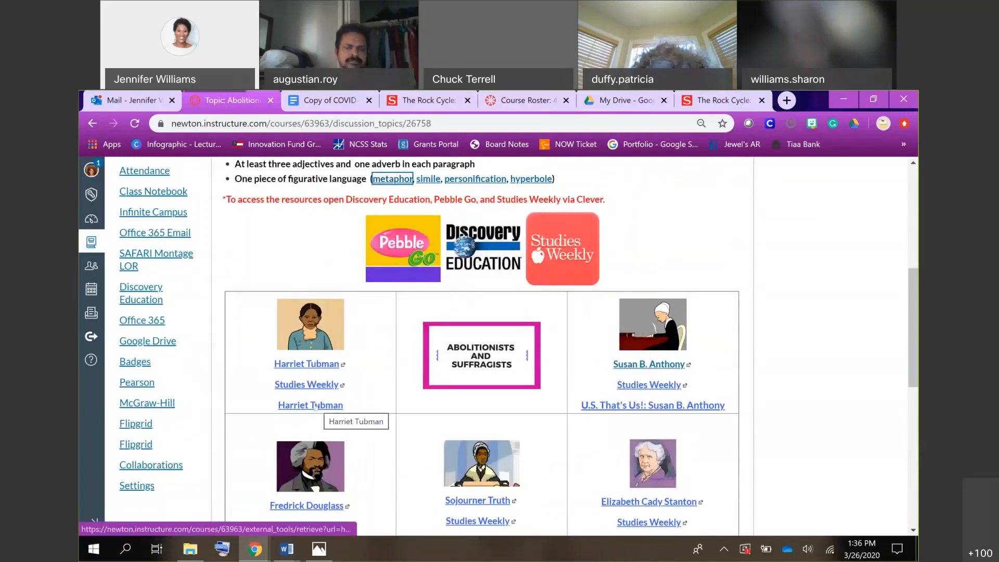
scroll(315, 406, up, 1)
scroll(325, 427, down, 5)
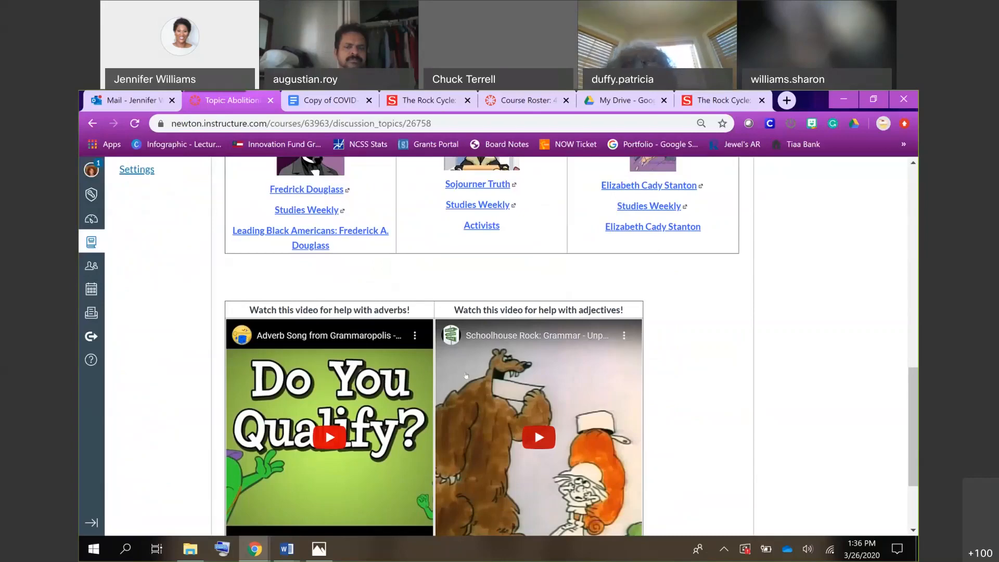
scroll(465, 374, up, 10)
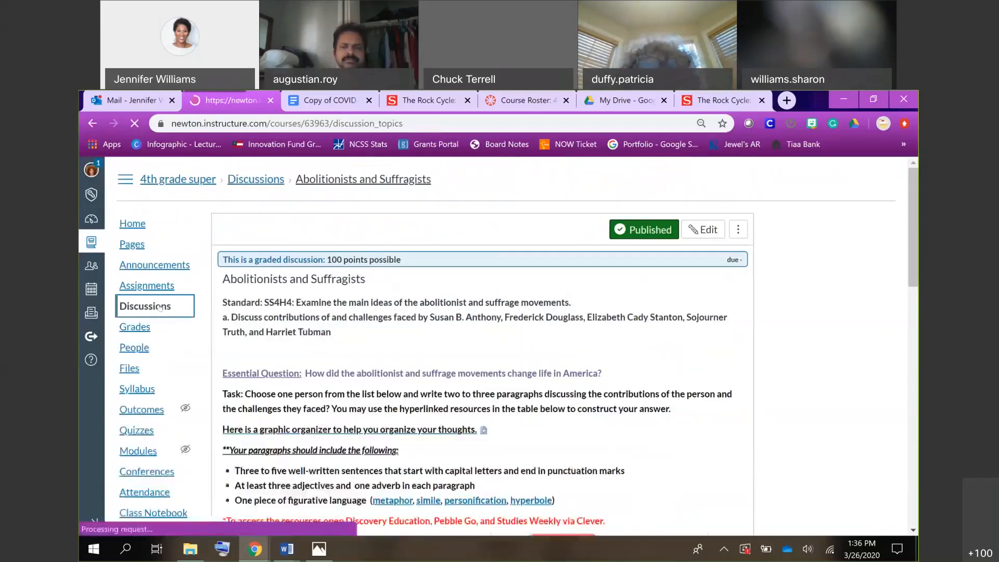
Start a new discussion from the Discussions page, titled "Rock Cycle", with the placeholder body text "fjkdlskfjkkdjfjsajf;jfksdk....".
click(158, 306)
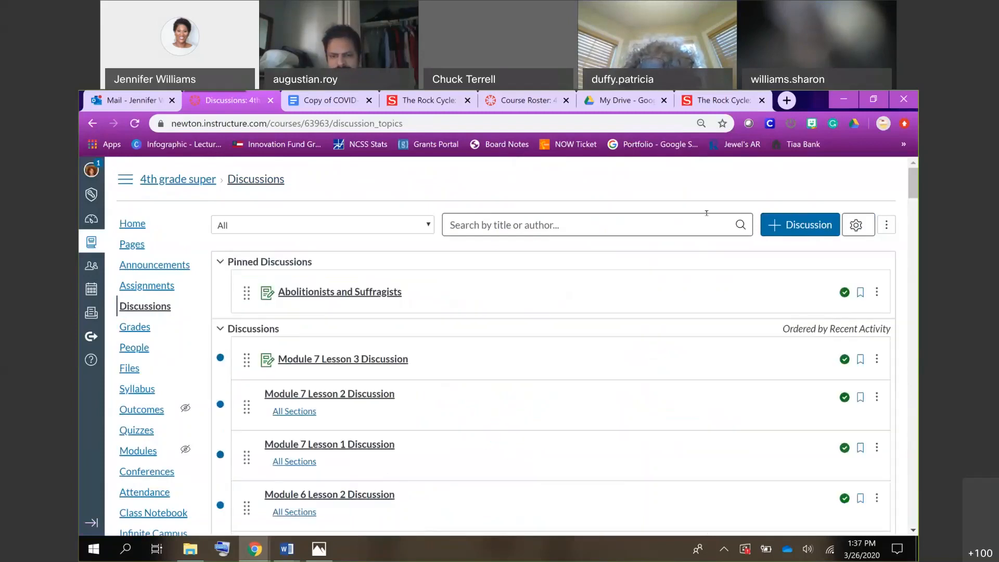
click(802, 232)
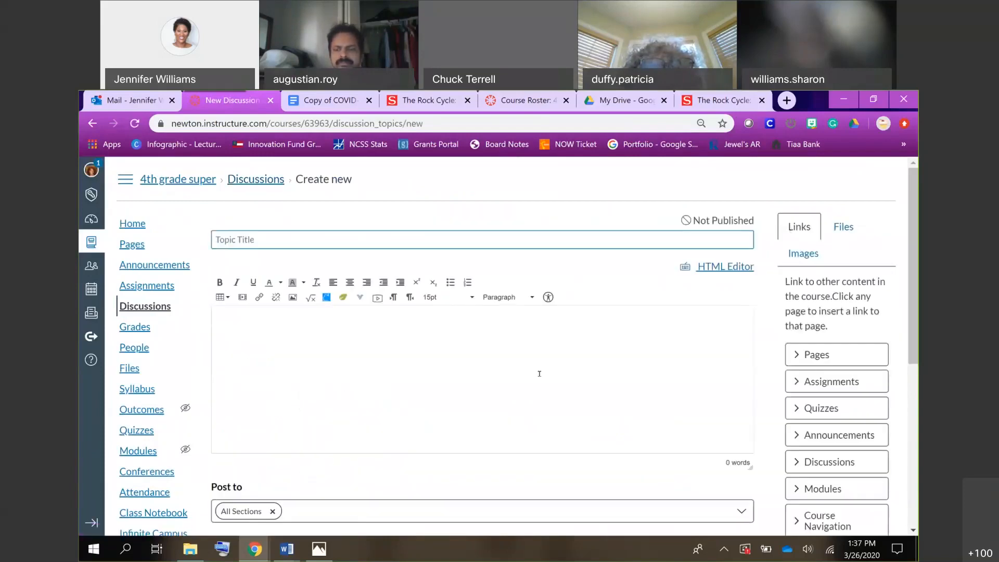
text(Rock Cycle)
click(513, 402)
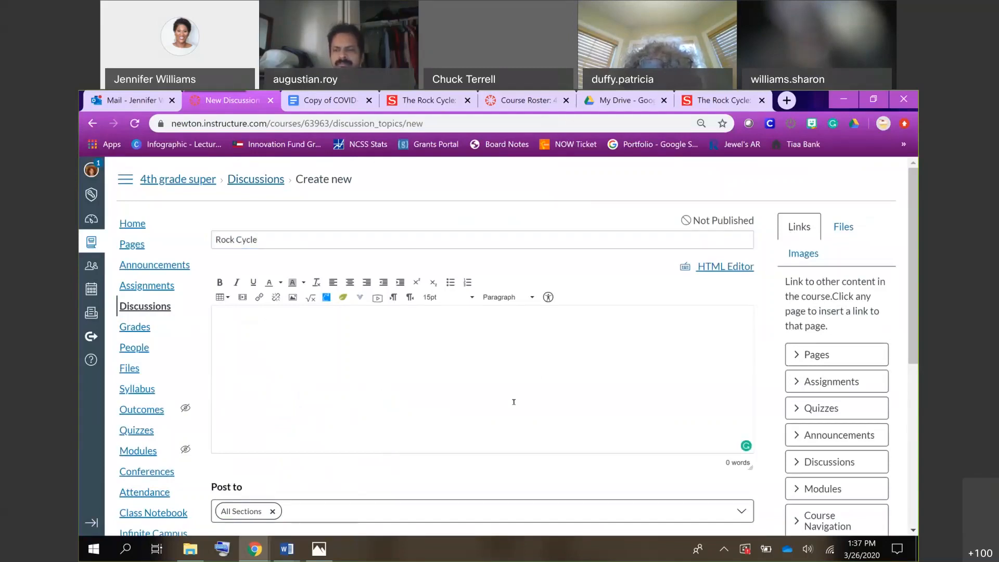
text(fjkdlskfjkkd)
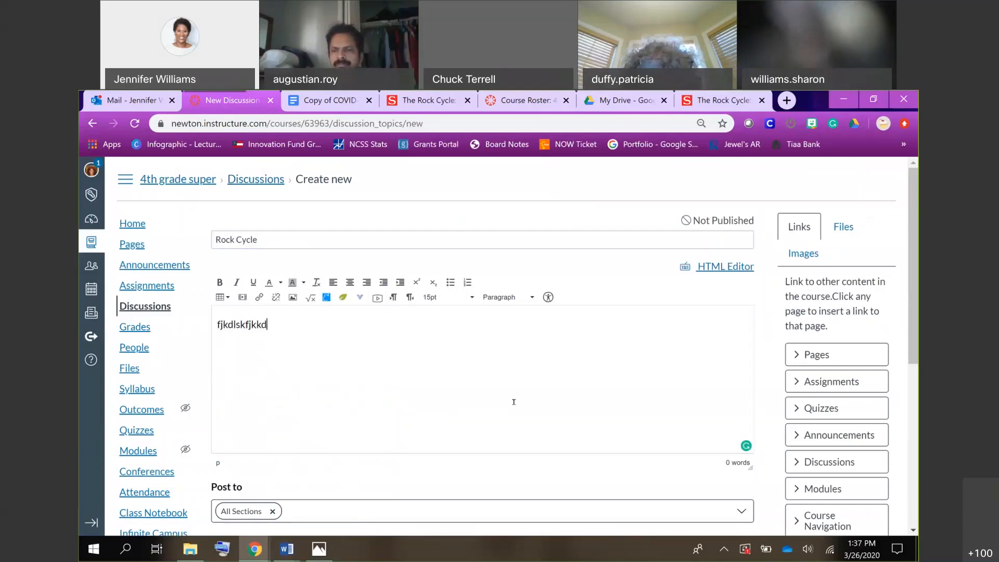
text(jfjsajf;jfksdk....)
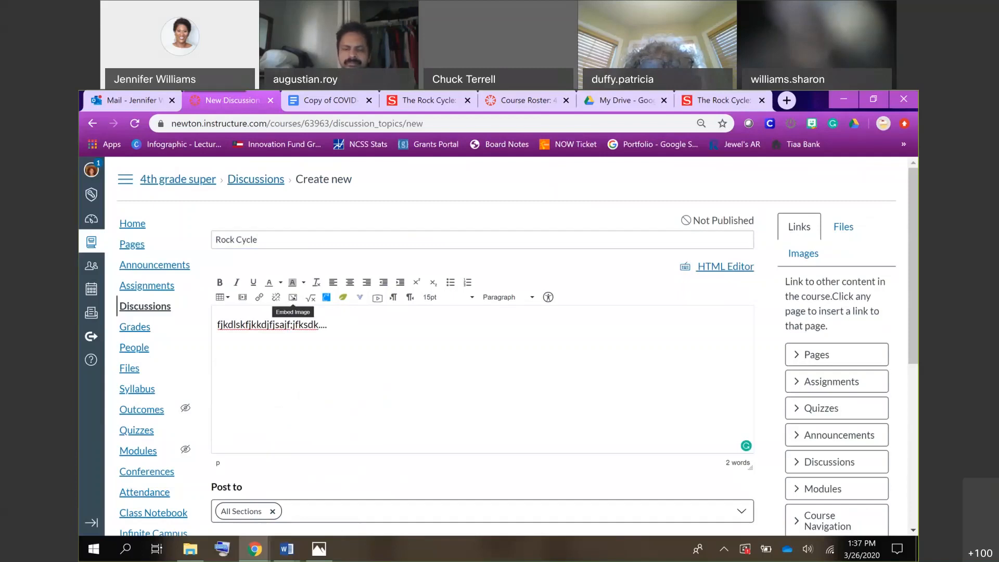
Search Flickr for "rocks" and embed the first pebble image in the discussion body with the alt text "Rocks".
click(292, 298)
click(436, 248)
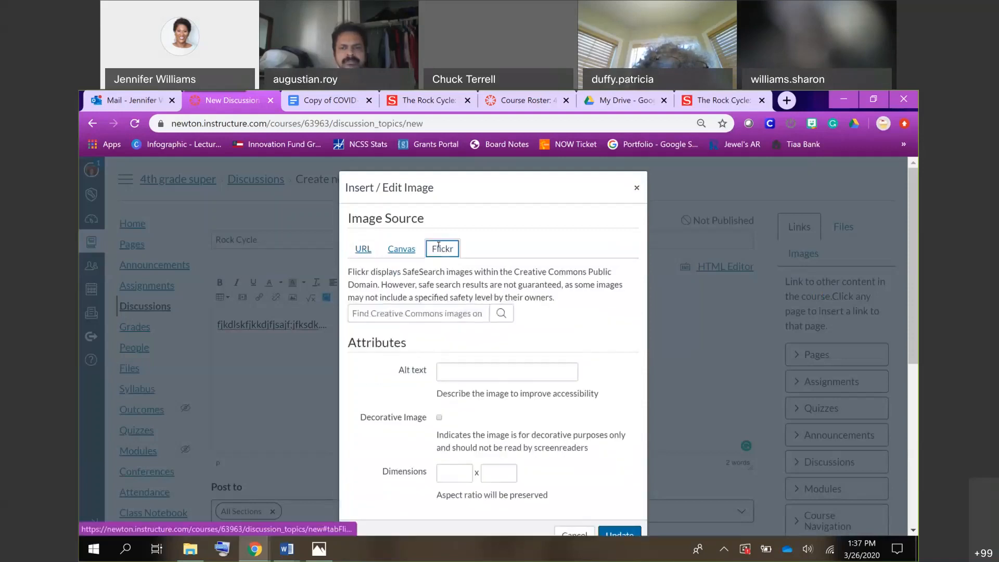
click(423, 315)
text(rocks)
key(Return)
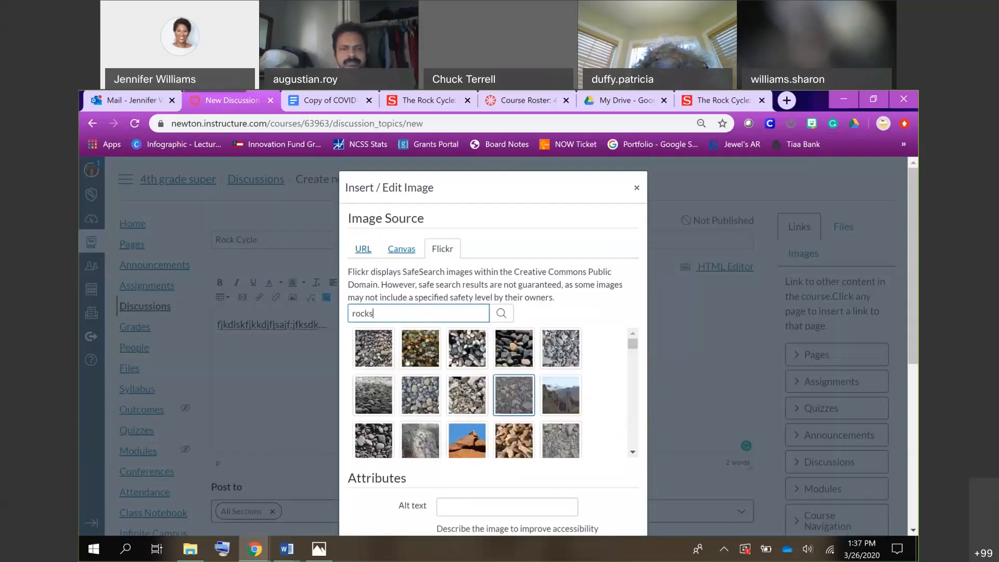
click(373, 349)
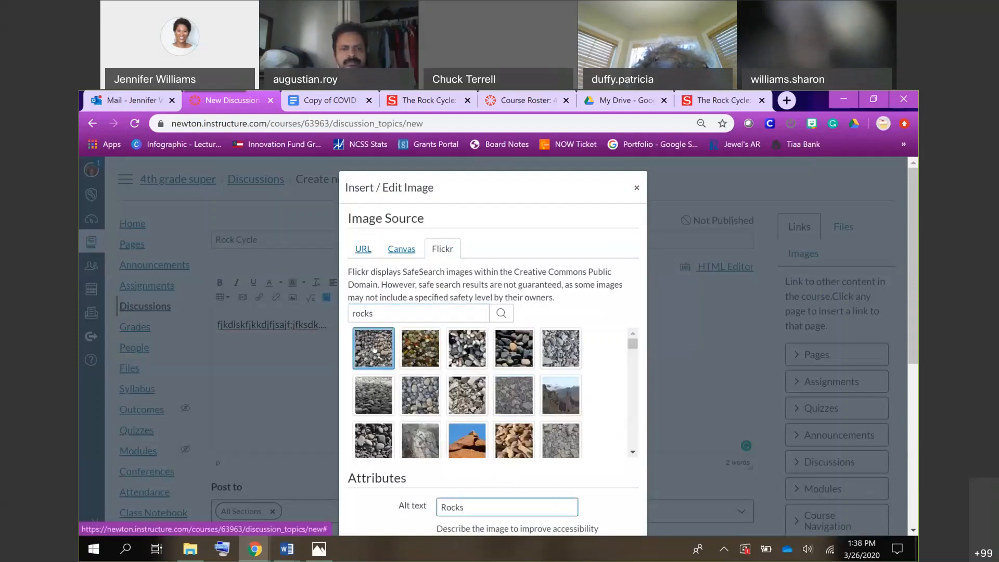
scroll(633, 376, down, 3)
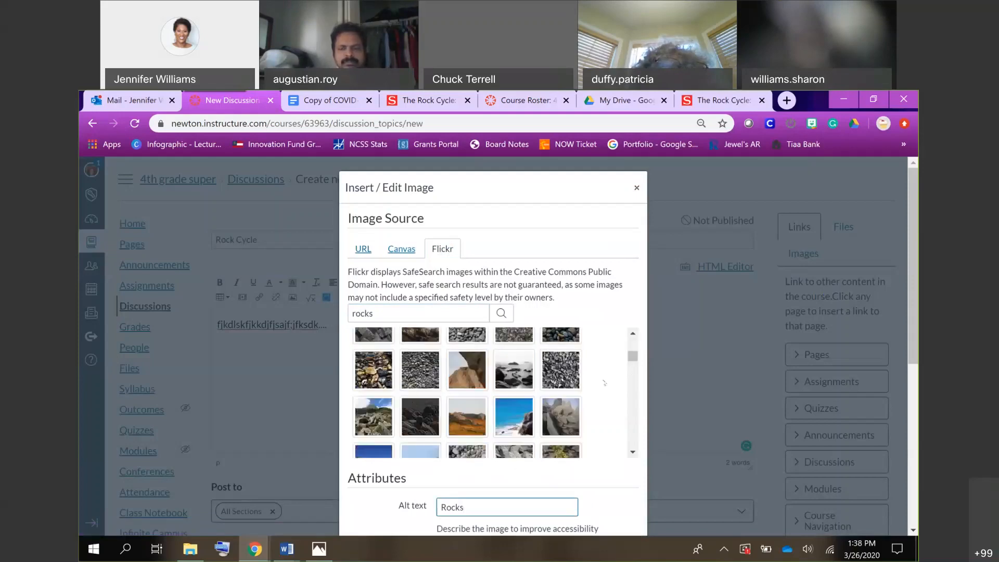
scroll(619, 487, down, 4)
click(619, 487)
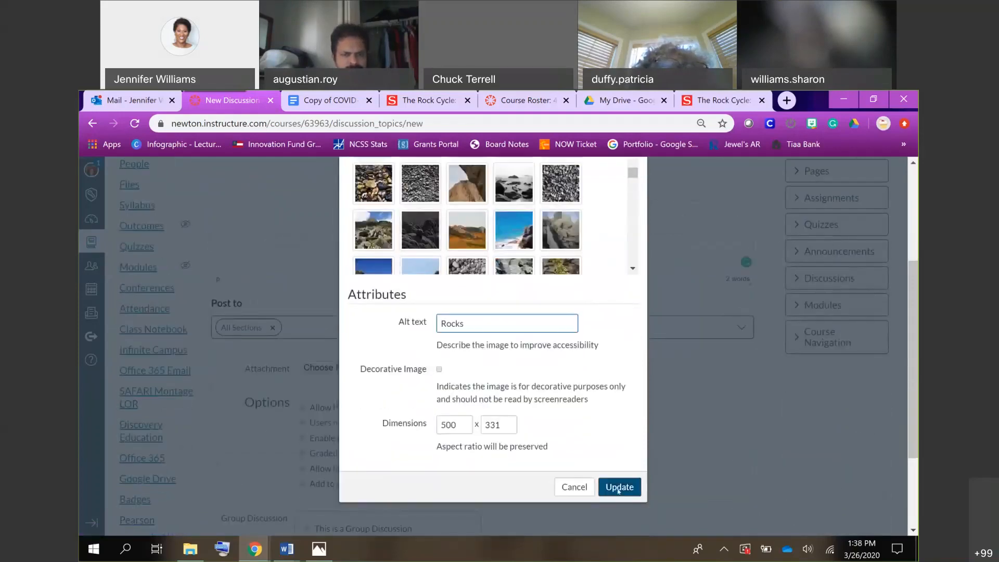
scroll(619, 492, up, 1)
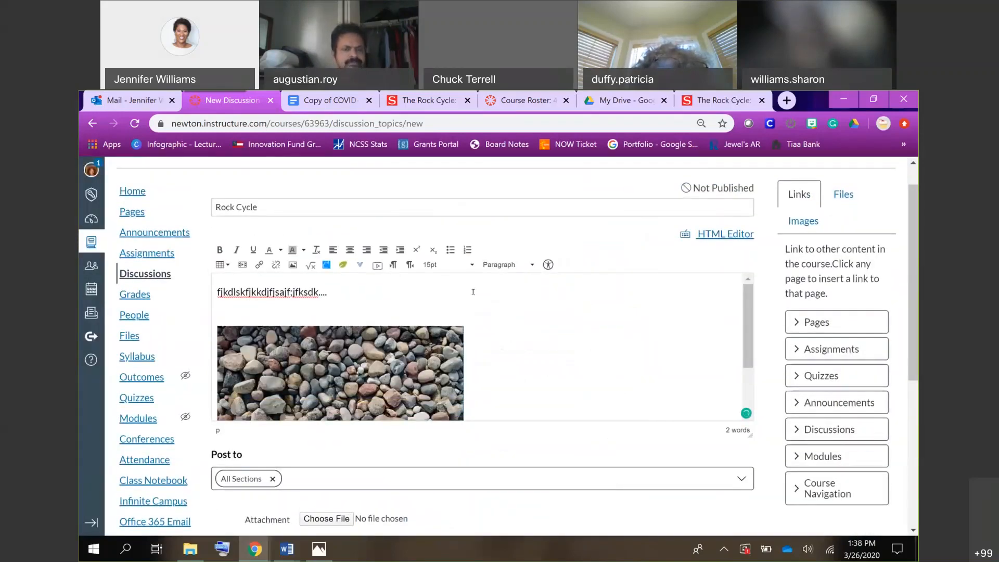
Search Flickr for "susan b anthony" as the source of another image for the discussion body.
click(293, 264)
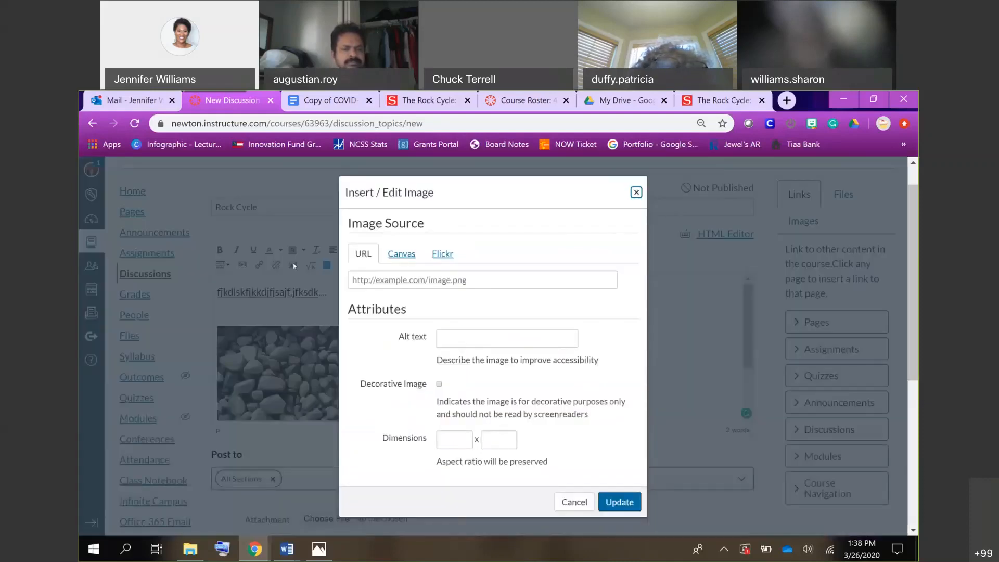
click(409, 251)
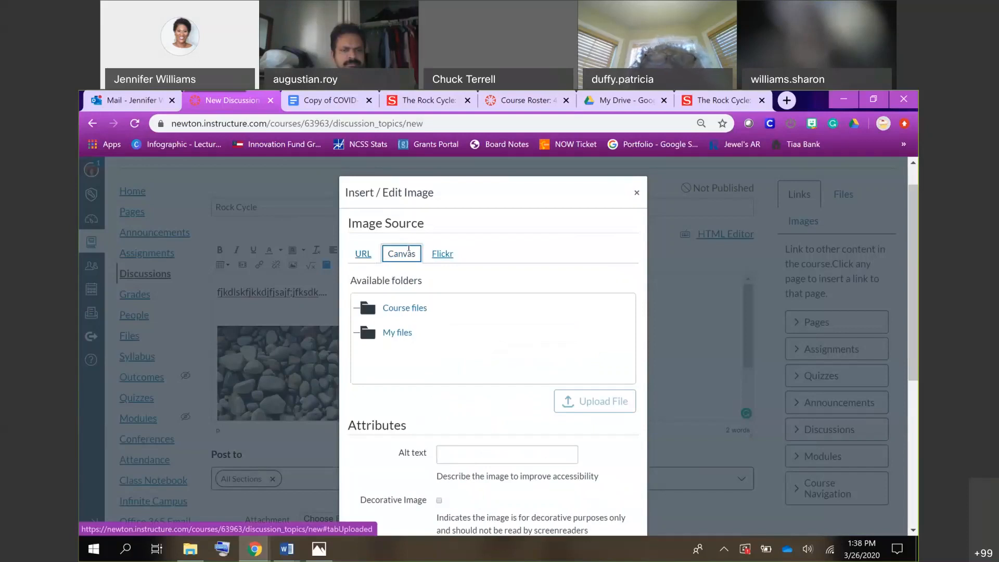
click(435, 252)
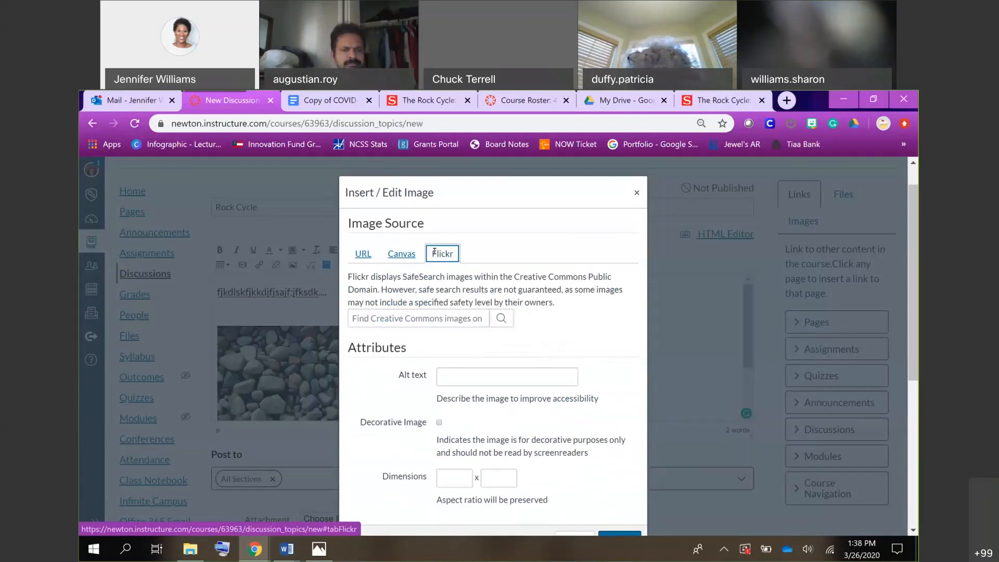
click(424, 315)
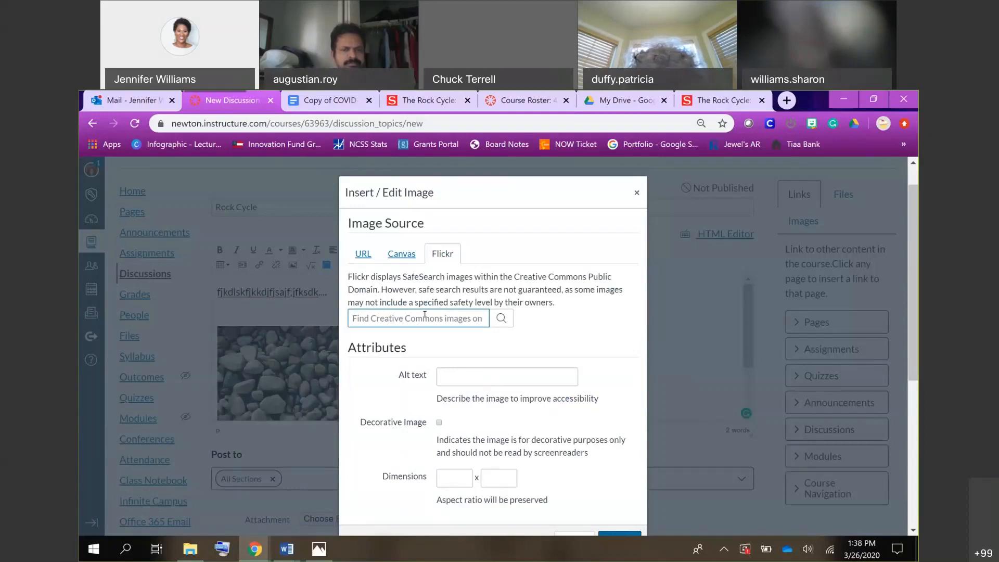
text(su)
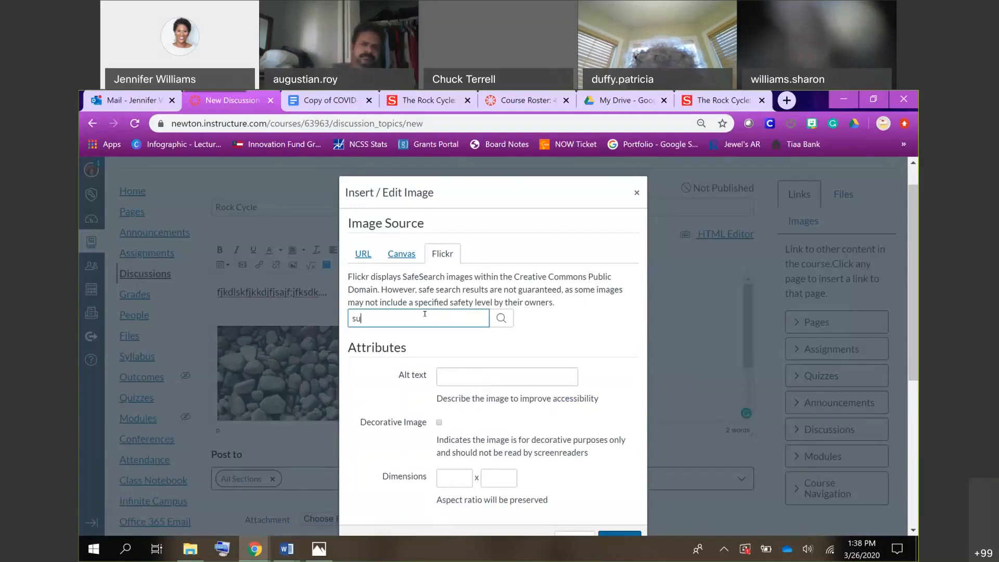
text(san b anthony)
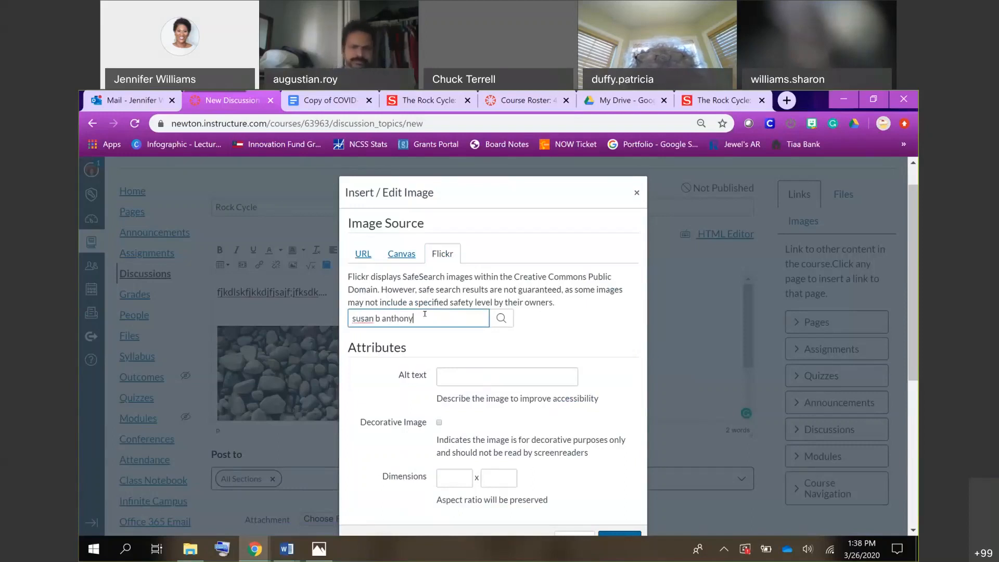
key(Return)
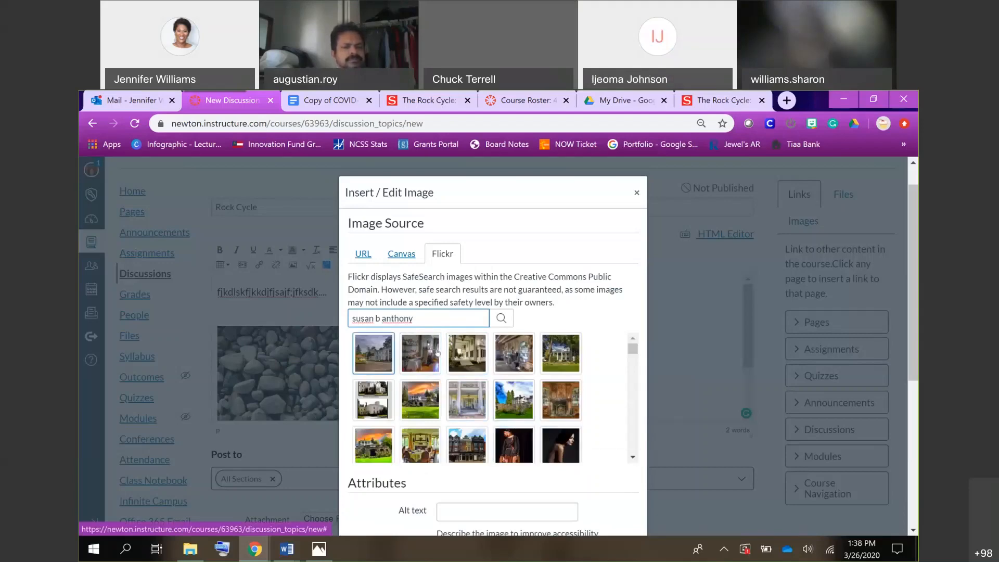
Embed the "1979 United States One Dollar" coin image from the Flickr results beside the pebble image.
scroll(483, 377, down, 3)
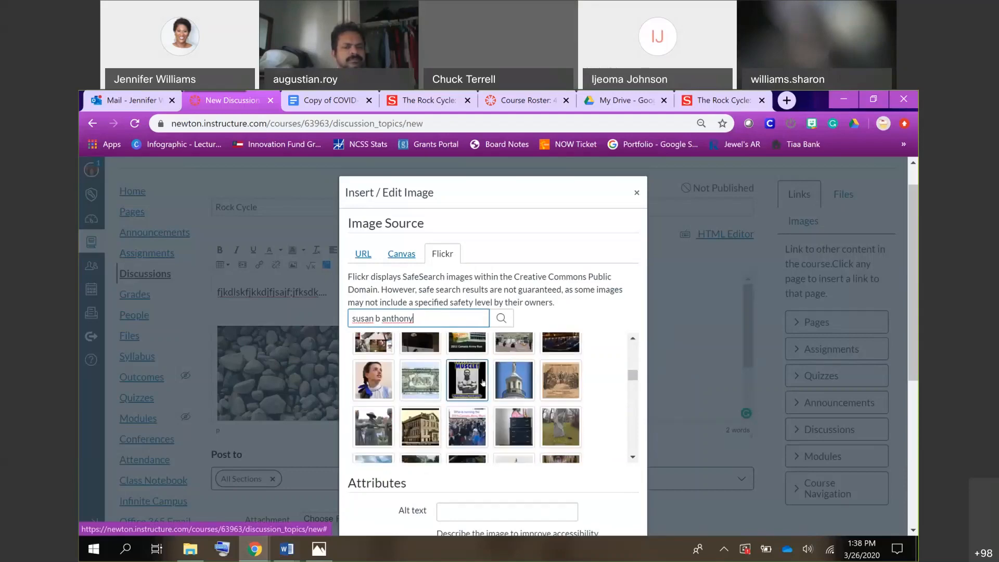
scroll(483, 383, down, 5)
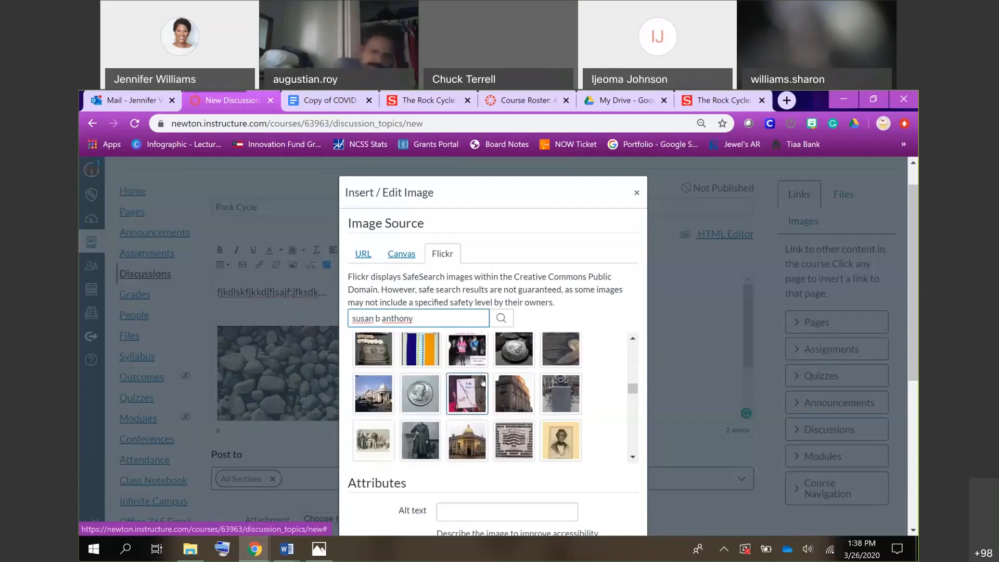
click(426, 435)
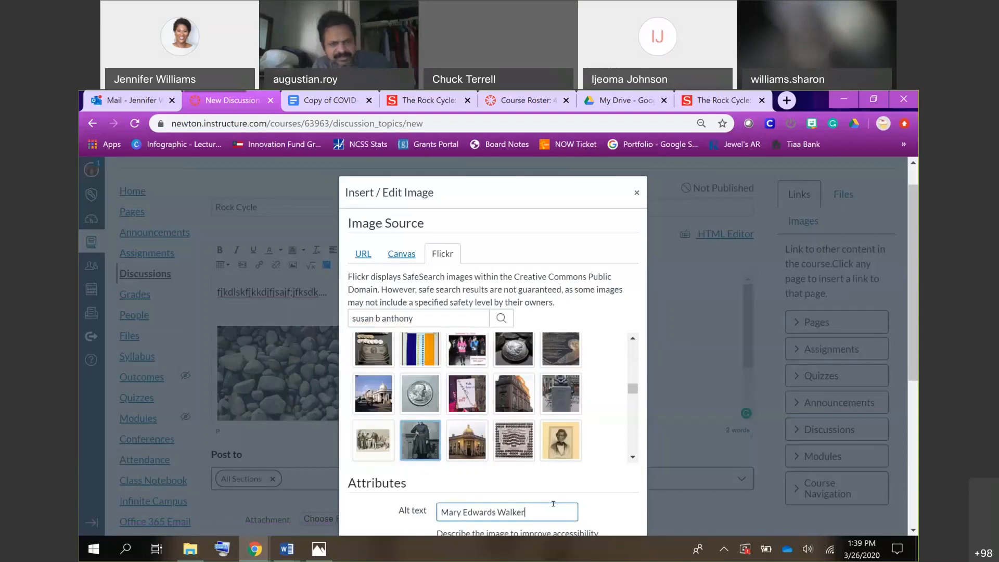
scroll(496, 423, down, 3)
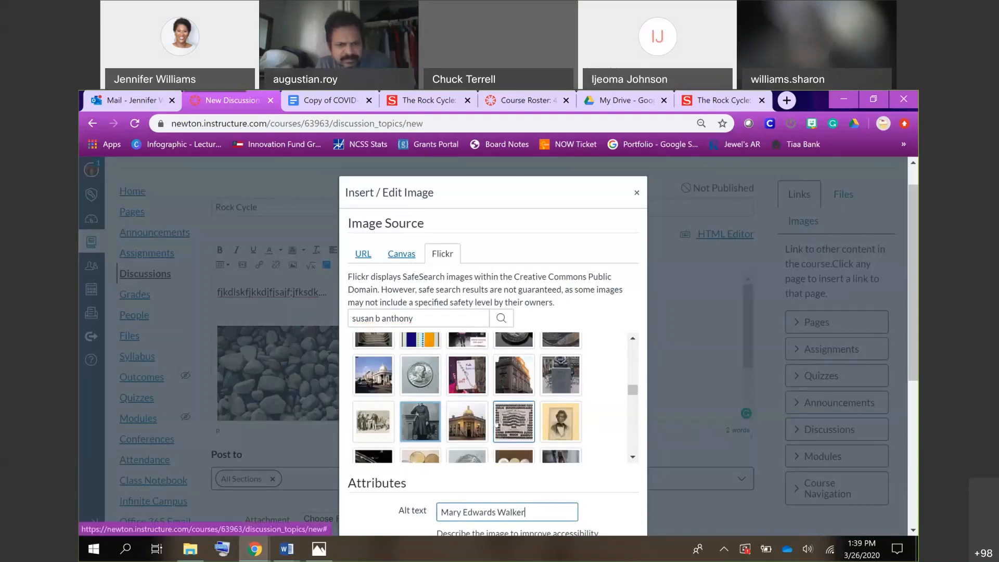
click(467, 366)
scroll(599, 411, down, 10)
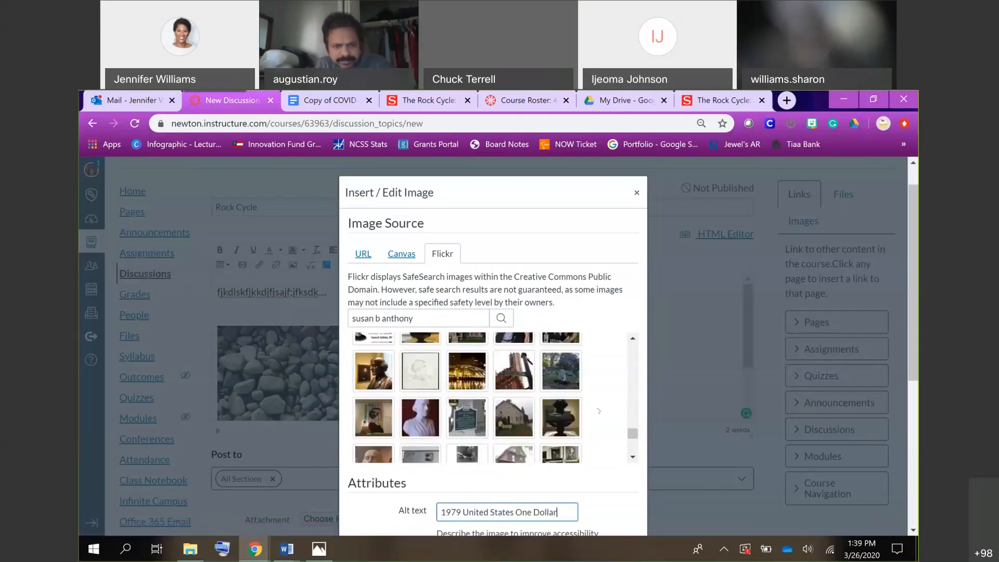
click(622, 398)
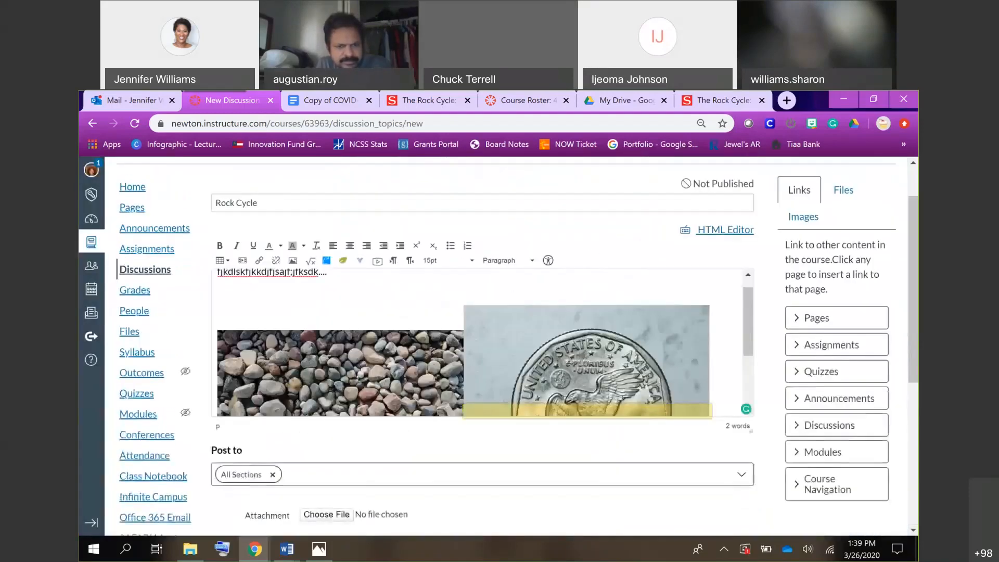
Examine the pebble and coin images embedded side by side in the discussion body.
scroll(718, 383, down, 3)
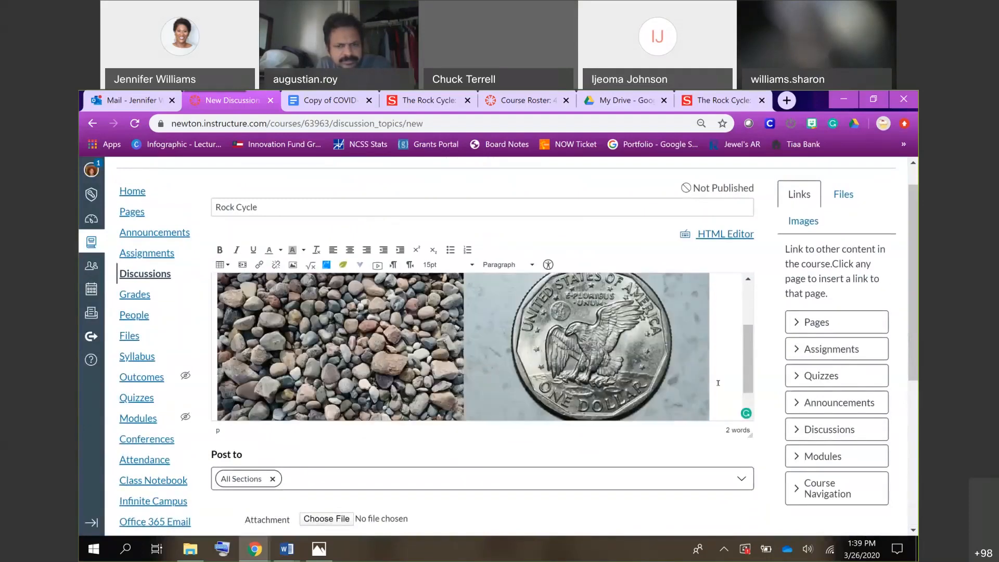
scroll(718, 383, up, 2)
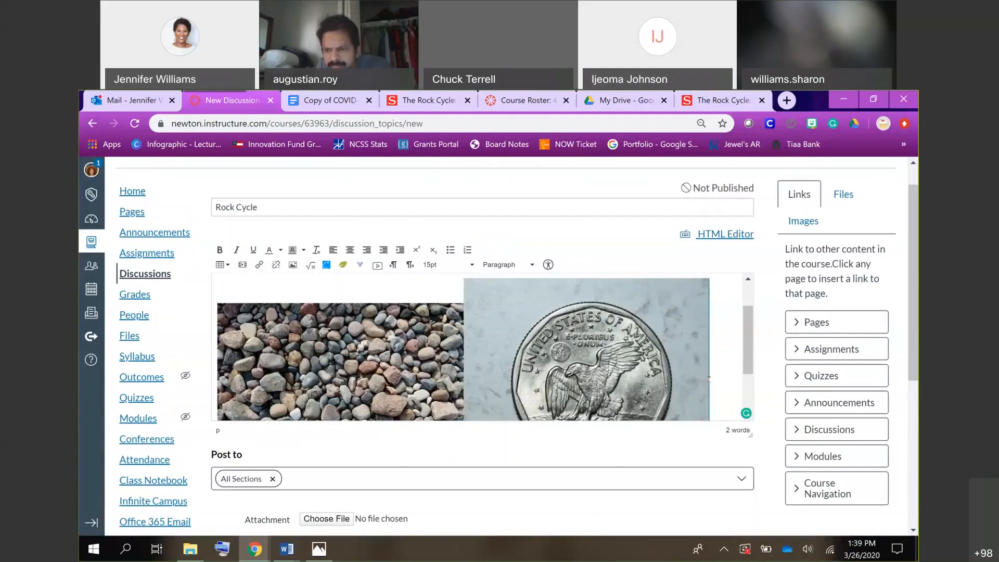
scroll(708, 378, down, 1)
scroll(253, 295, up, 3)
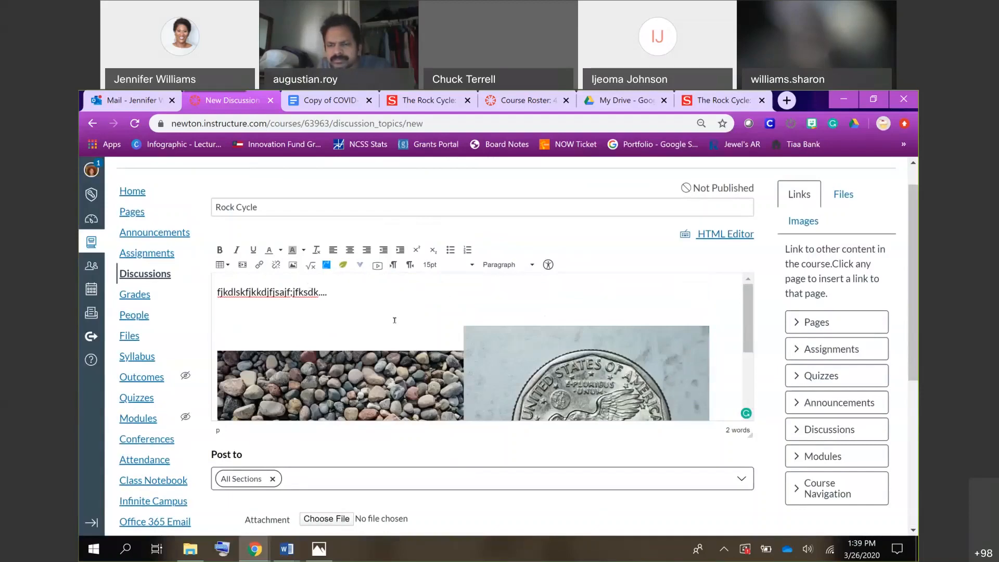
scroll(394, 320, down, 2)
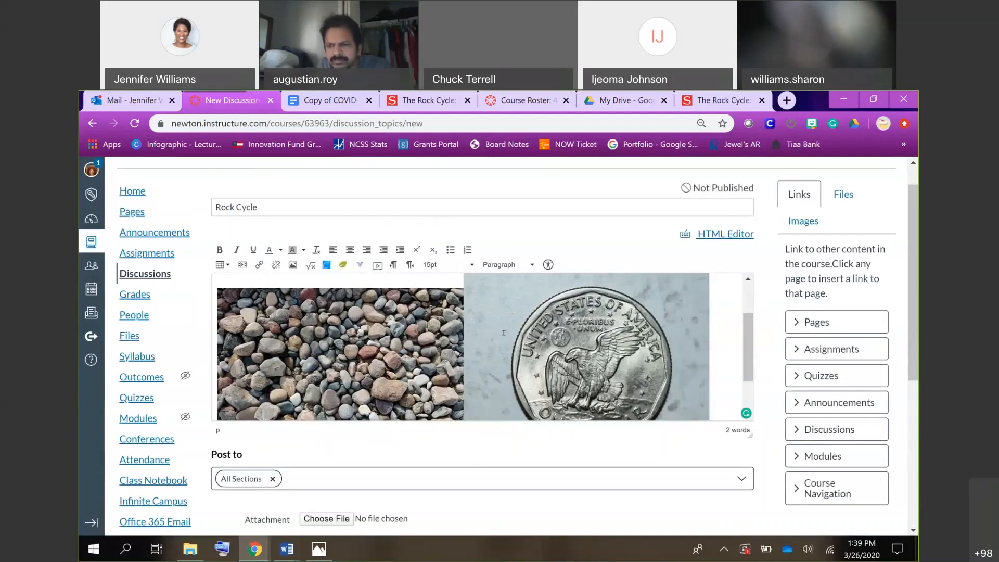
scroll(503, 333, down, 1)
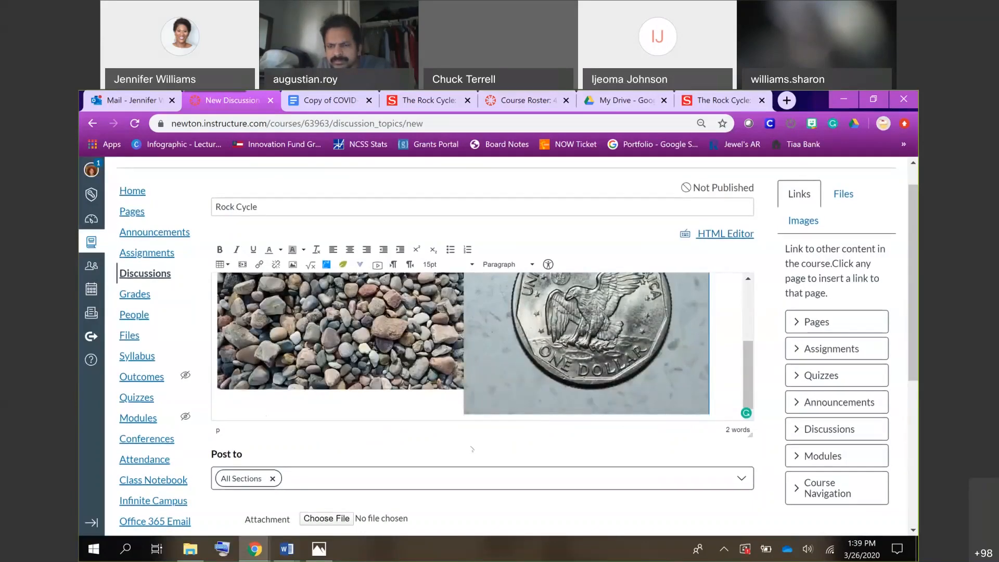
Allow threaded replies in the discussion and require users to post before seeing replies.
scroll(477, 408, down, 3)
scroll(471, 448, down, 1)
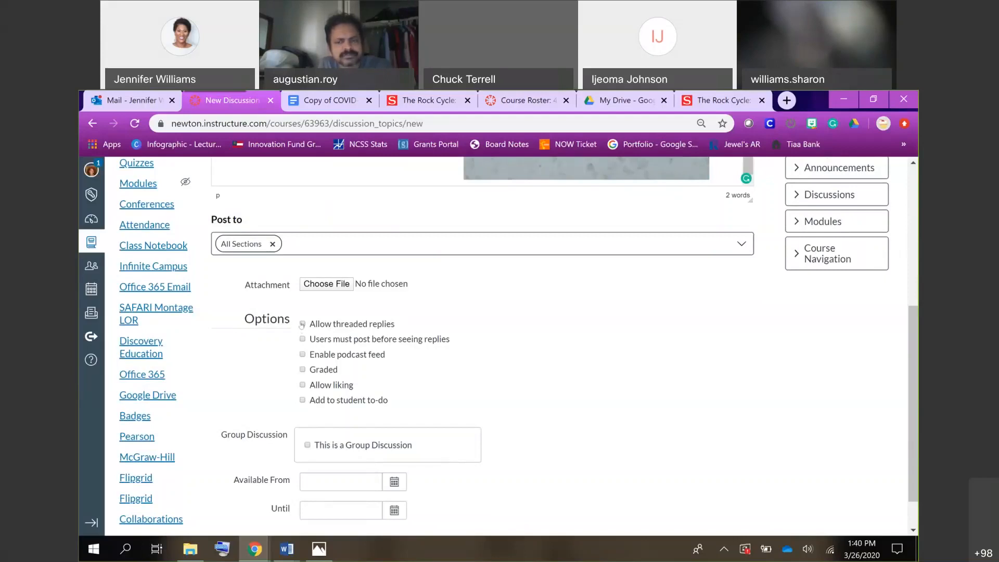
click(302, 324)
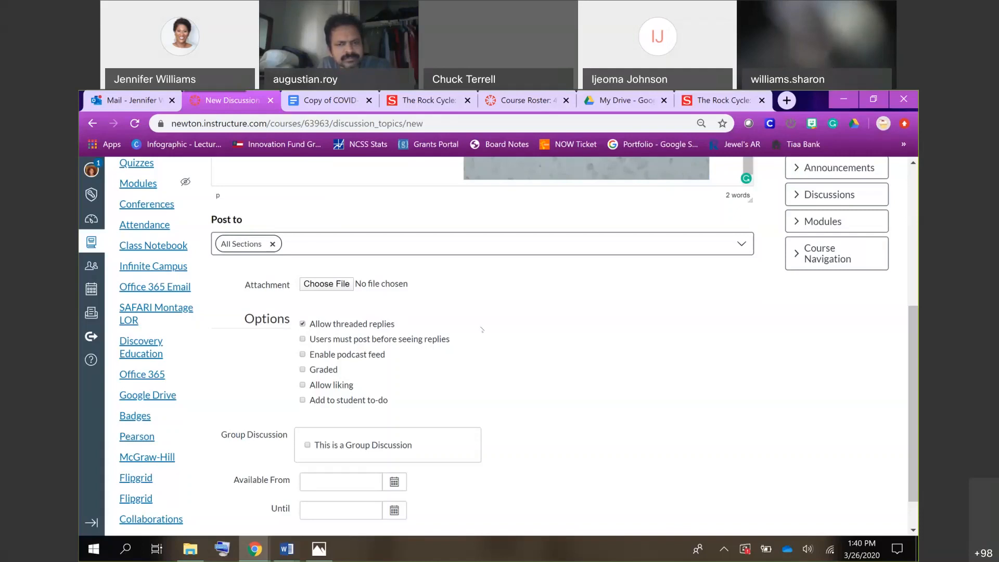
scroll(482, 329, up, 3)
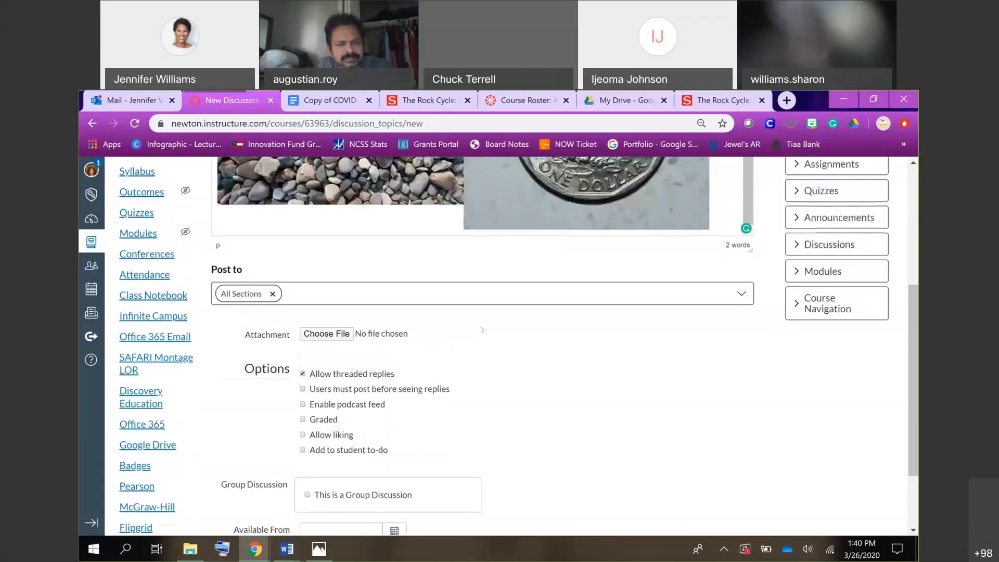
scroll(482, 329, down, 1)
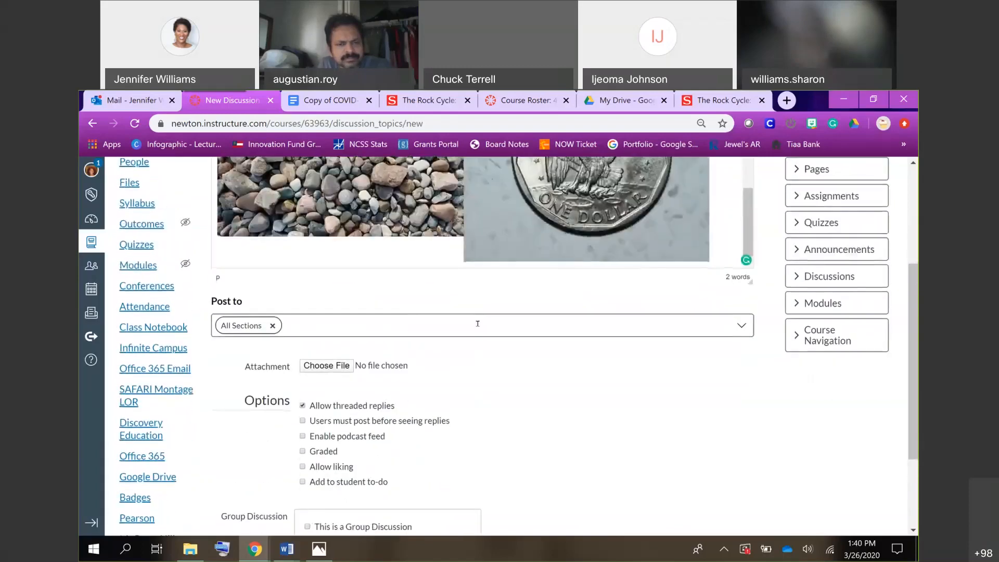
scroll(478, 323, down, 1)
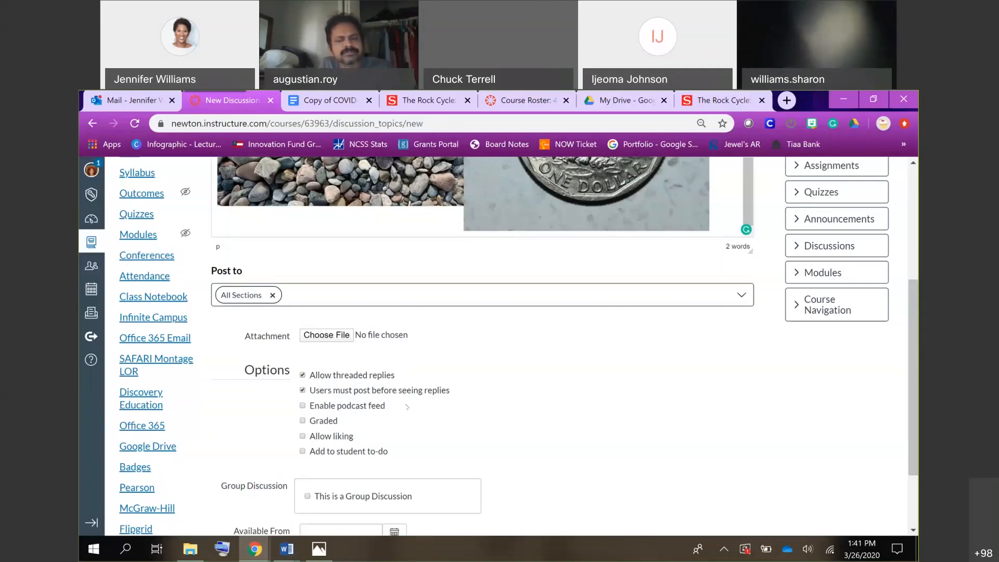
Make the discussion graded to view its points, peer review and assign settings, and turn grading back off.
click(302, 421)
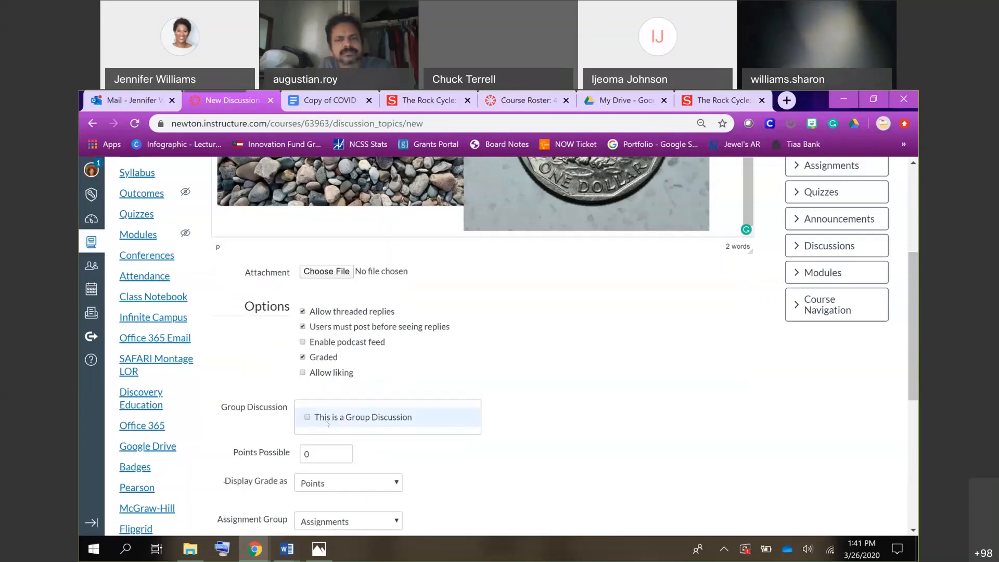
scroll(541, 454, down, 4)
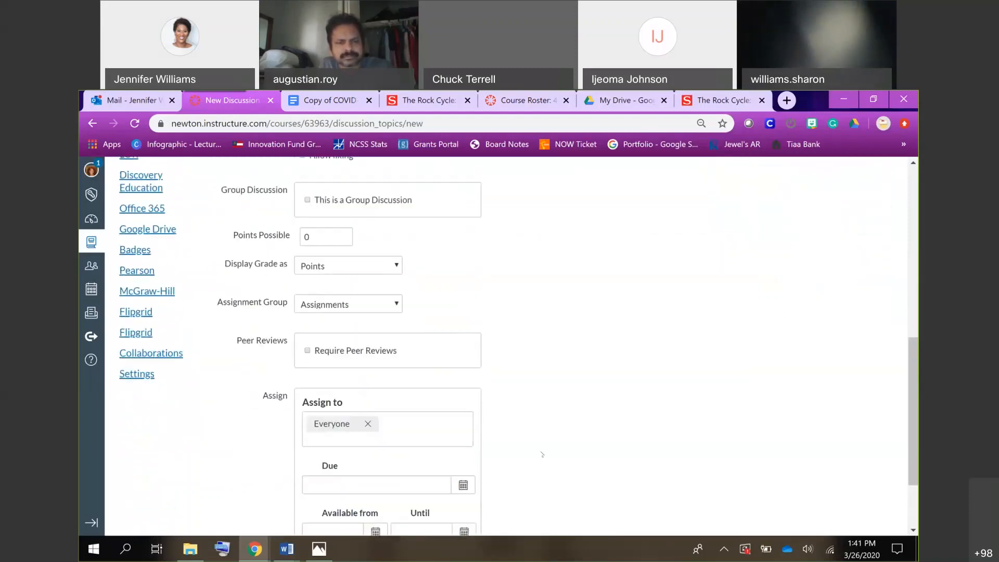
scroll(541, 454, up, 2)
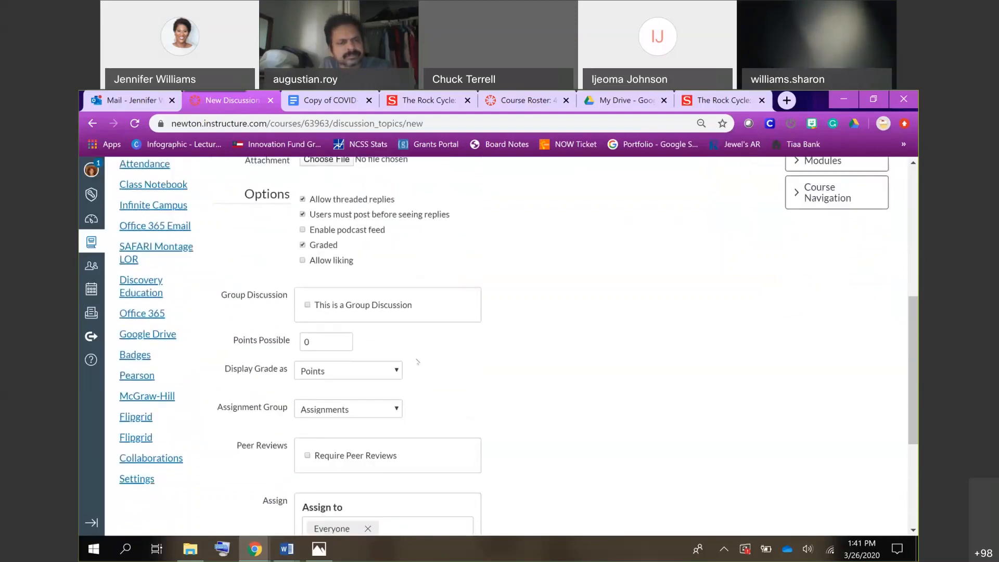
click(302, 245)
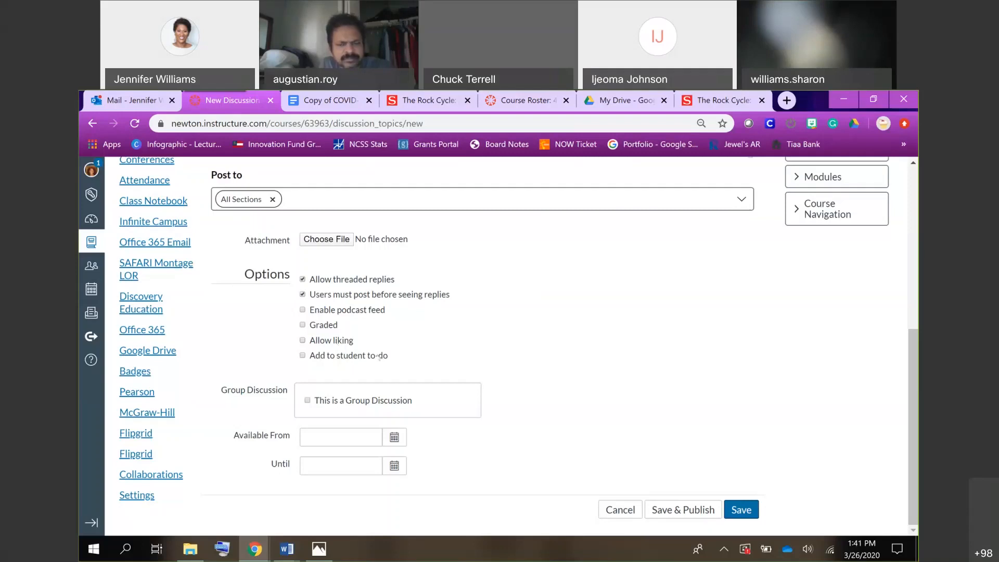
Add the discussion to the student to-do list with the date March 27, 2020 at 3:00 pm.
click(302, 357)
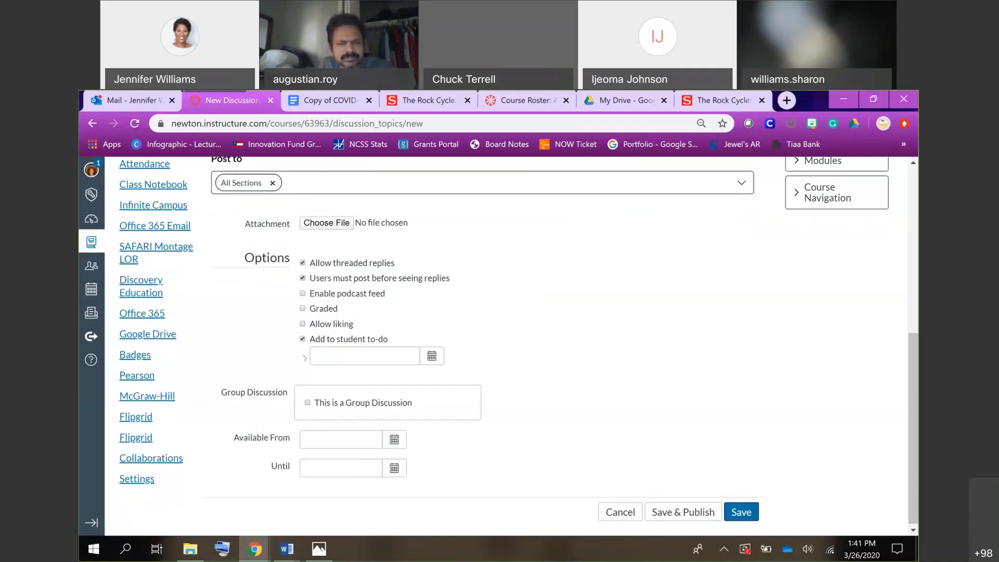
click(426, 362)
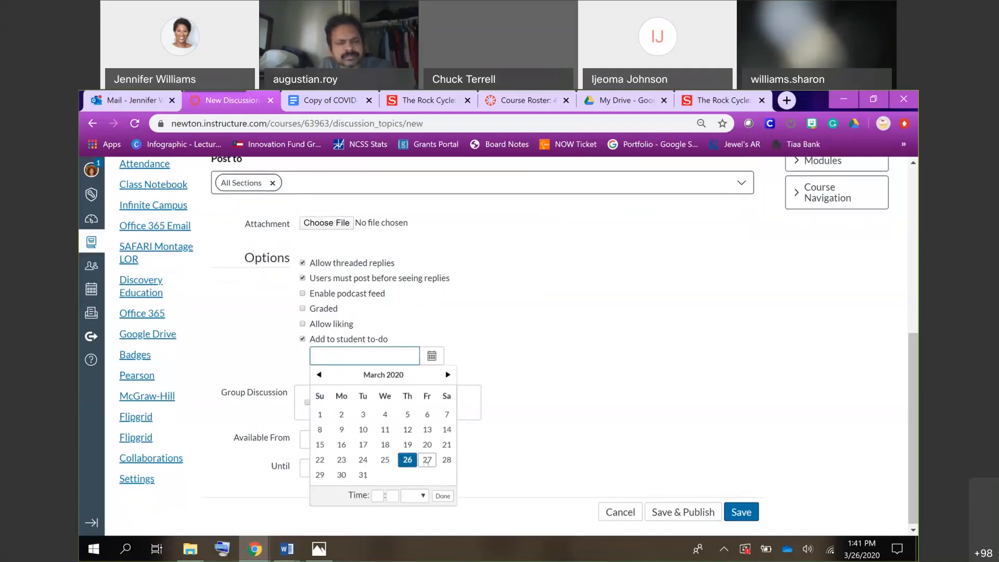
click(426, 460)
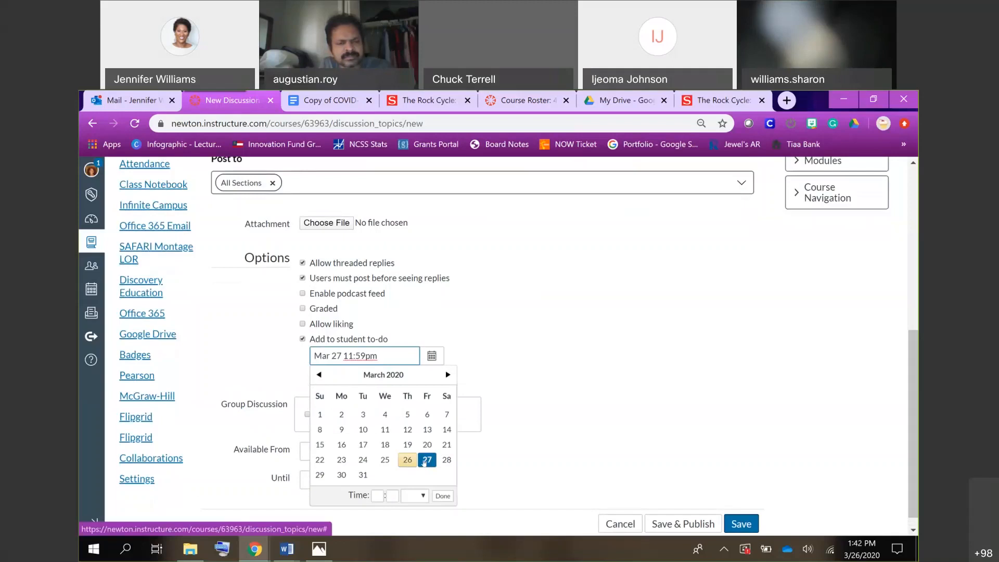
click(375, 495)
text(3)
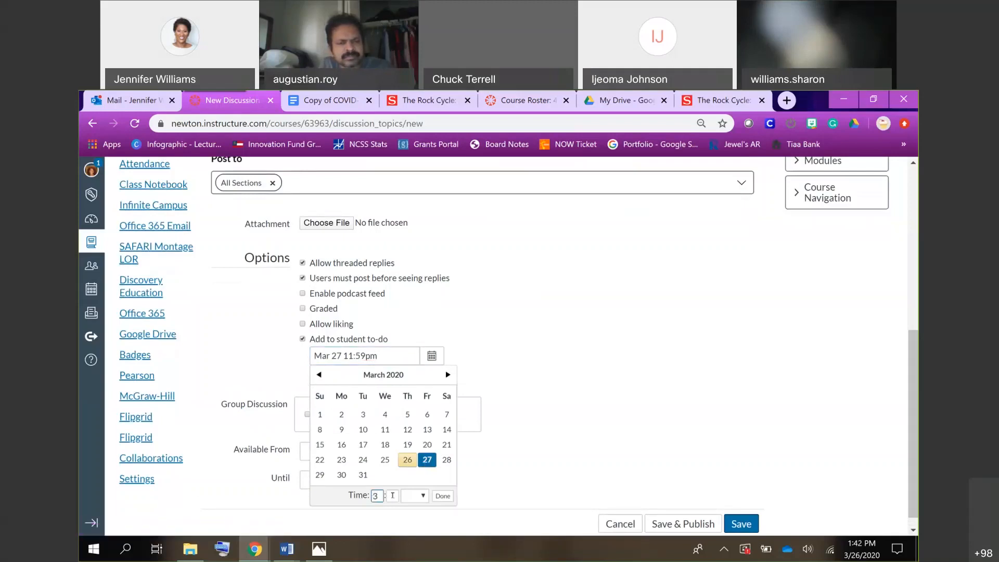
click(392, 495)
text(00)
click(442, 496)
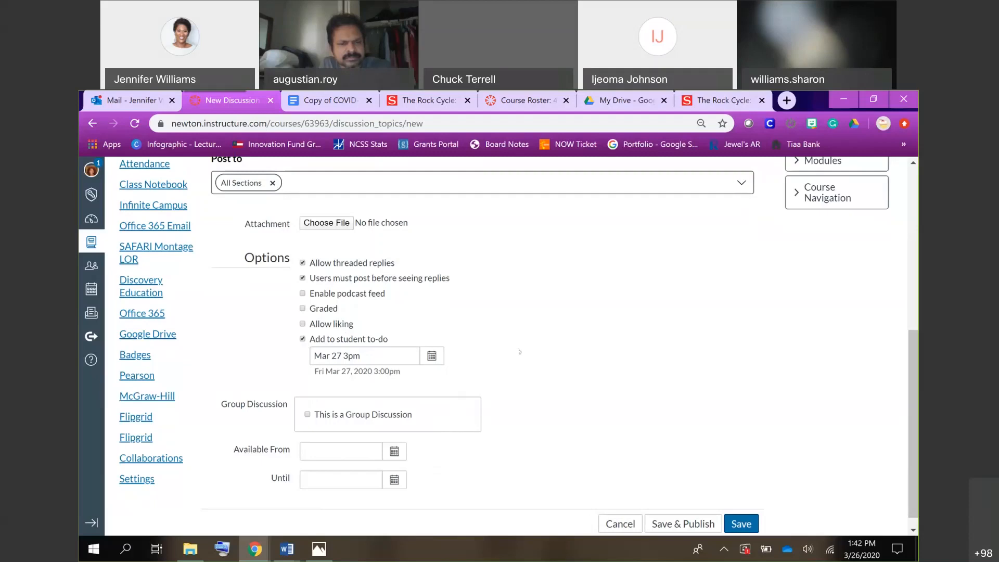
Save and publish the Rock Cycle discussion and look over the published topic.
scroll(623, 345, down, 1)
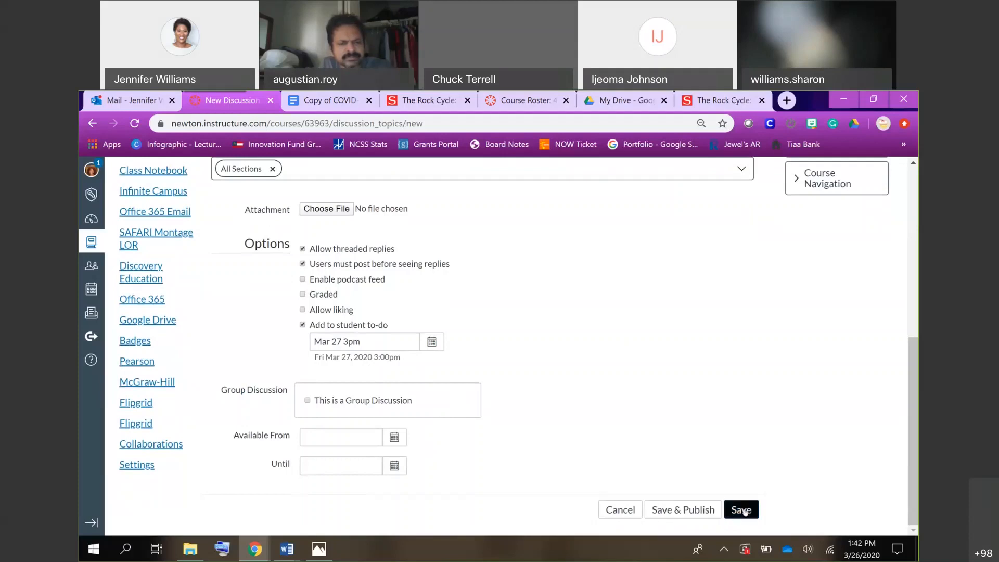
click(679, 512)
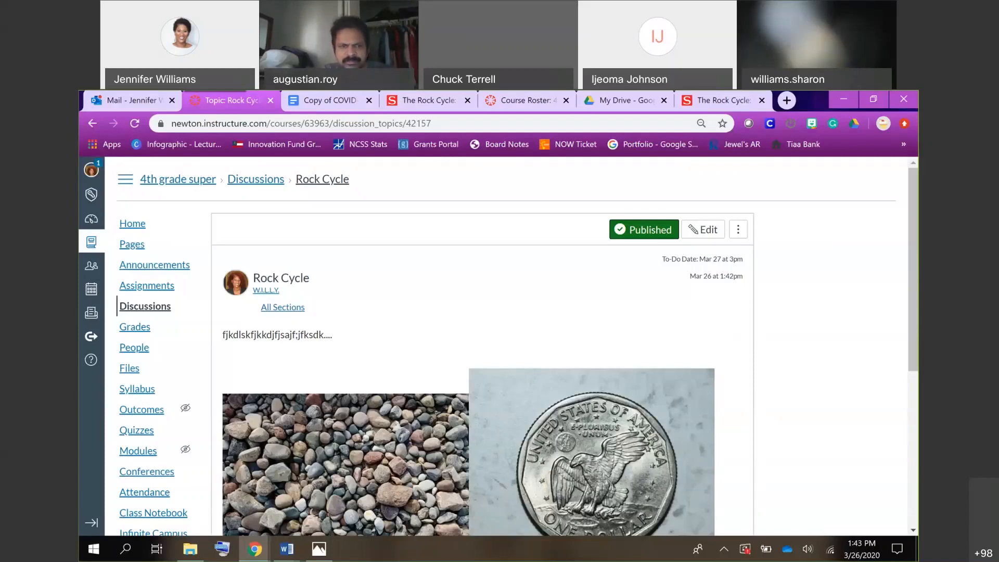
scroll(379, 256, down, 3)
scroll(378, 256, up, 3)
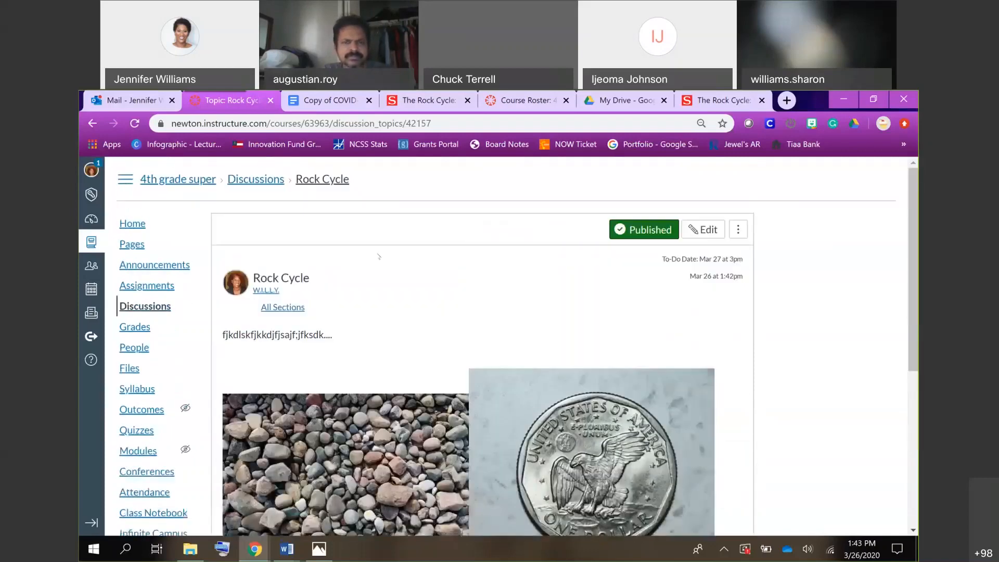
Open the full list of the course's pages and browse through it to see the existing pages.
click(130, 251)
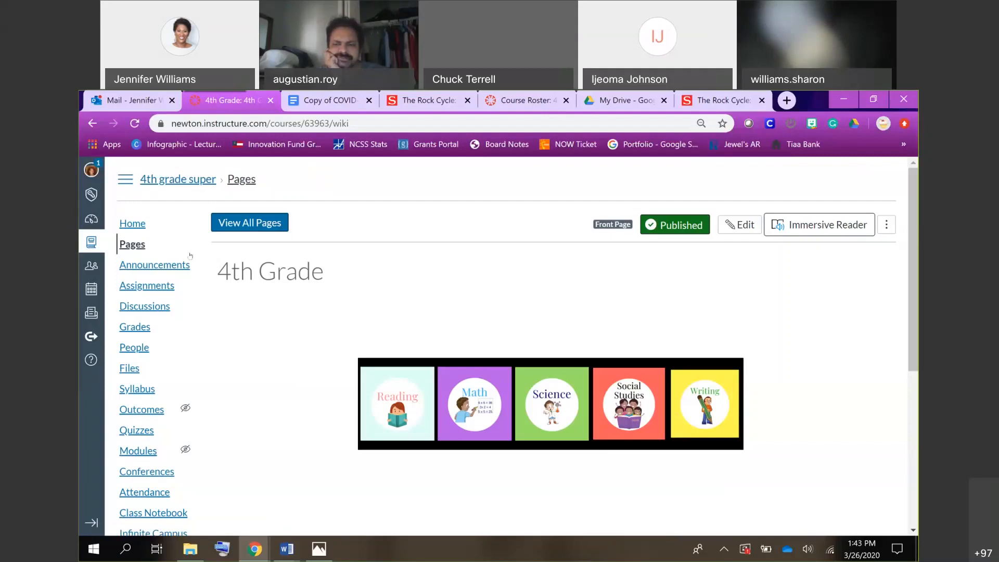
click(264, 223)
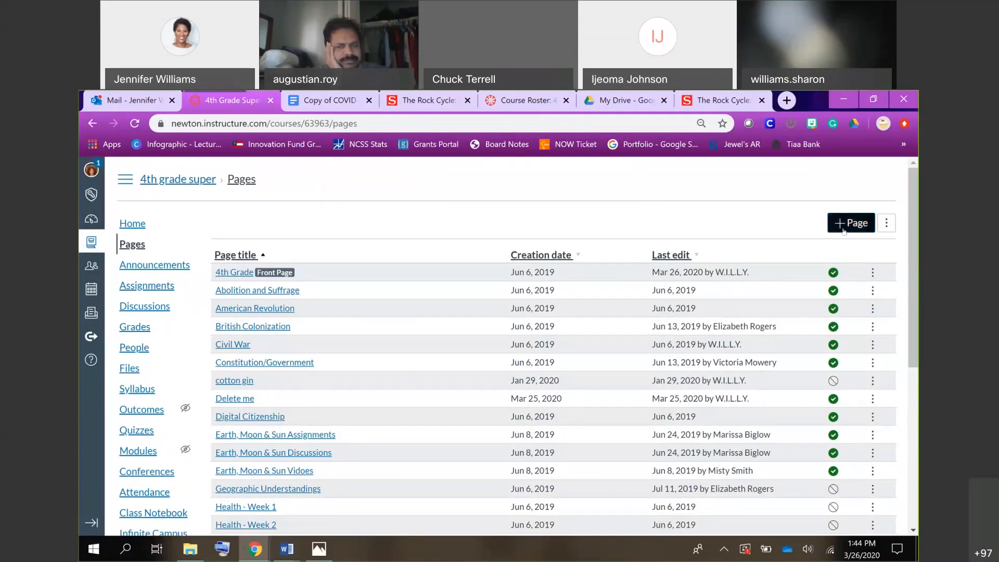
scroll(602, 365, down, 2)
scroll(601, 364, down, 15)
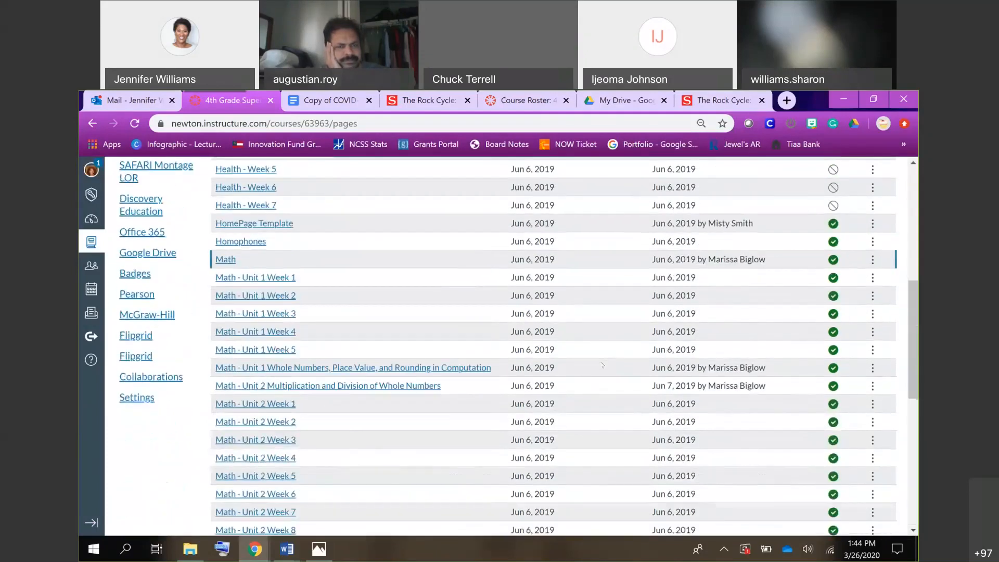
scroll(602, 365, down, 10)
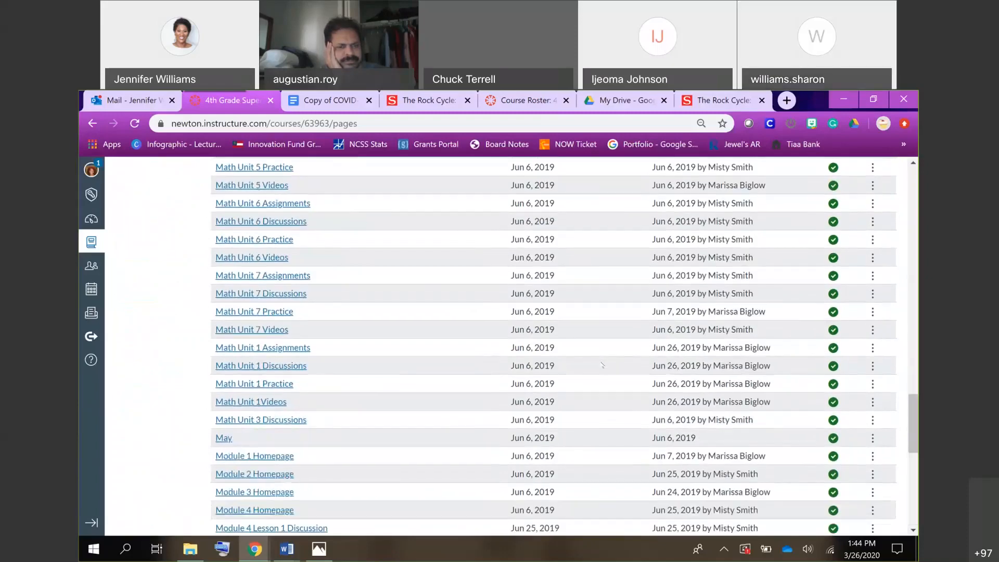
scroll(602, 365, down, 5)
scroll(602, 364, up, 5)
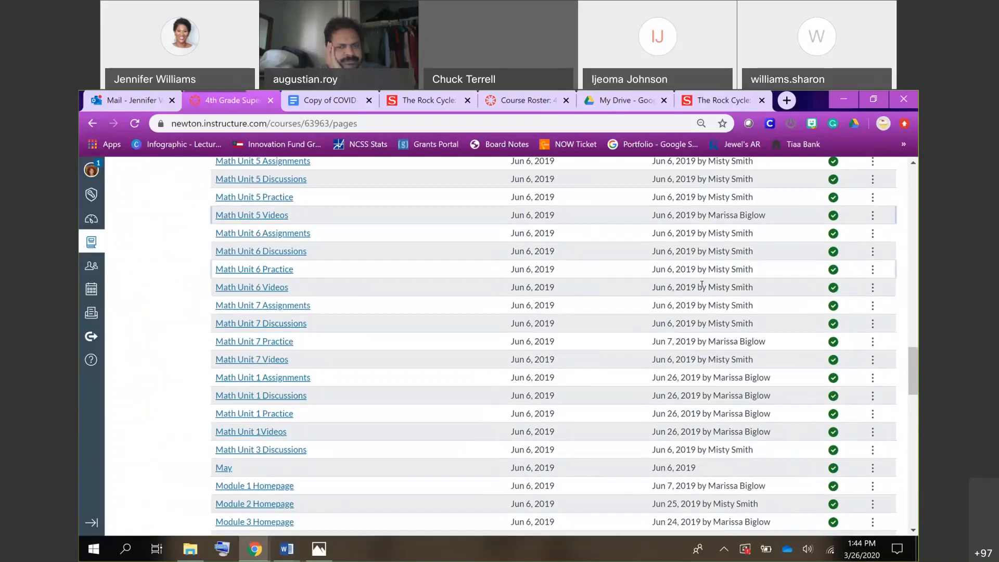
scroll(701, 284, down, 7)
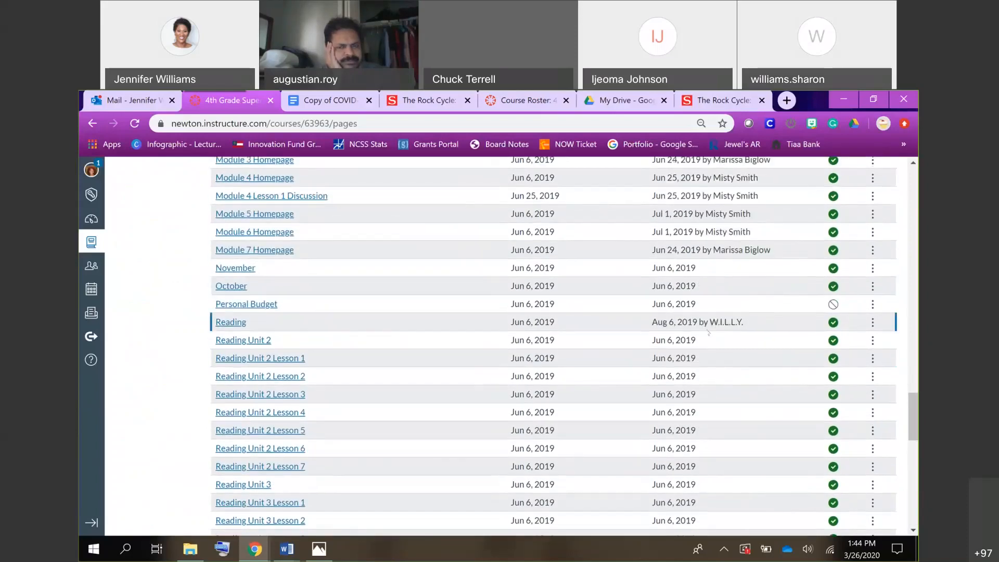
scroll(696, 320, down, 8)
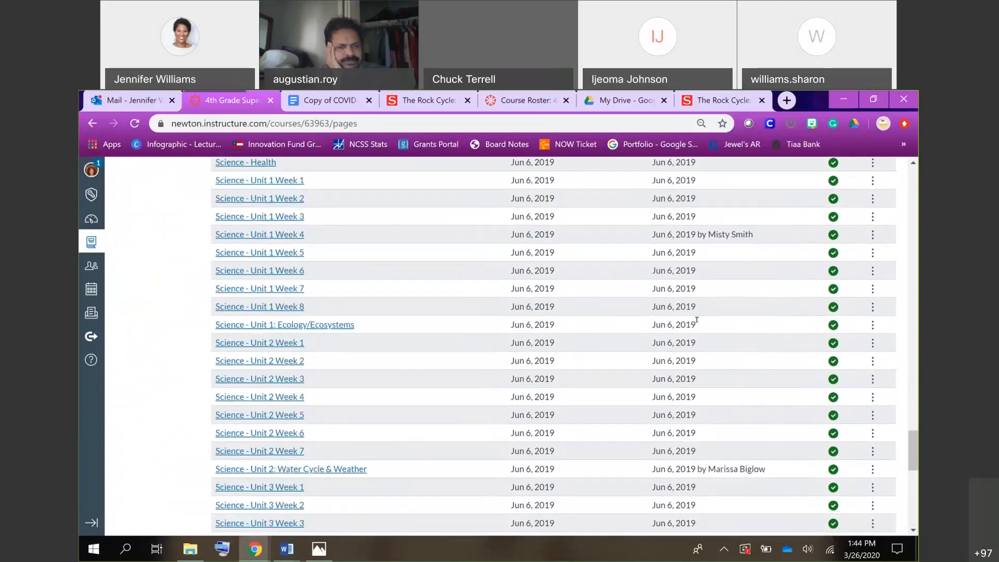
scroll(696, 320, down, 10)
scroll(701, 325, down, 10)
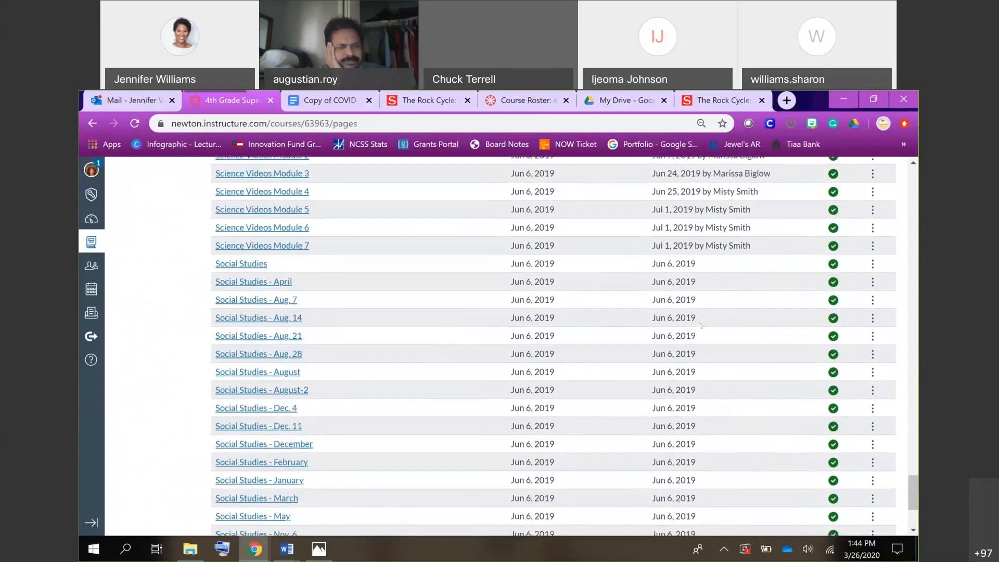
scroll(701, 325, down, 7)
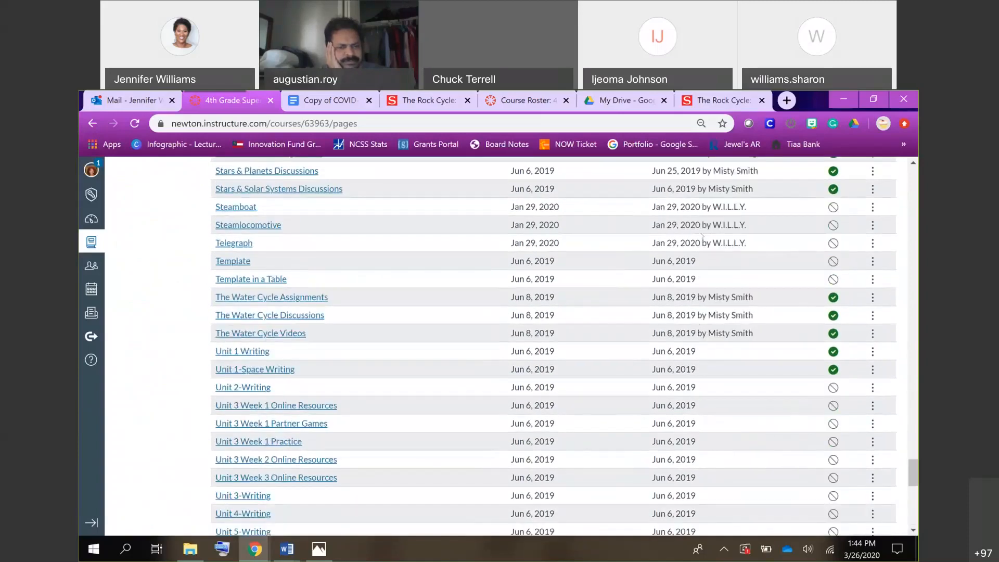
scroll(659, 334, up, 20)
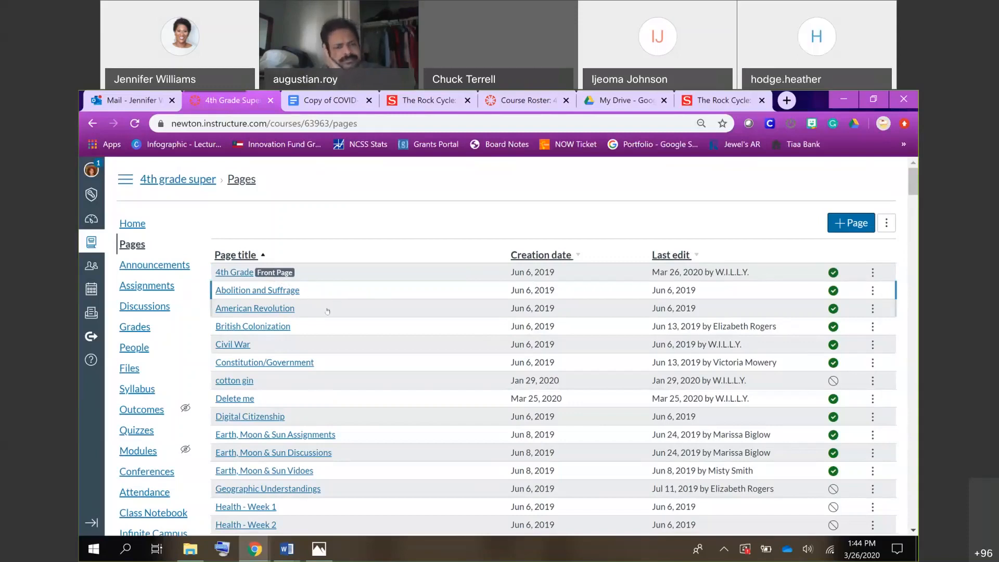
Use the American Revolution page as the front page and remove it as front page again.
click(872, 311)
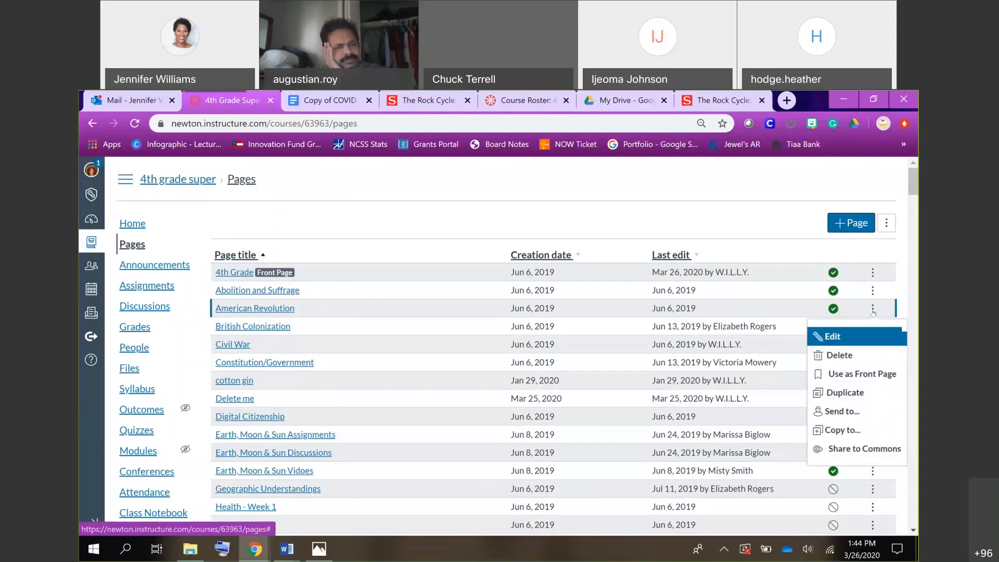
click(864, 373)
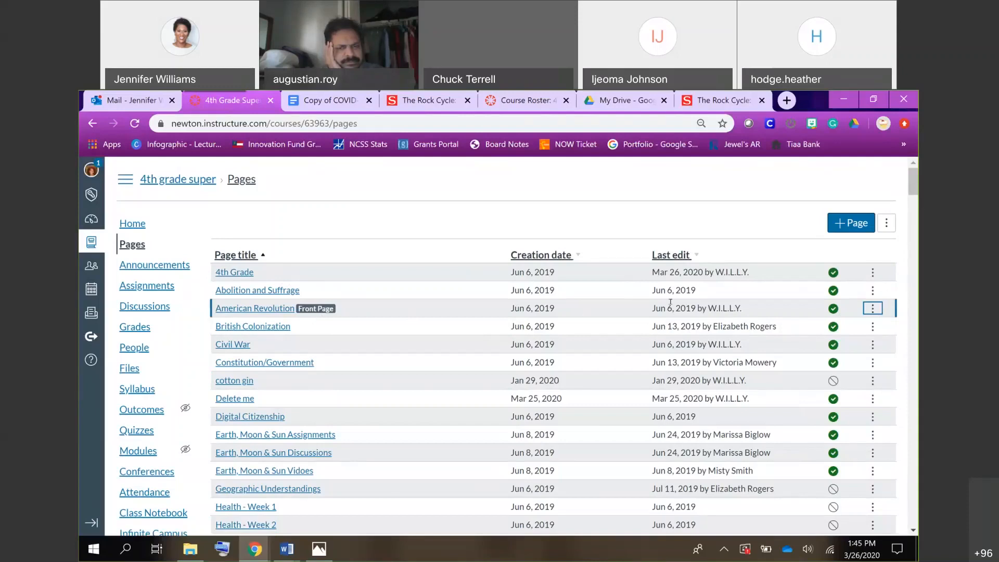
click(873, 309)
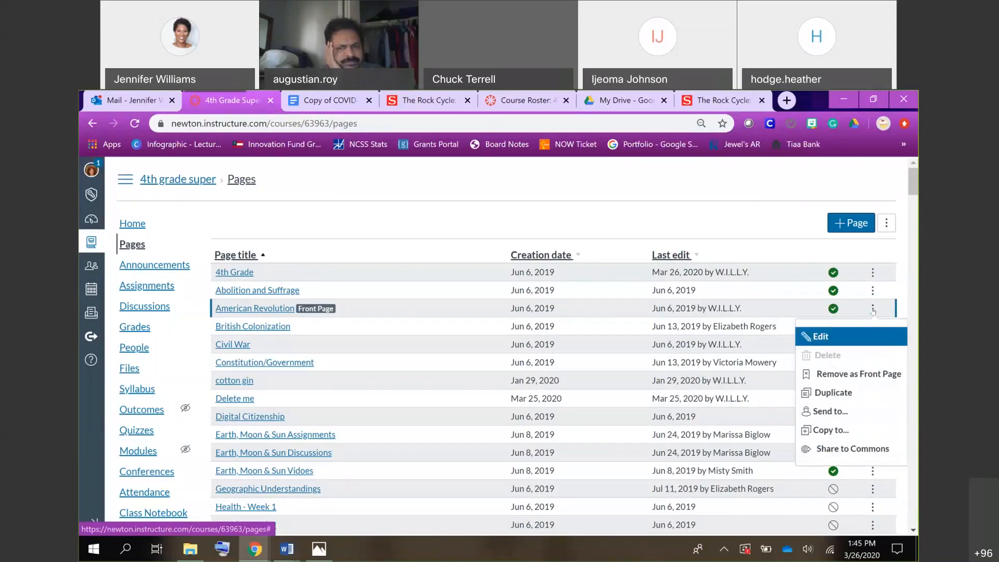
click(855, 375)
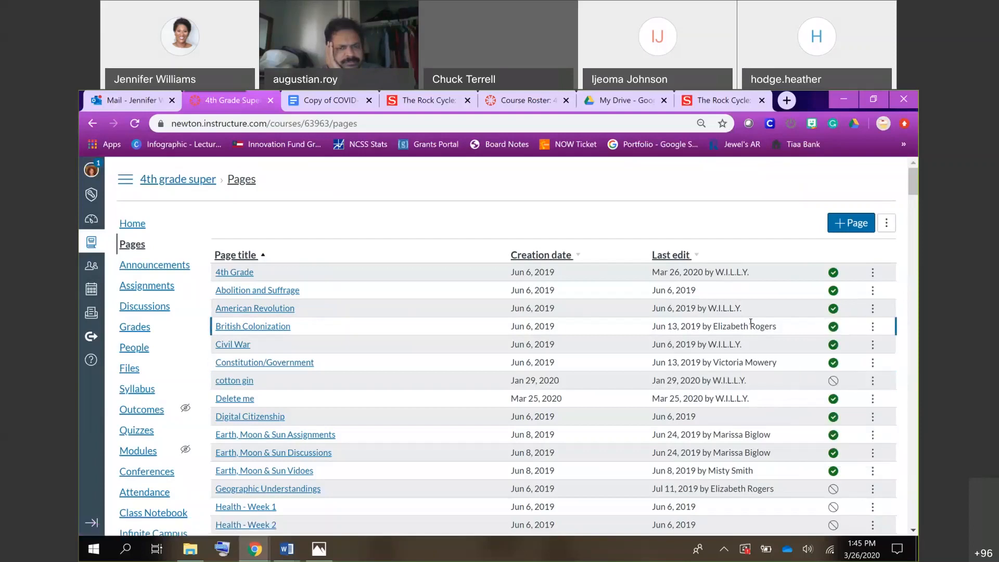
Make British Colonization the front page and set the course home page to display the Pages Front Page.
click(872, 326)
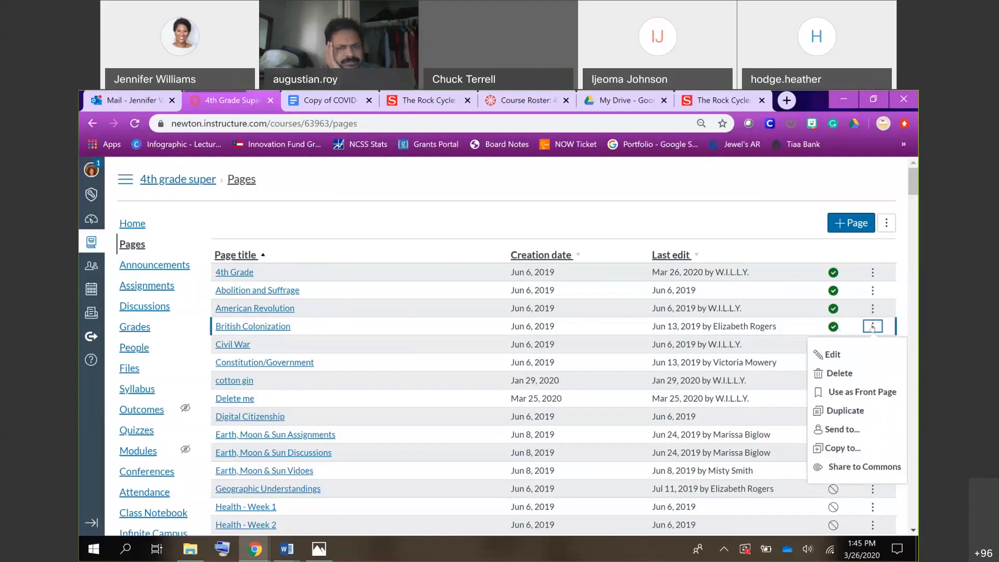
click(864, 391)
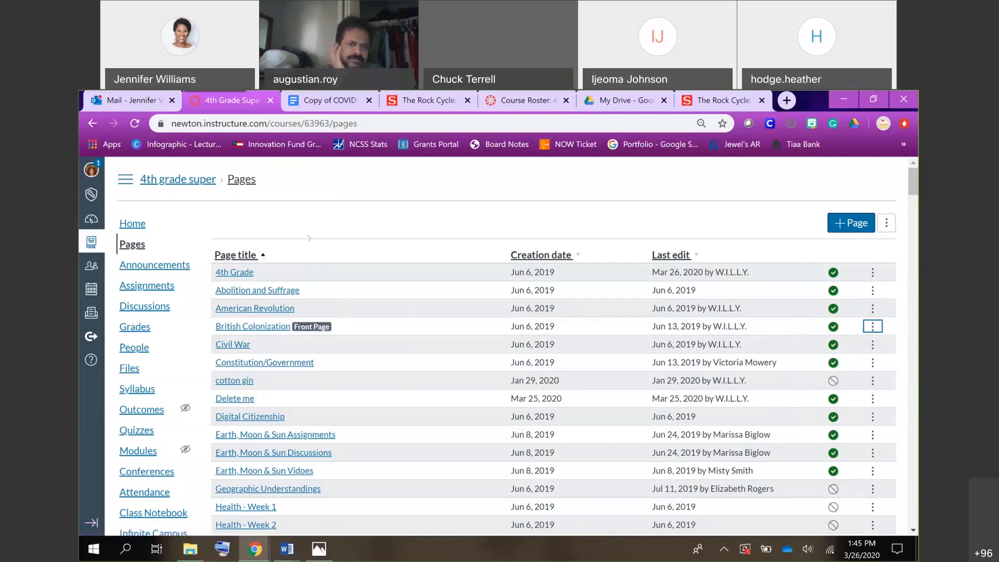
click(138, 226)
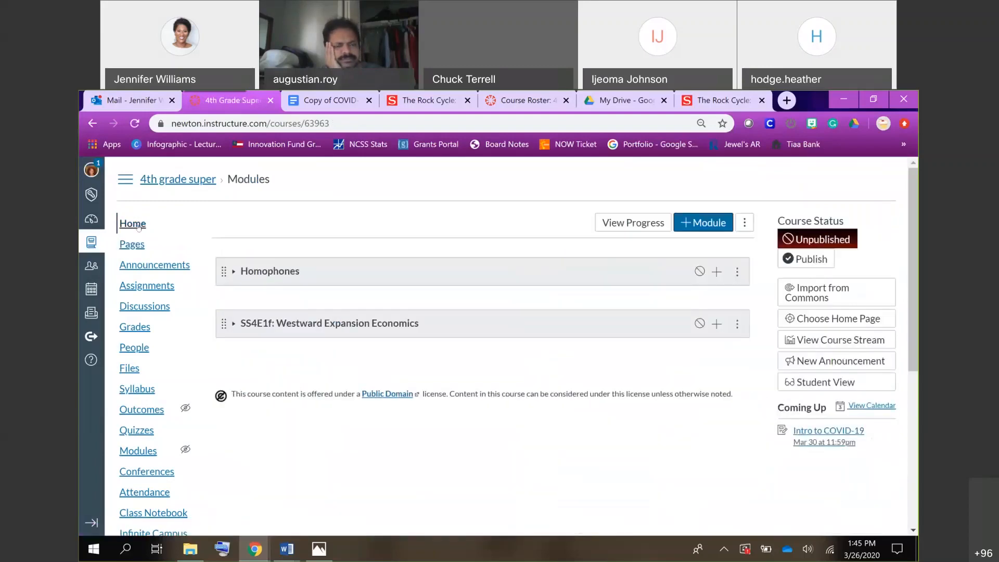
click(128, 226)
click(834, 317)
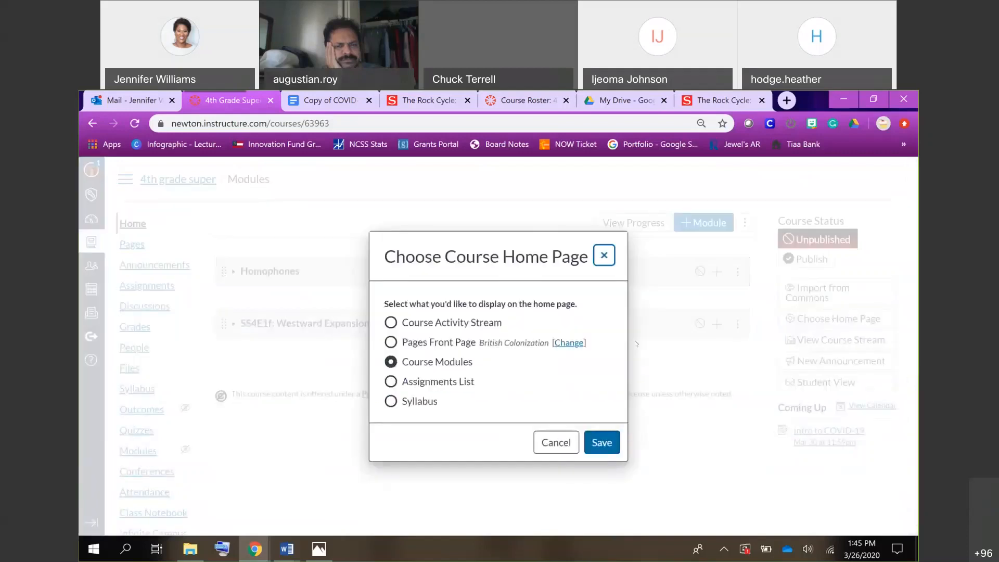
click(391, 342)
click(601, 443)
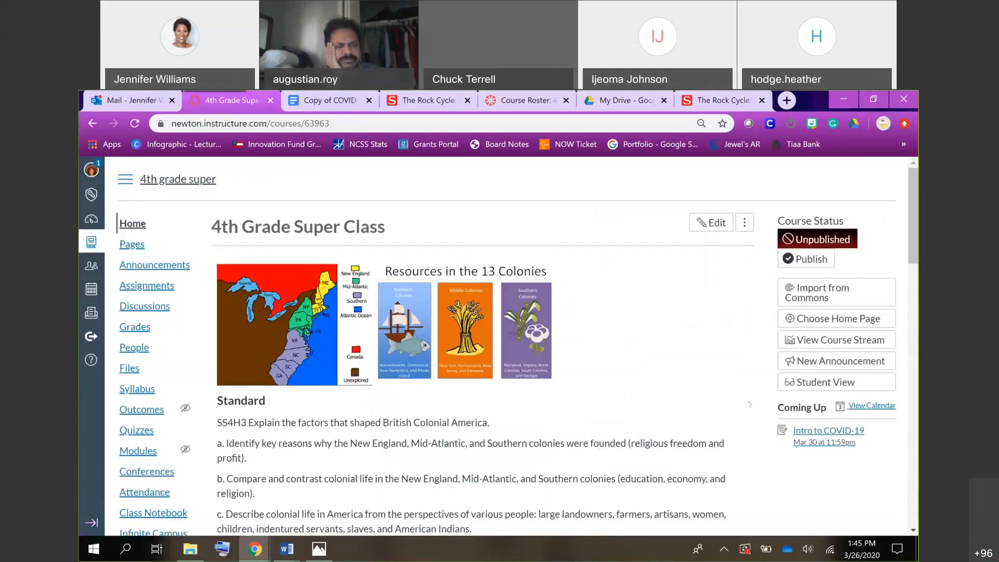
scroll(750, 404, down, 5)
scroll(749, 404, down, 6)
scroll(749, 404, up, 11)
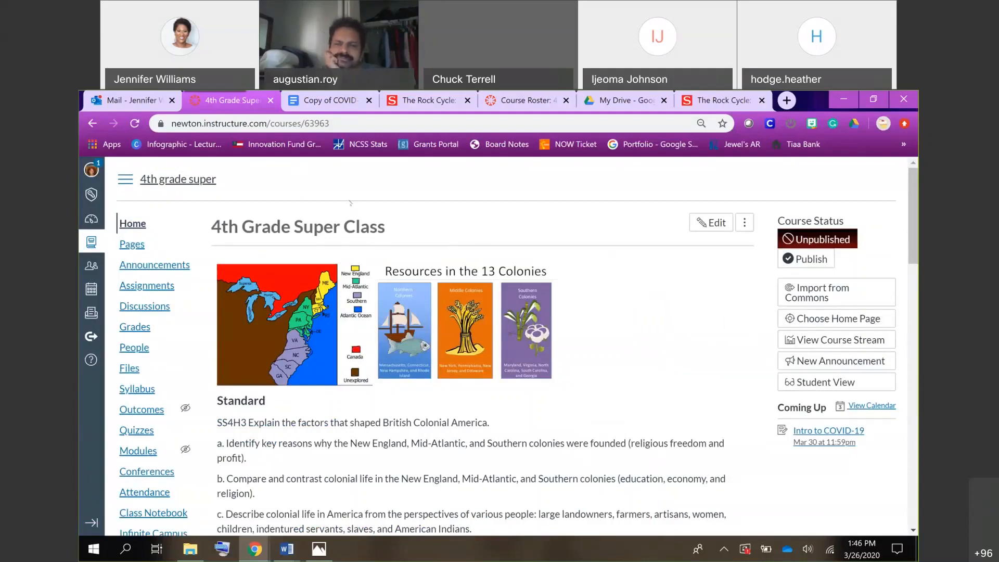
Return to the full list of pages and use the 4th Grade page as the front page.
click(136, 246)
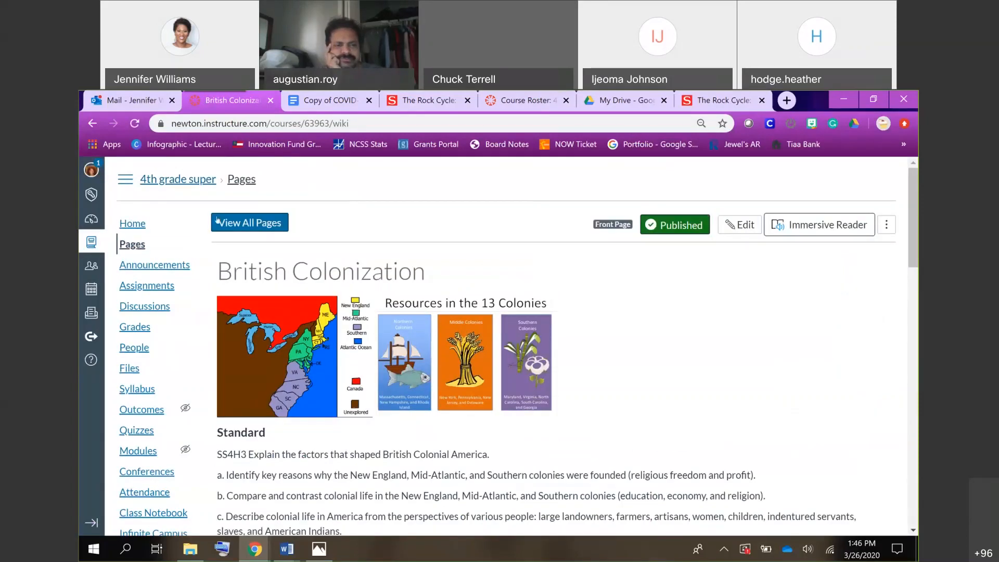
click(243, 223)
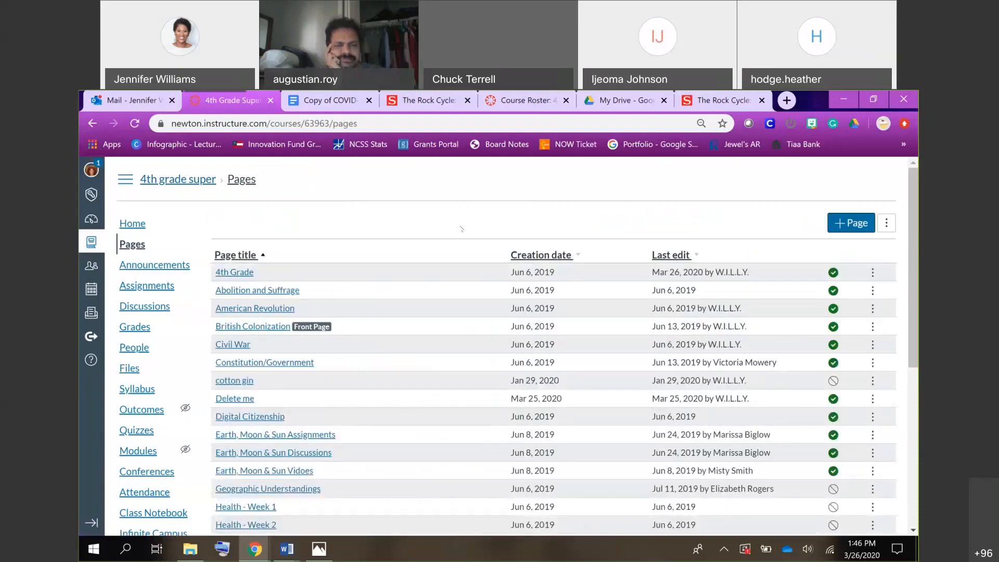
click(848, 227)
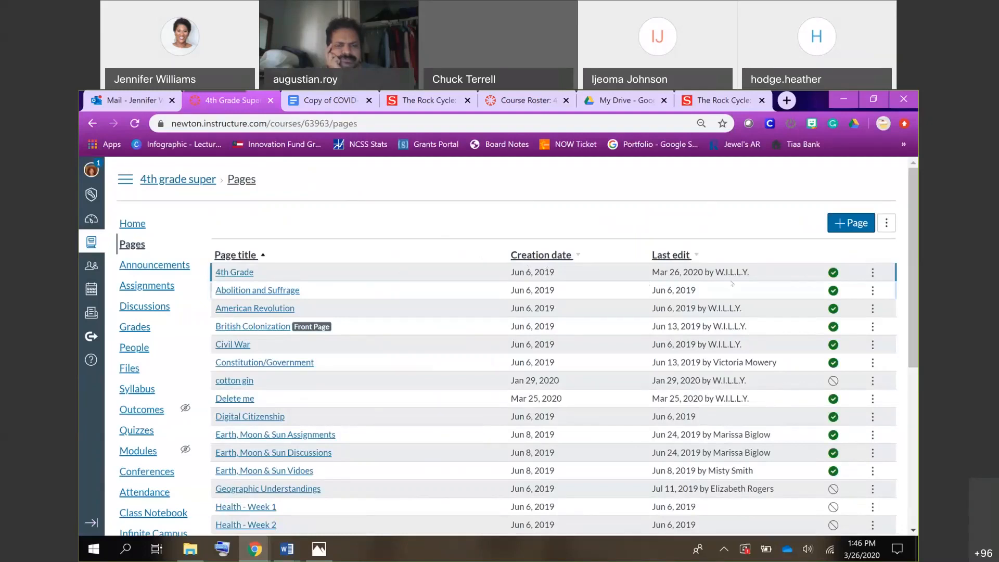
click(873, 274)
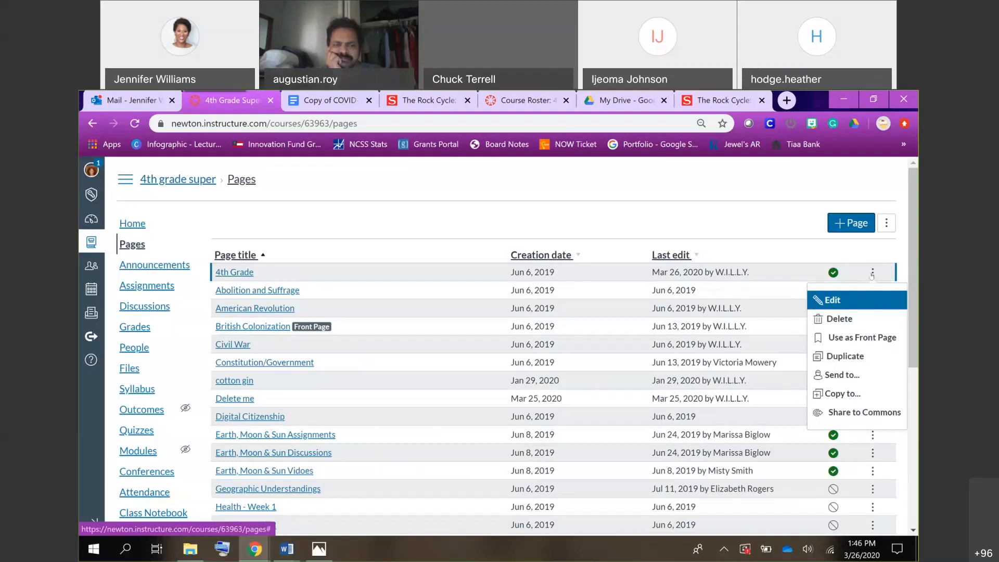
click(857, 338)
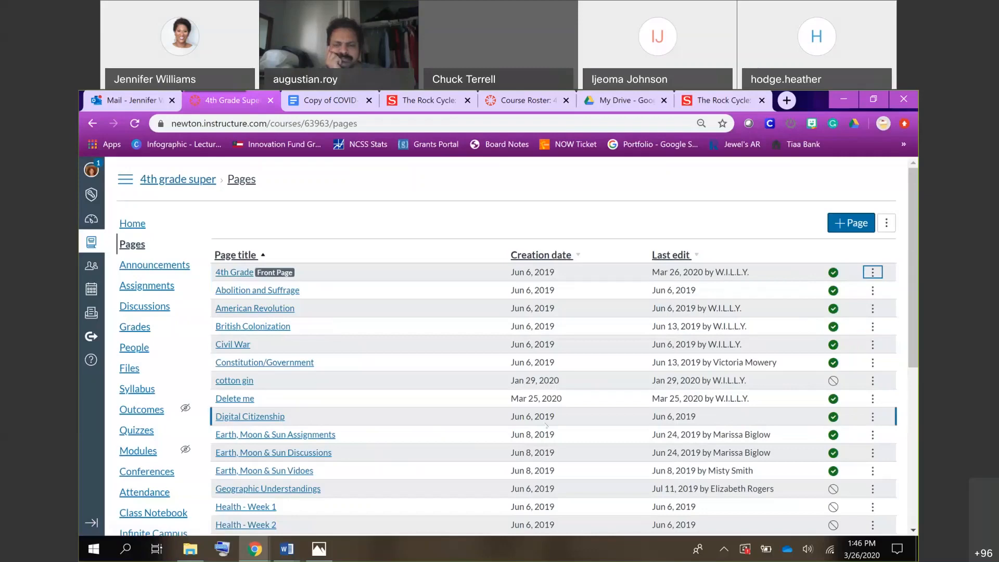
scroll(546, 425, down, 5)
scroll(500, 395, up, 5)
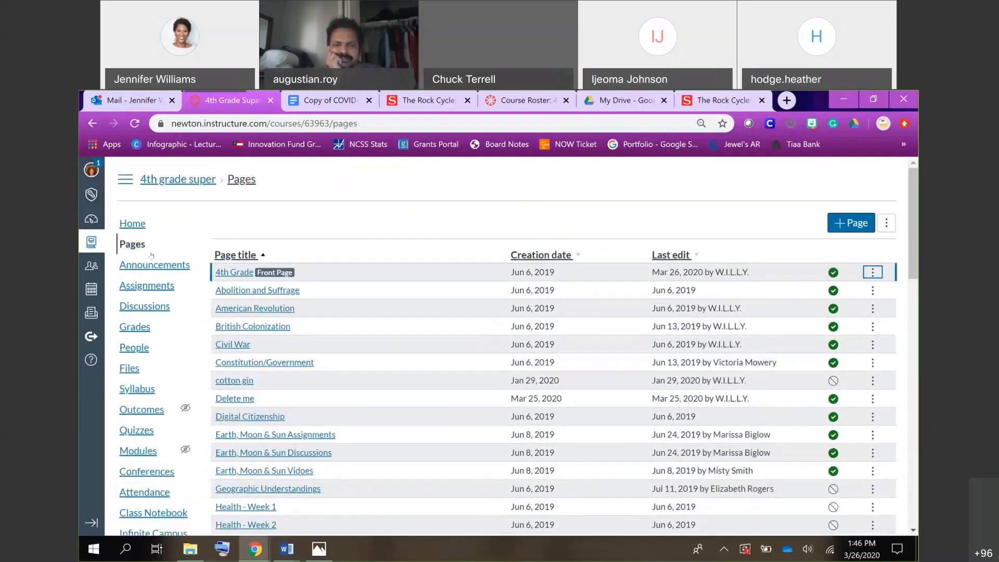
scroll(402, 335, down, 10)
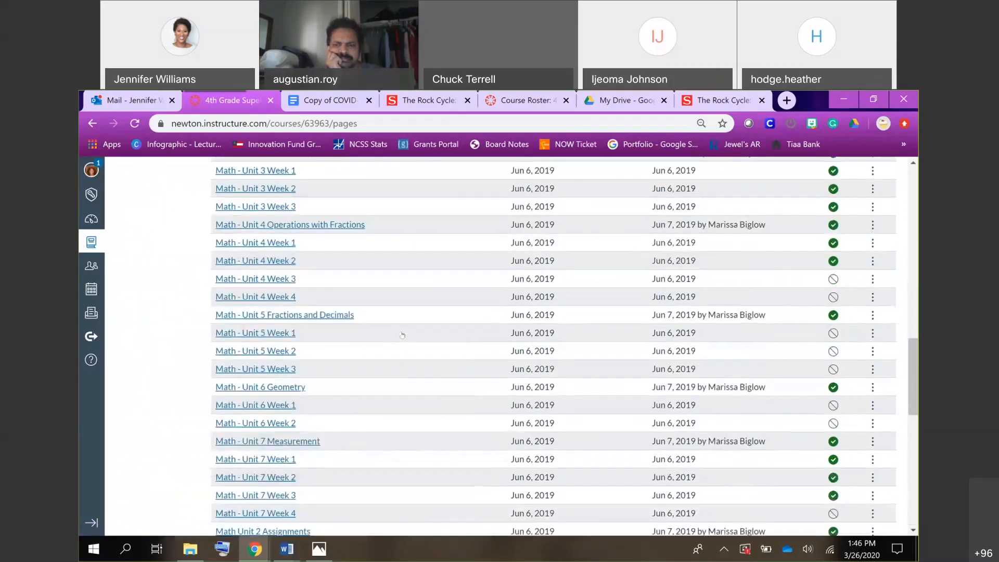
scroll(403, 335, up, 10)
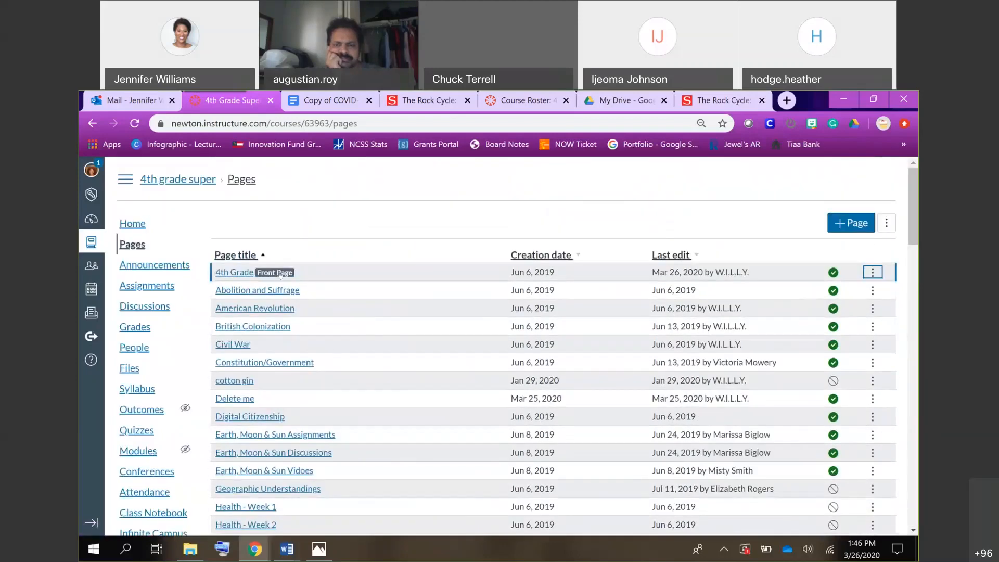
Open the course home page and save its display choice as Pages Front Page.
click(129, 225)
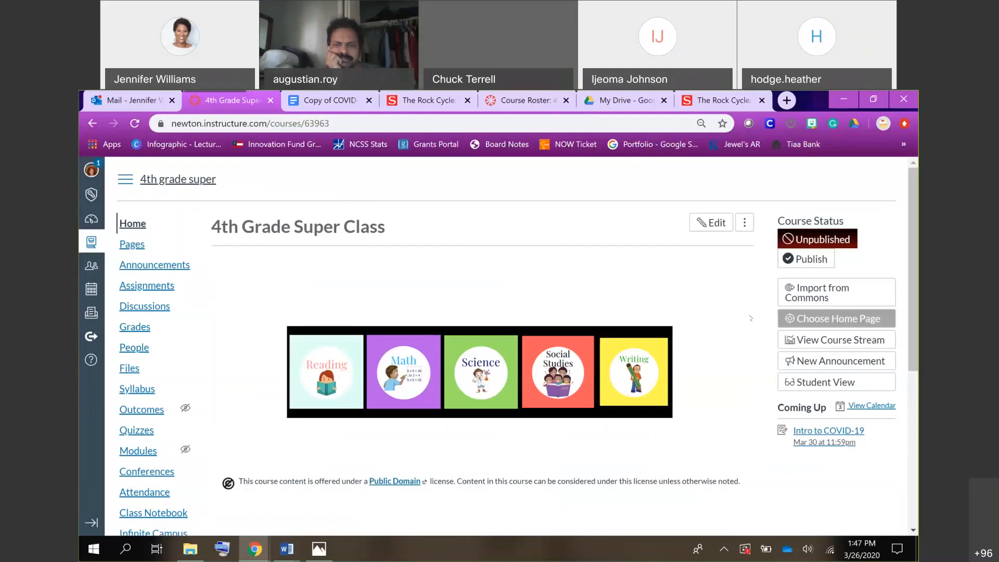
click(827, 320)
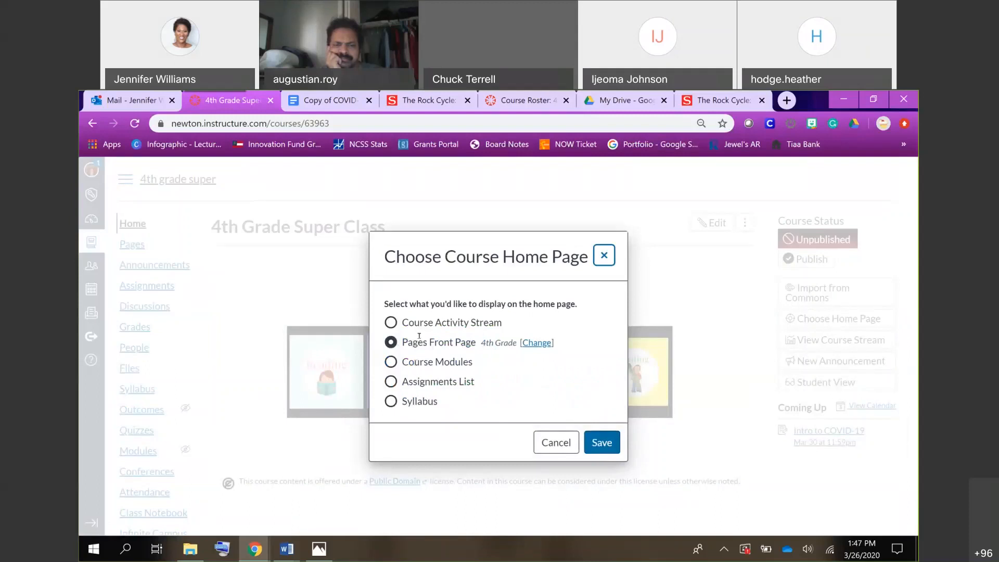
click(606, 445)
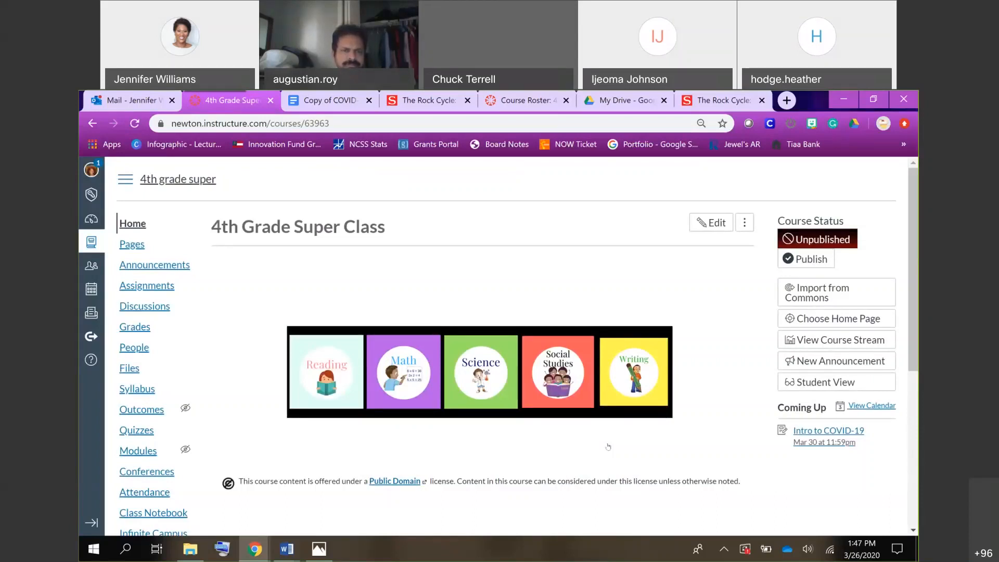
Open the NCSS Tech 101 course from the help resources and look over its self-paced courses.
click(90, 365)
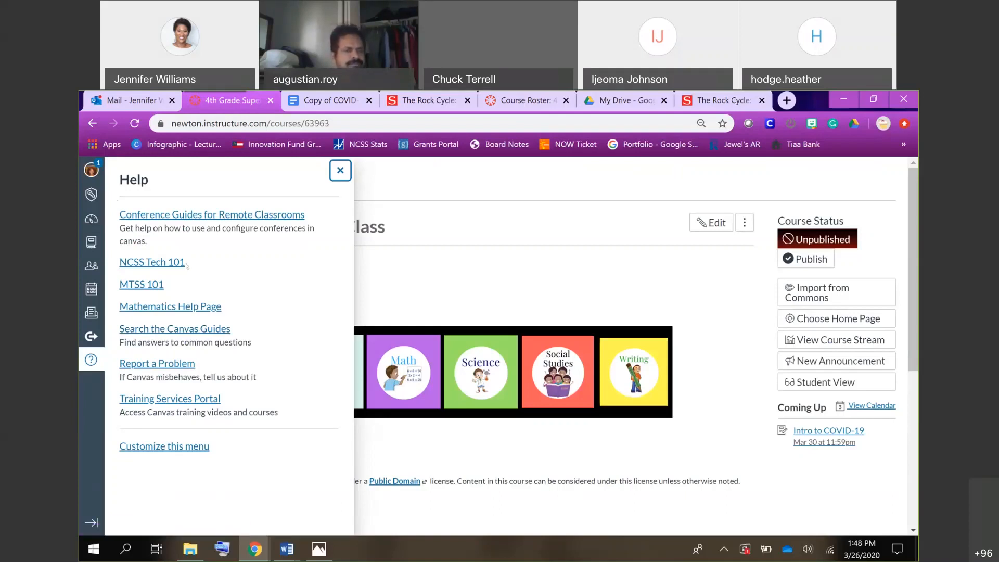
click(151, 263)
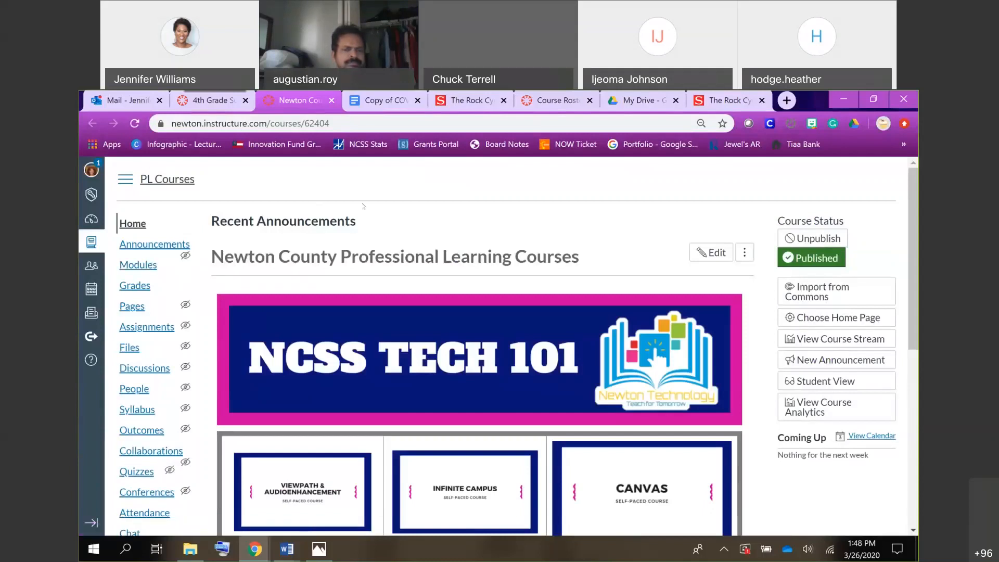
scroll(434, 218, down, 2)
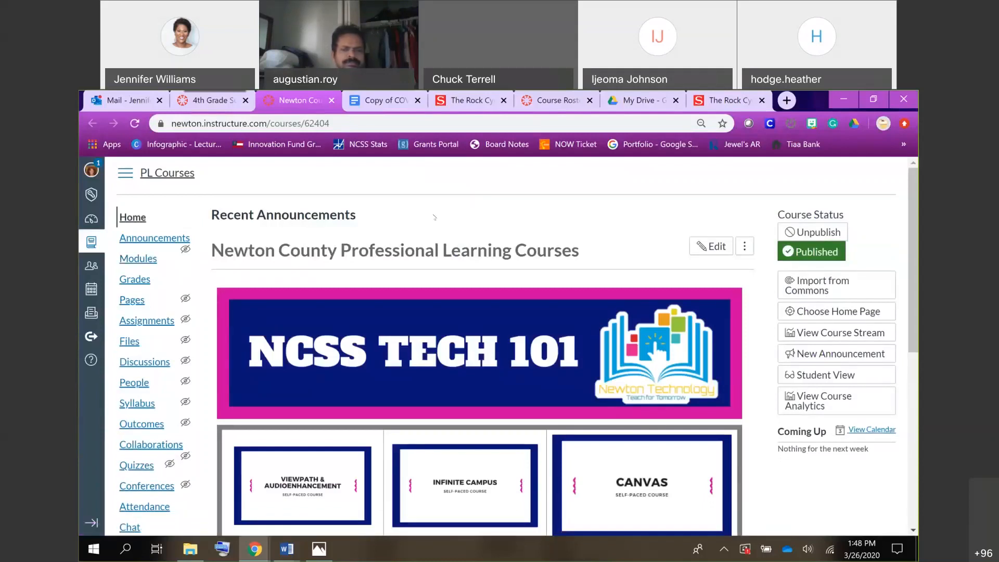
scroll(435, 217, down, 2)
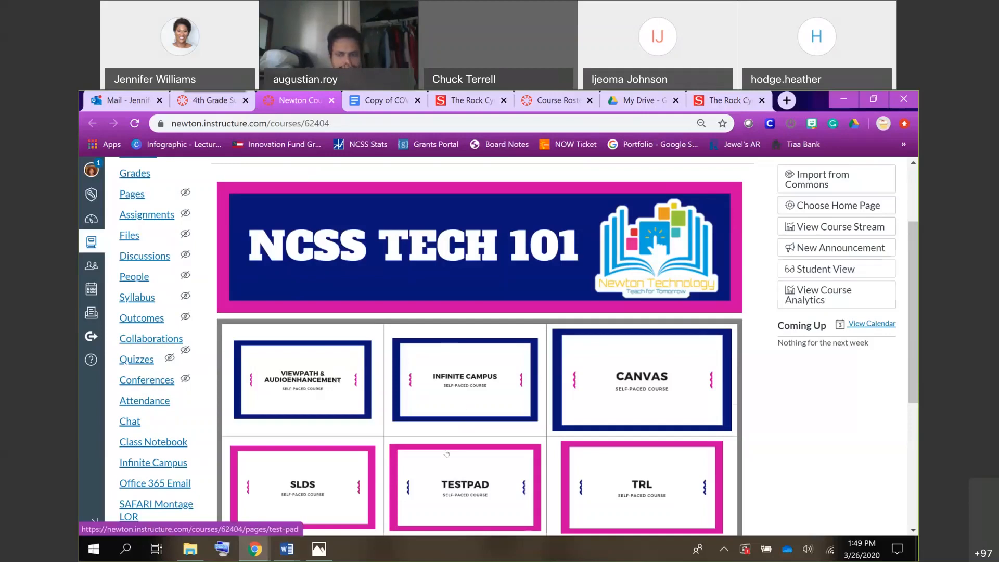
Review the grid of NCSS Tech 101 self-paced courses, including Canvas, Testpad, Office 365, Google and ActivInspire.
scroll(446, 454, down, 3)
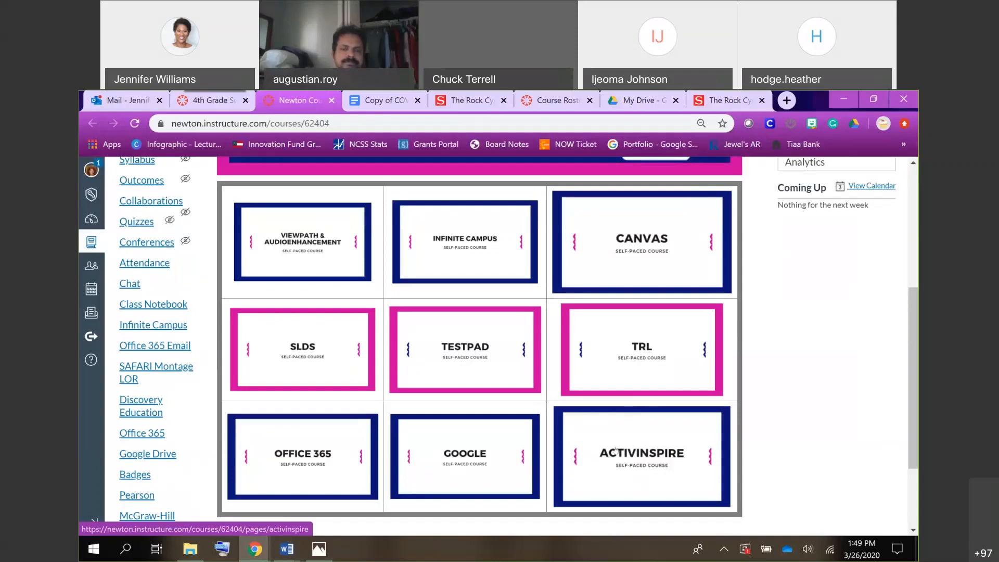
scroll(615, 451, up, 3)
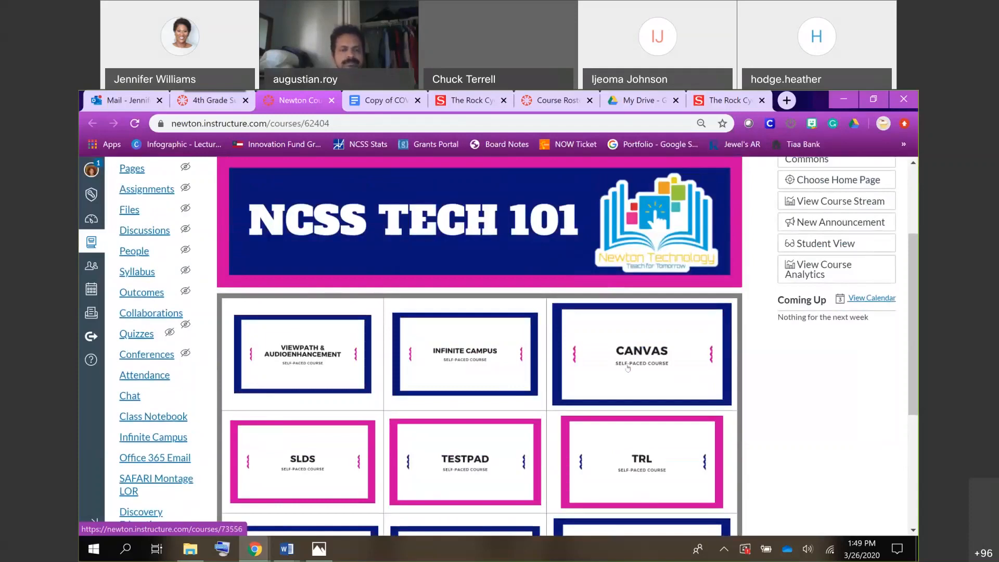
scroll(628, 368, up, 2)
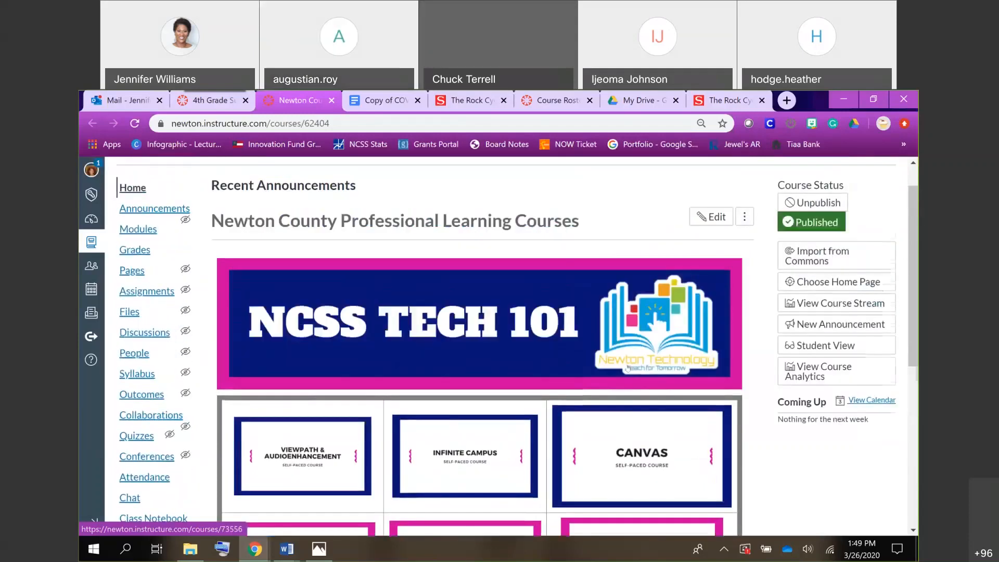
scroll(628, 368, down, 1)
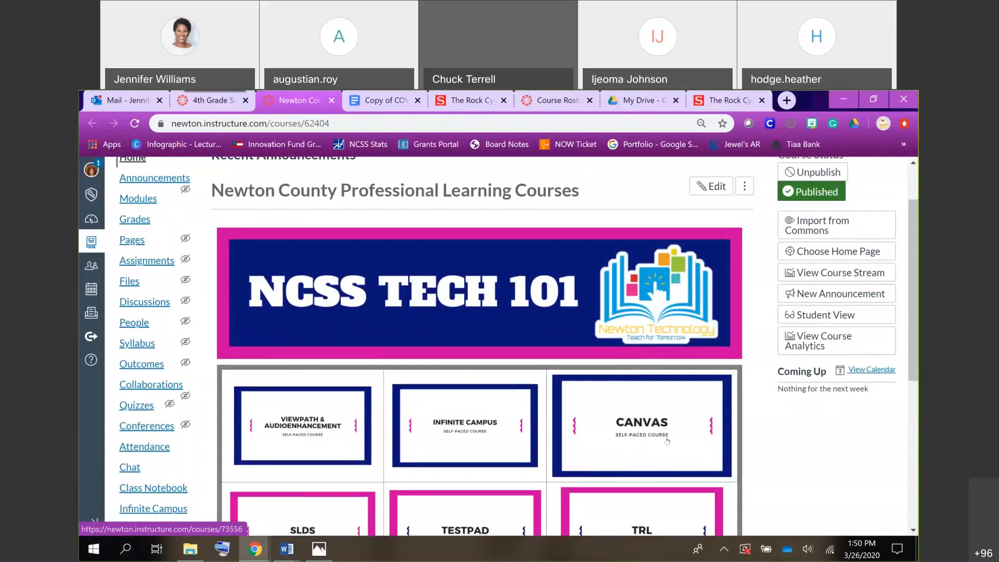
scroll(667, 440, down, 3)
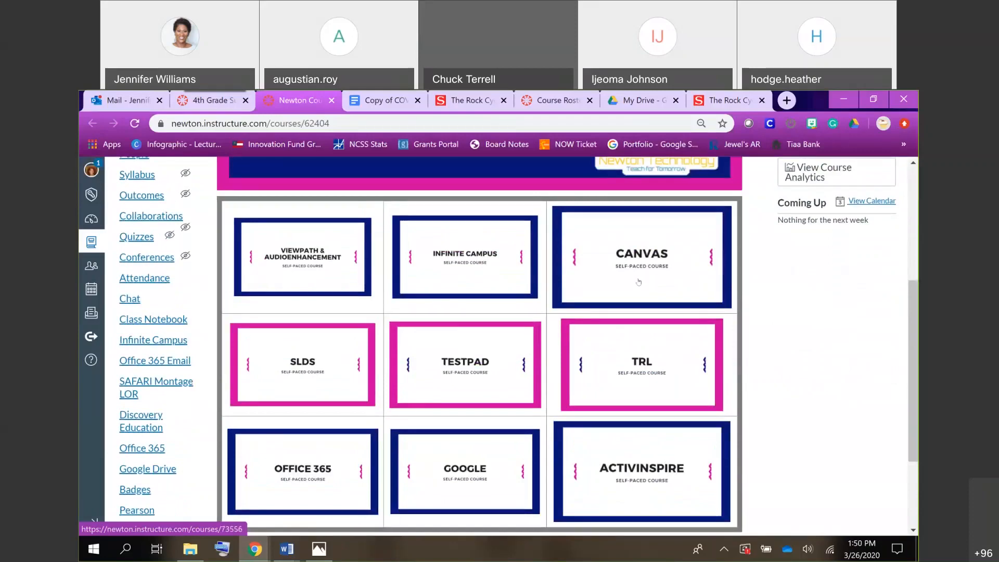
Open the Canvas Guides from the help resources, search them for "upload image" and look through the results.
click(89, 361)
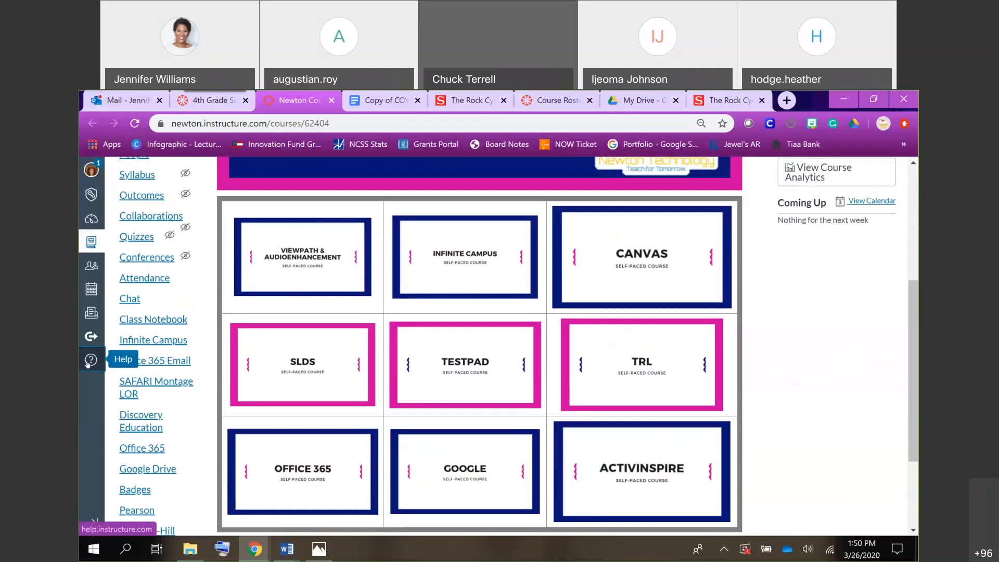
click(165, 328)
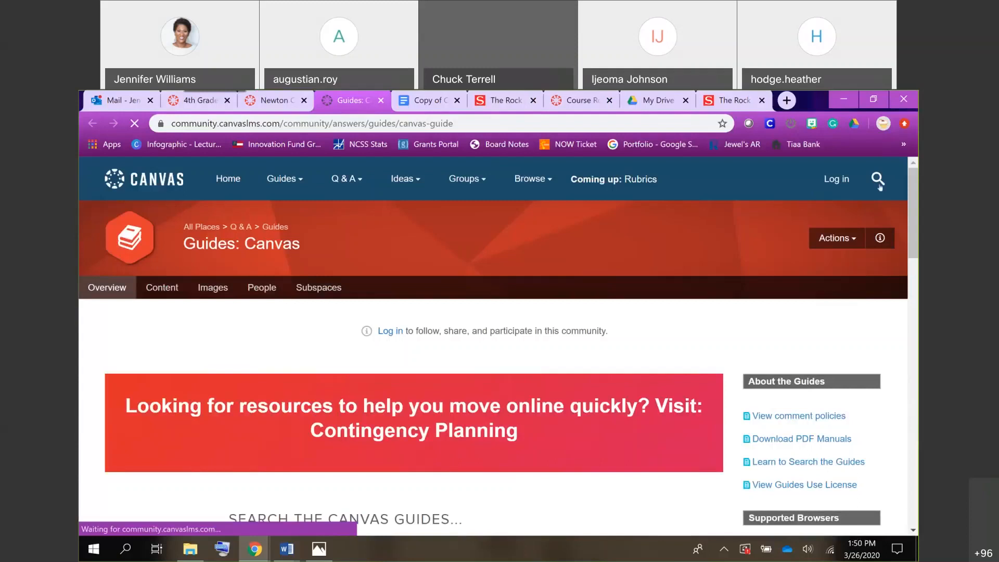
click(878, 182)
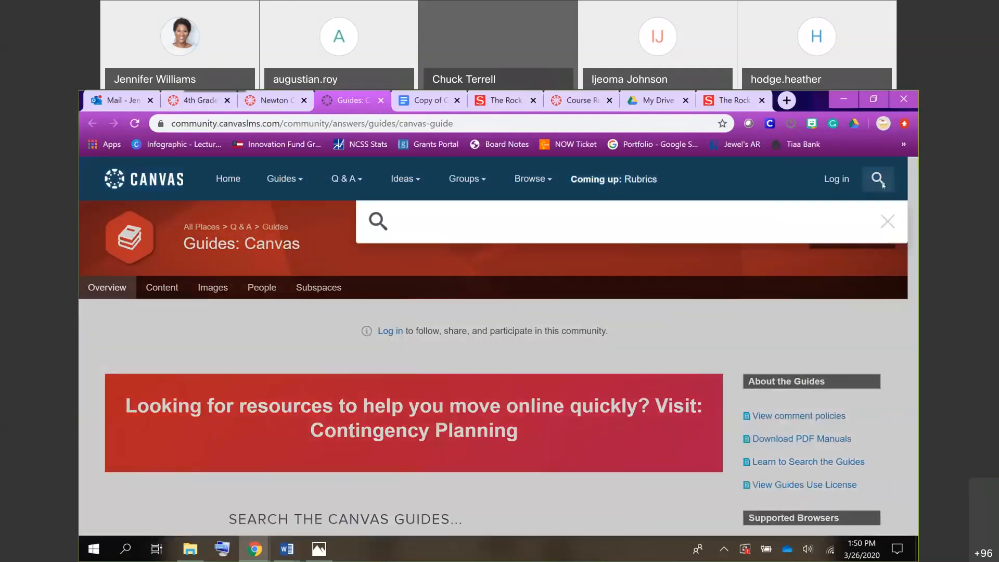
text(upload im)
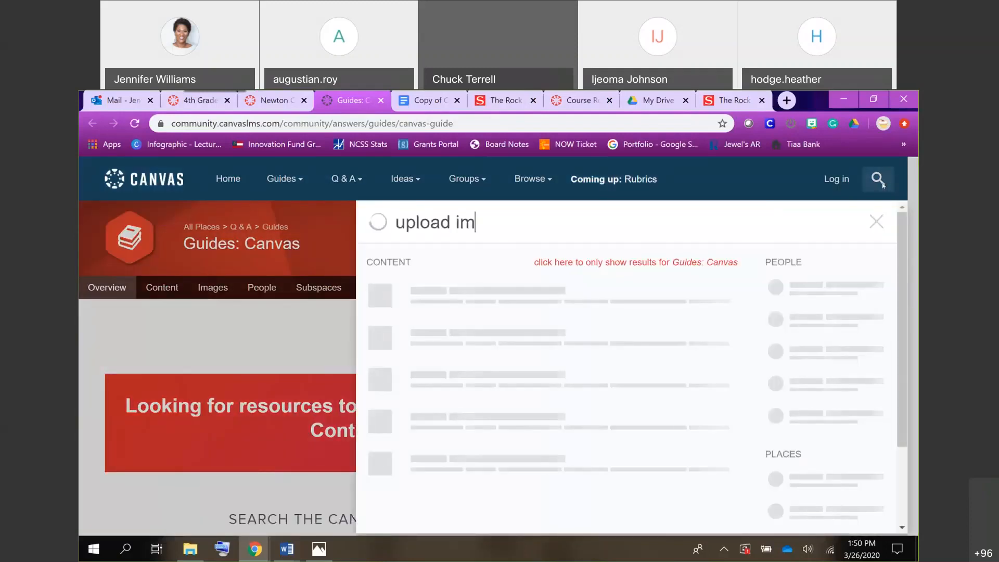
text(age)
key(Return)
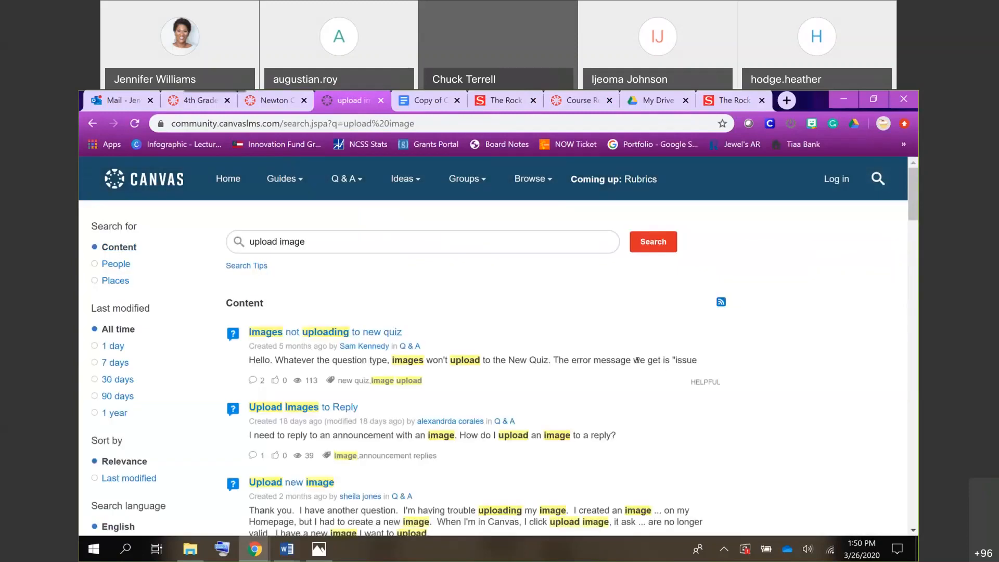
scroll(331, 400, down, 1)
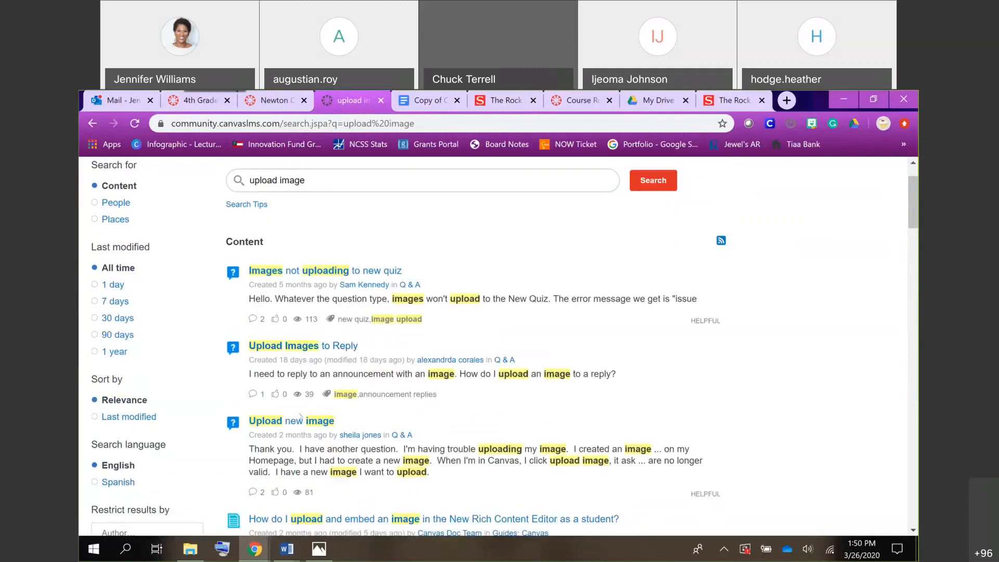
scroll(299, 422, down, 1)
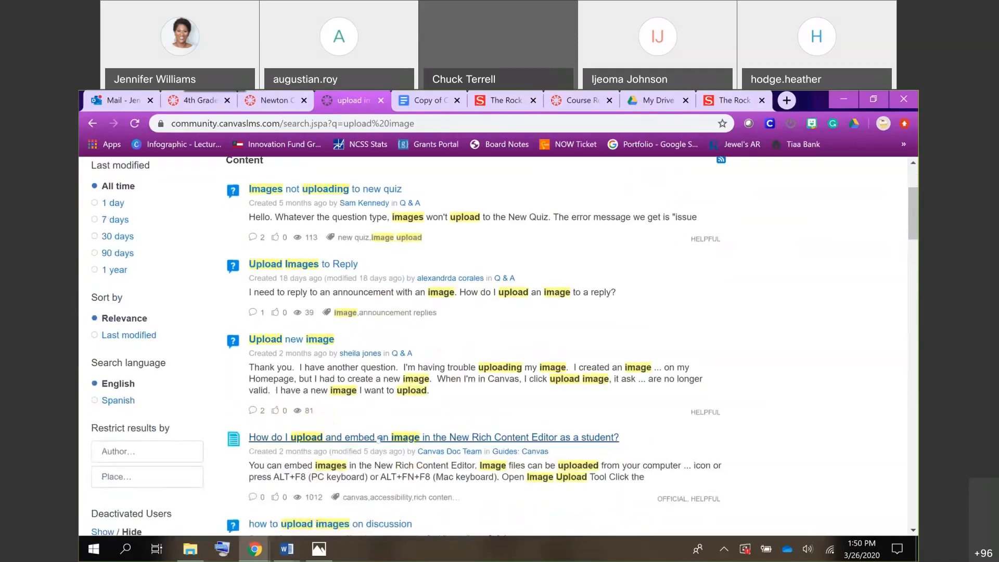
scroll(378, 439, down, 2)
scroll(379, 439, down, 5)
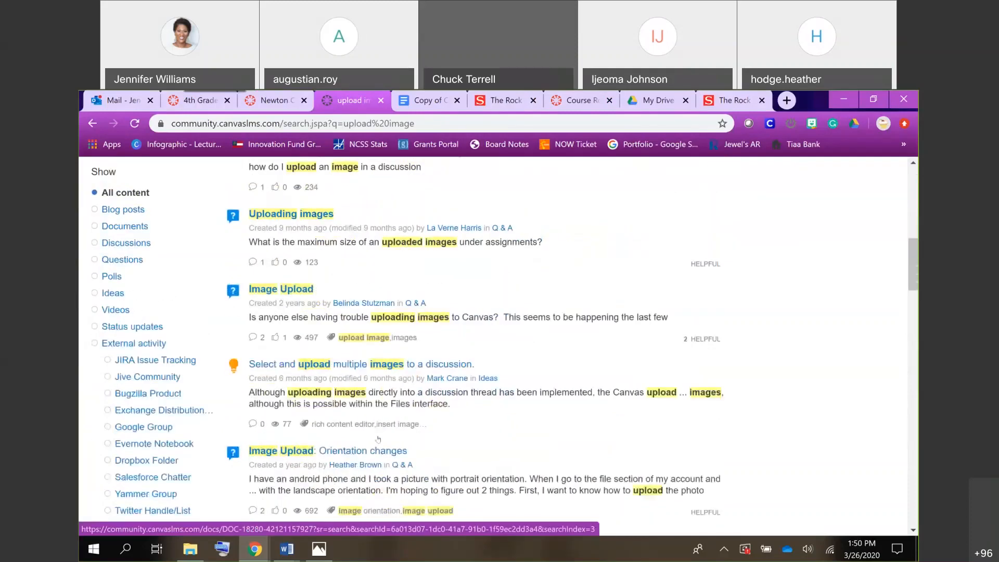
scroll(378, 439, down, 1)
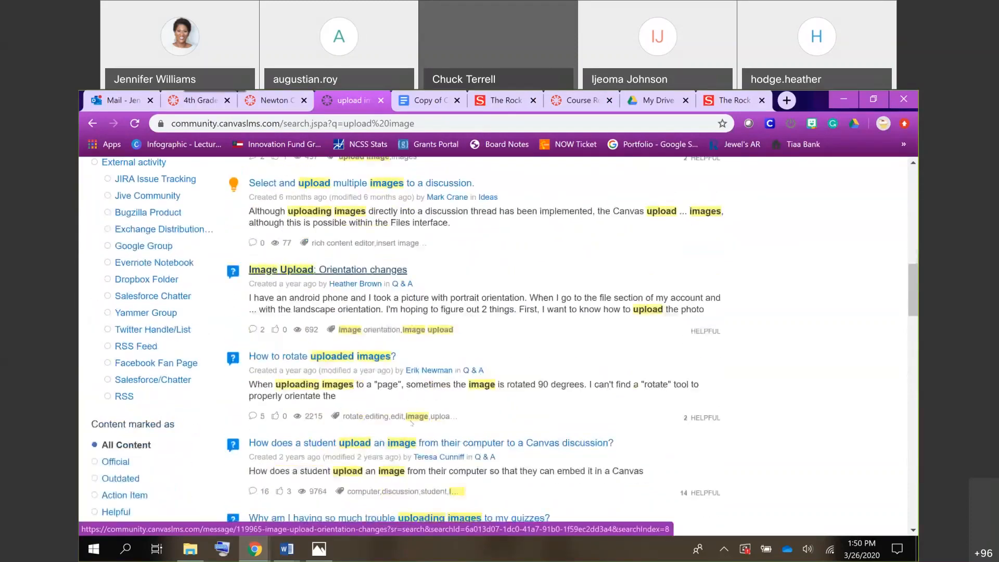
scroll(446, 338, up, 10)
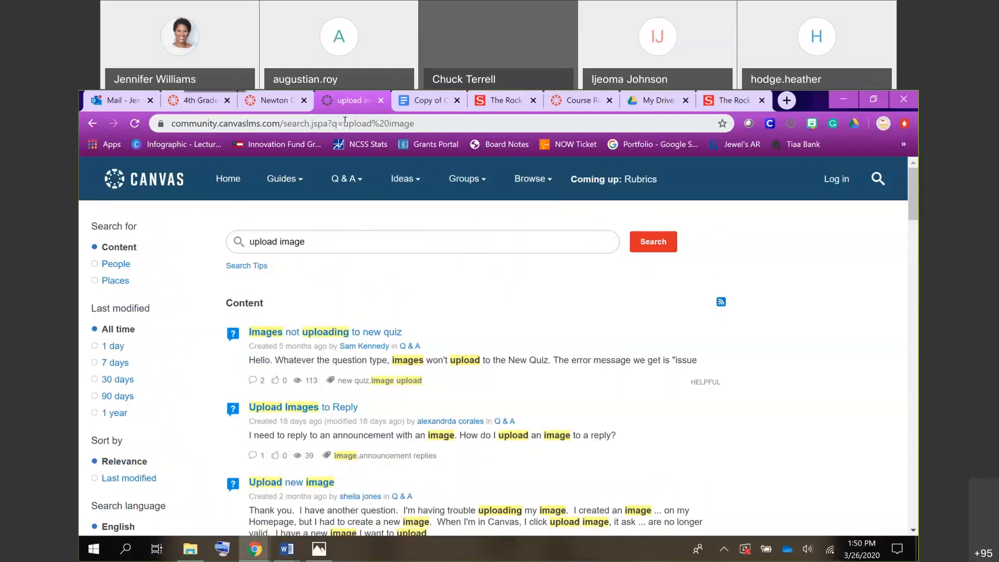
Return to the 4th Grade Super Class course home page and dismiss the help resources.
click(210, 103)
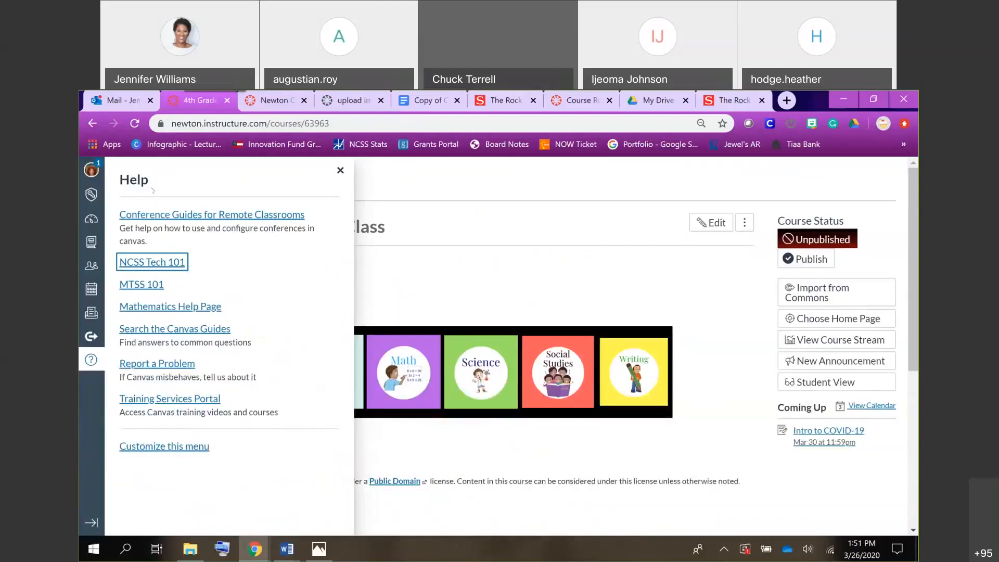
click(422, 252)
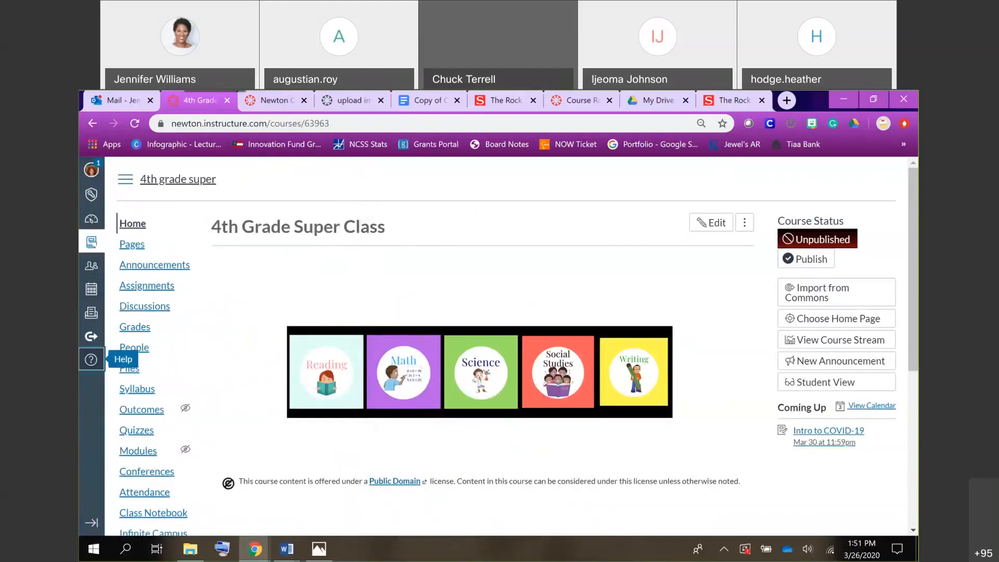